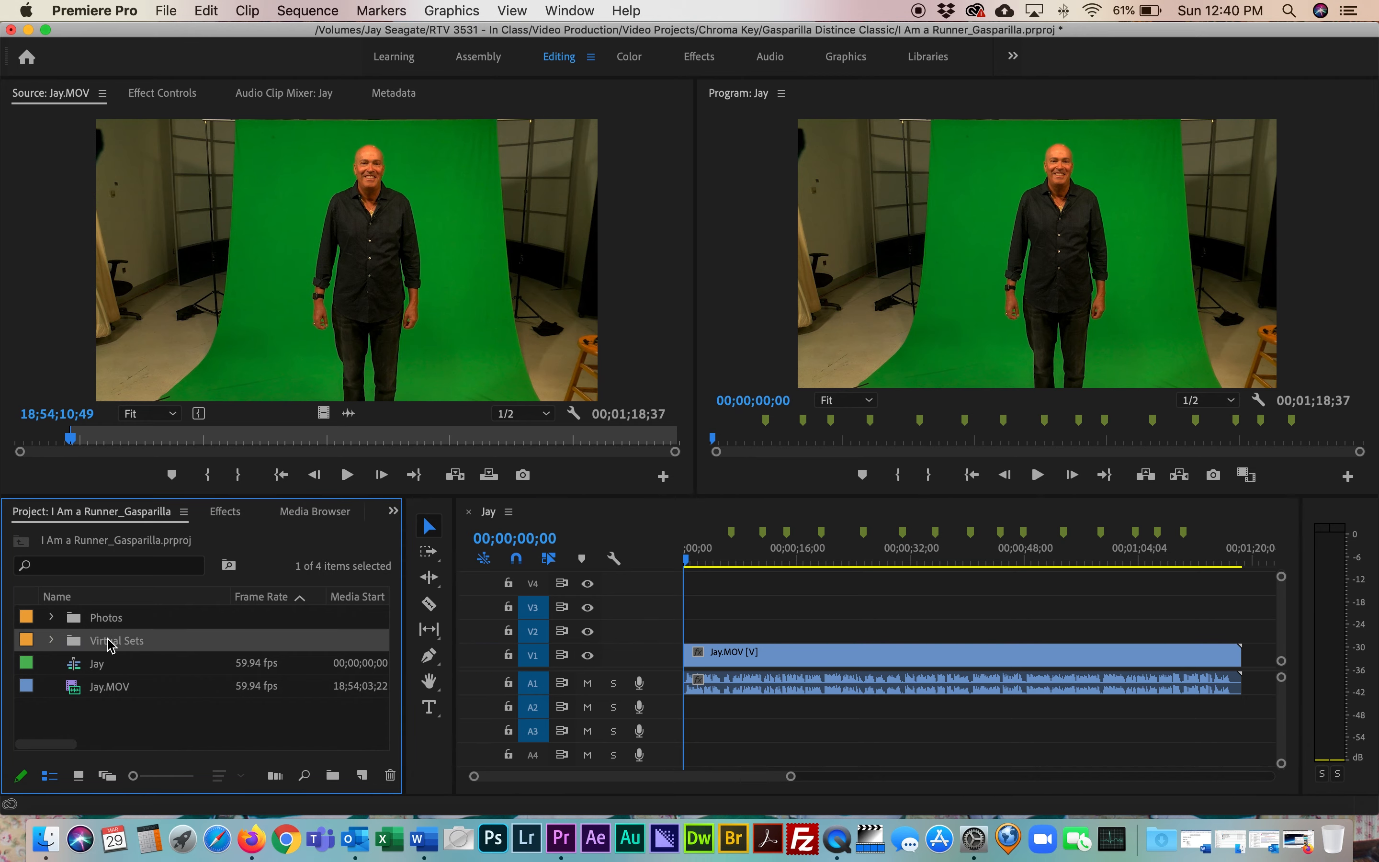
Expand the Virtual Sets bin in the project to list its background clips
key("grave")
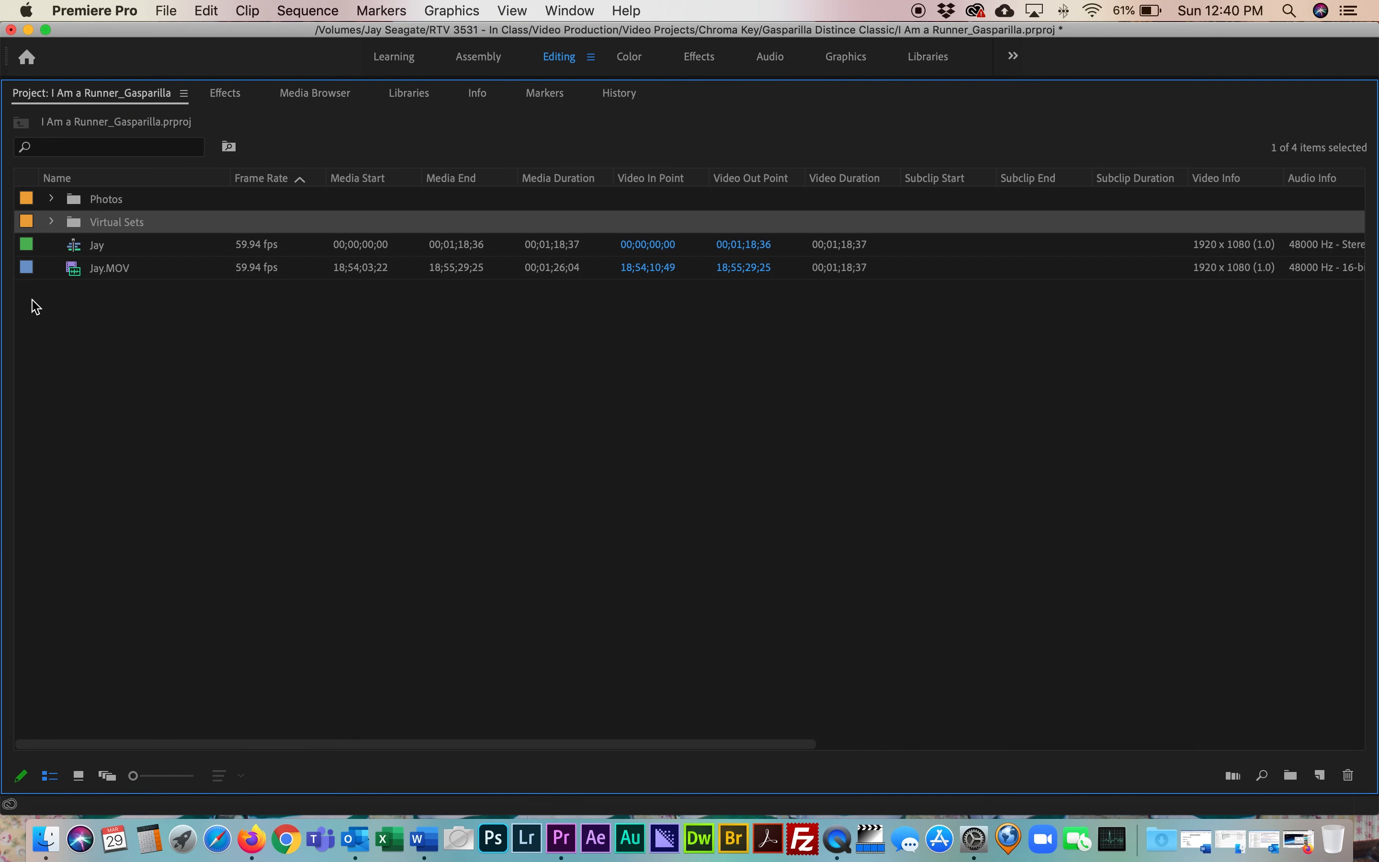
left_click(52, 223)
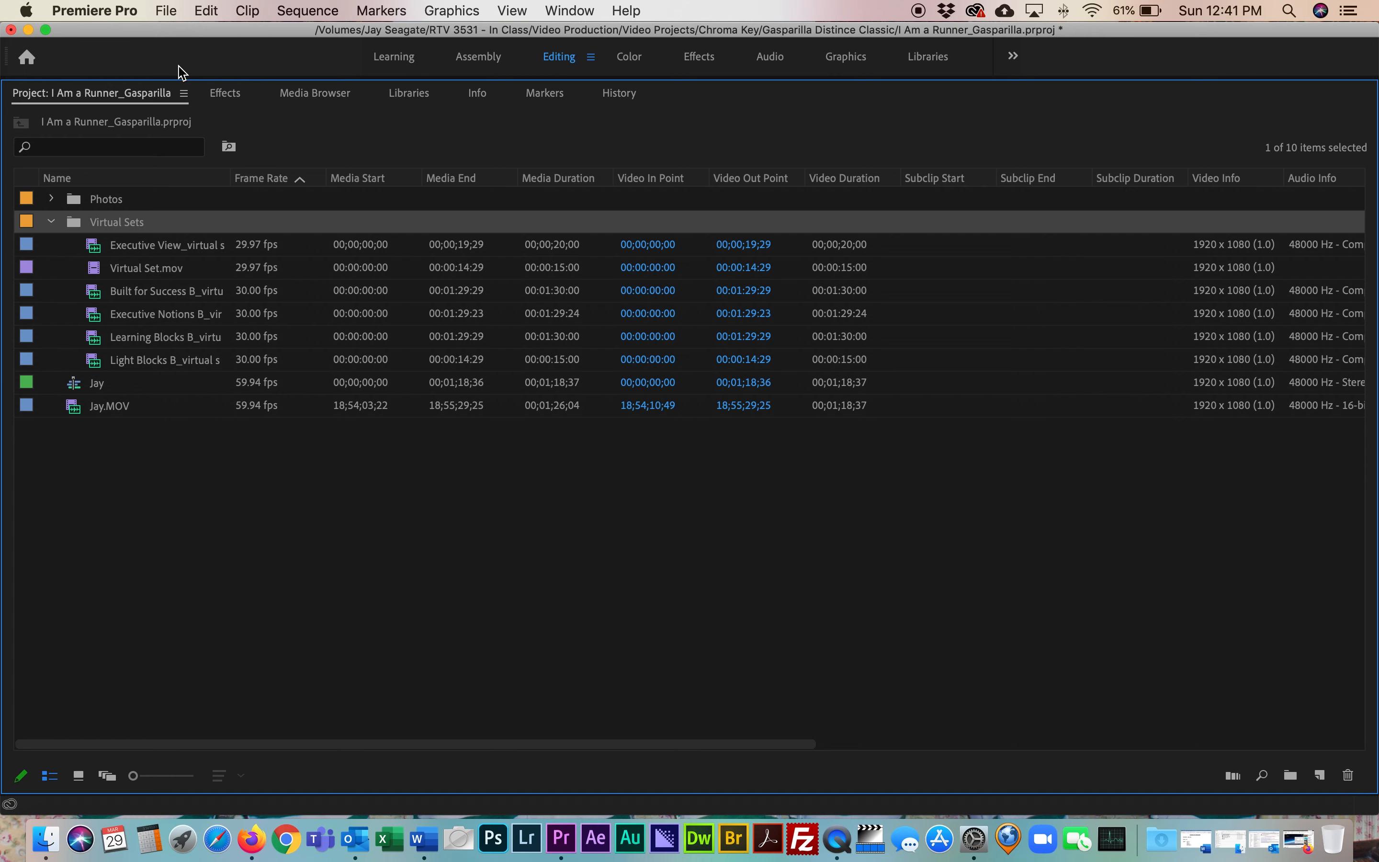
left_click(160, 544)
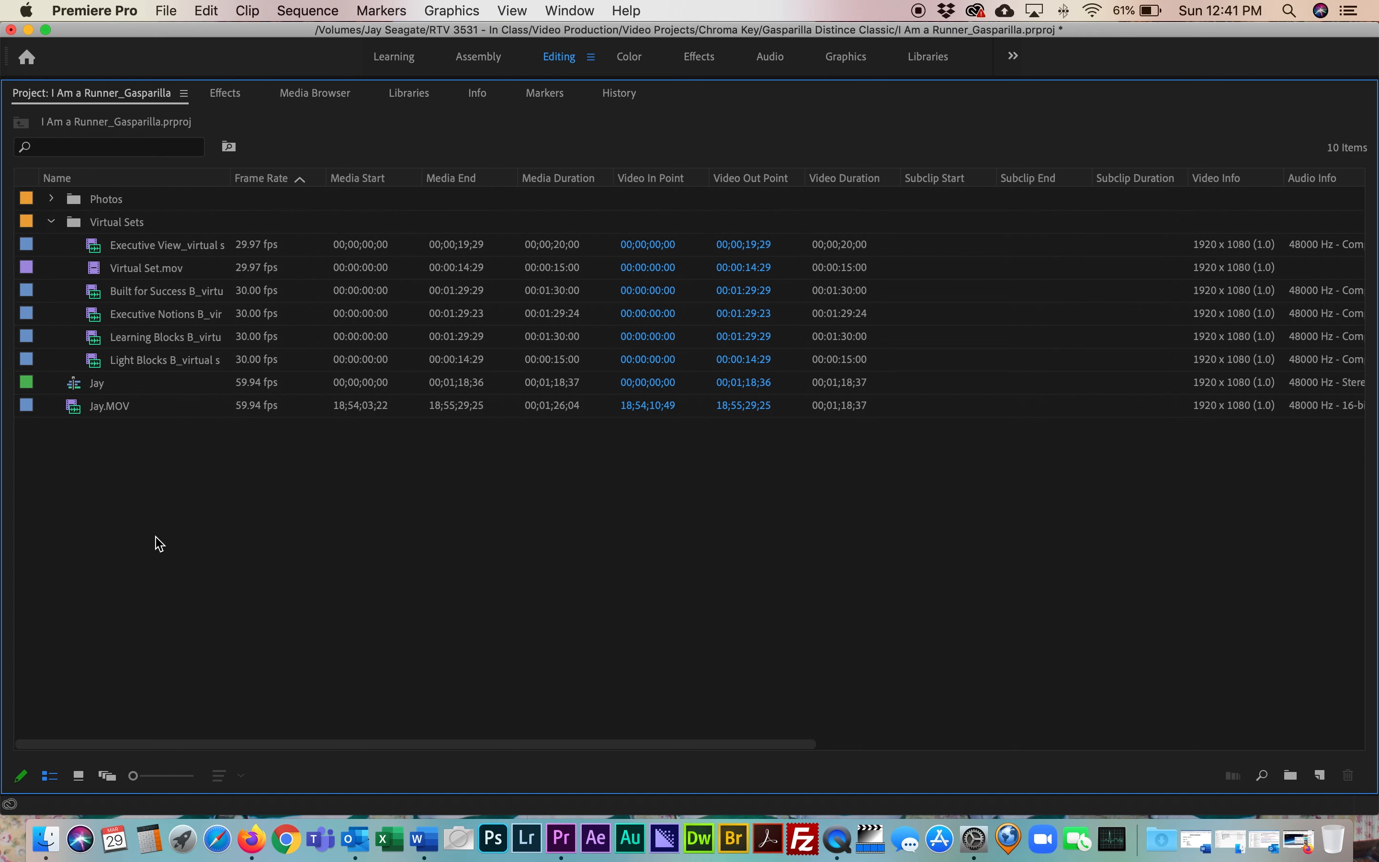
key("grave")
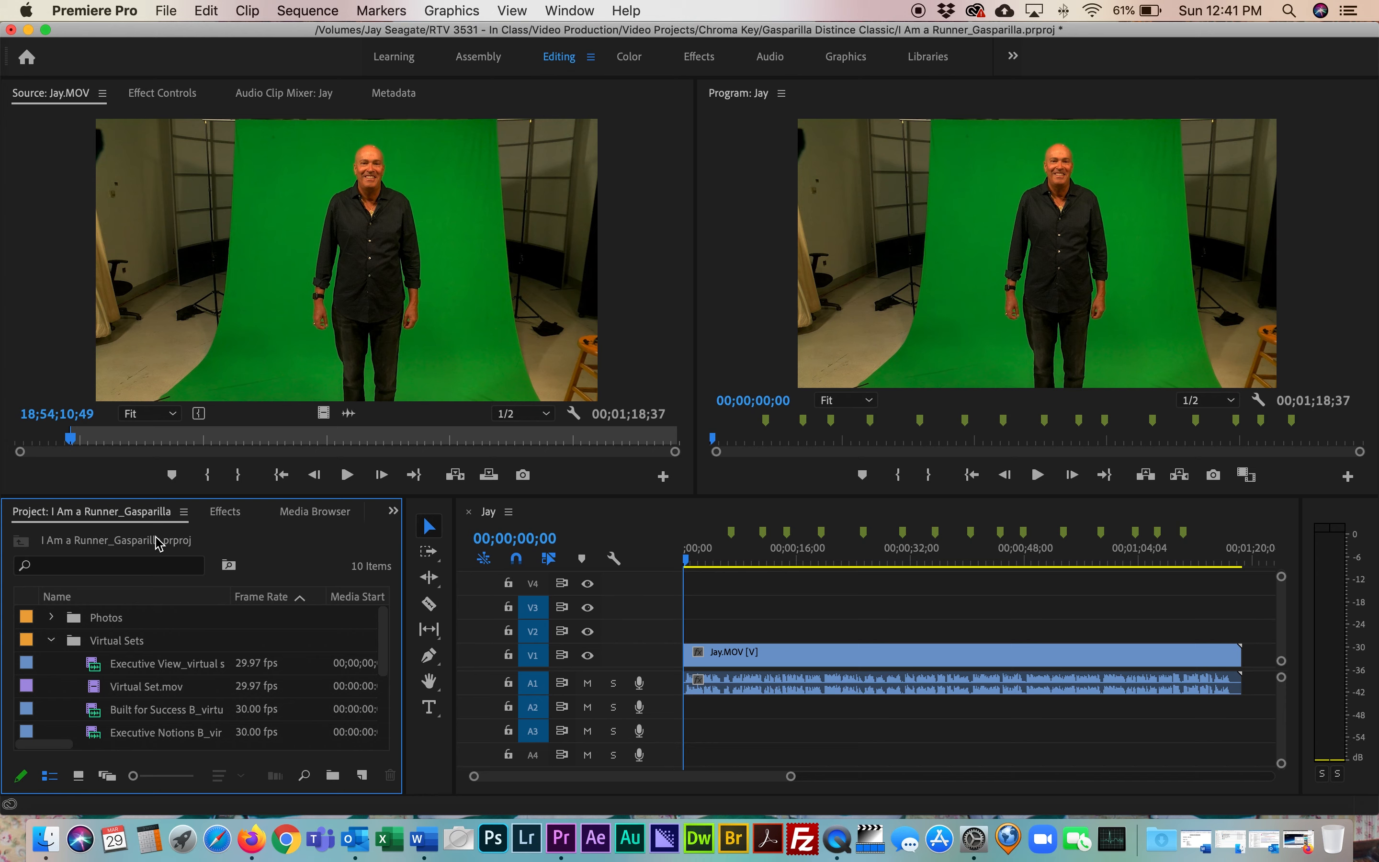
Preview the Executive View, Virtual Set, Built for Success, Executive Notions and Learning Blocks clips in the Source monitor
double_click(118, 675)
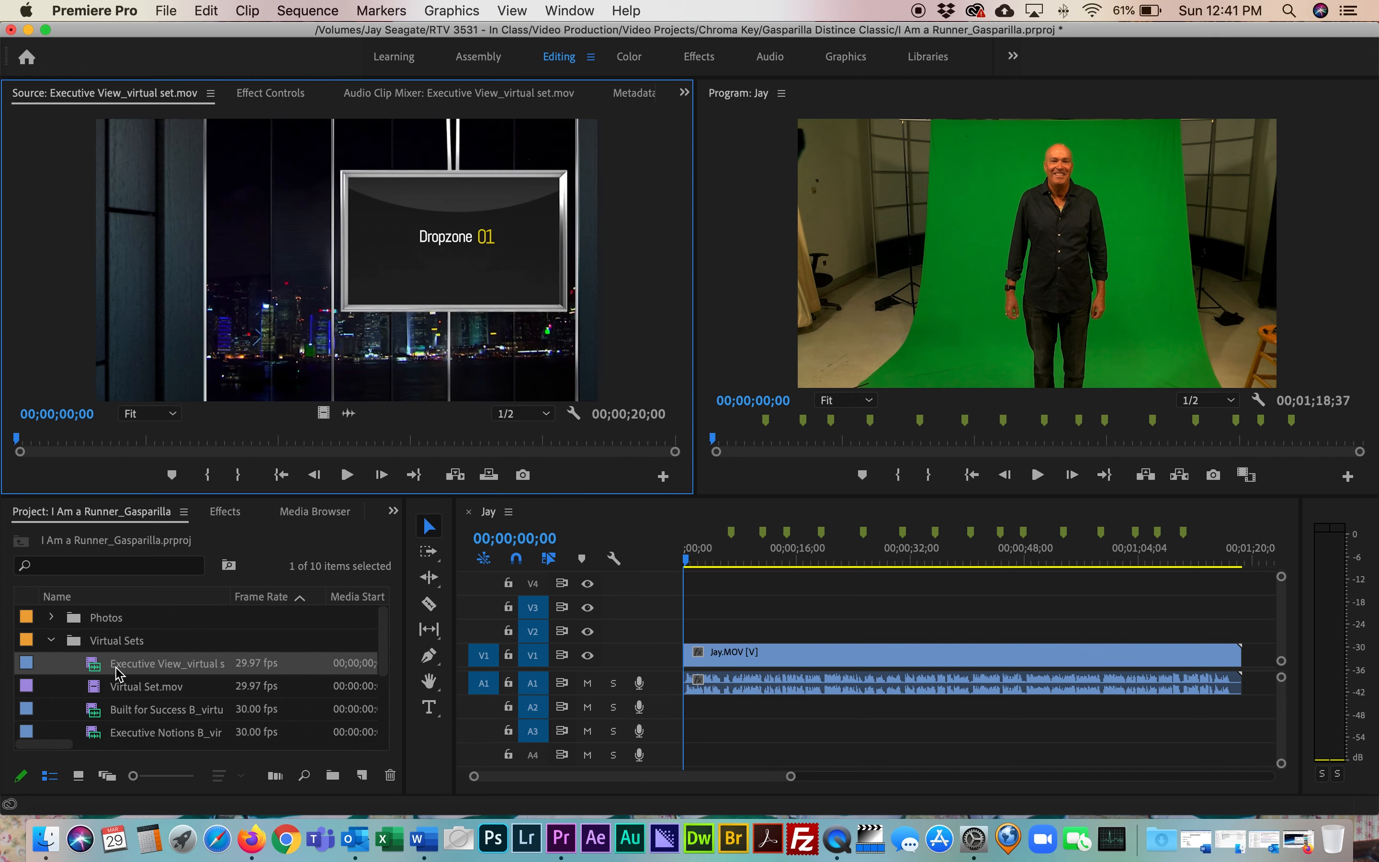
double_click(114, 694)
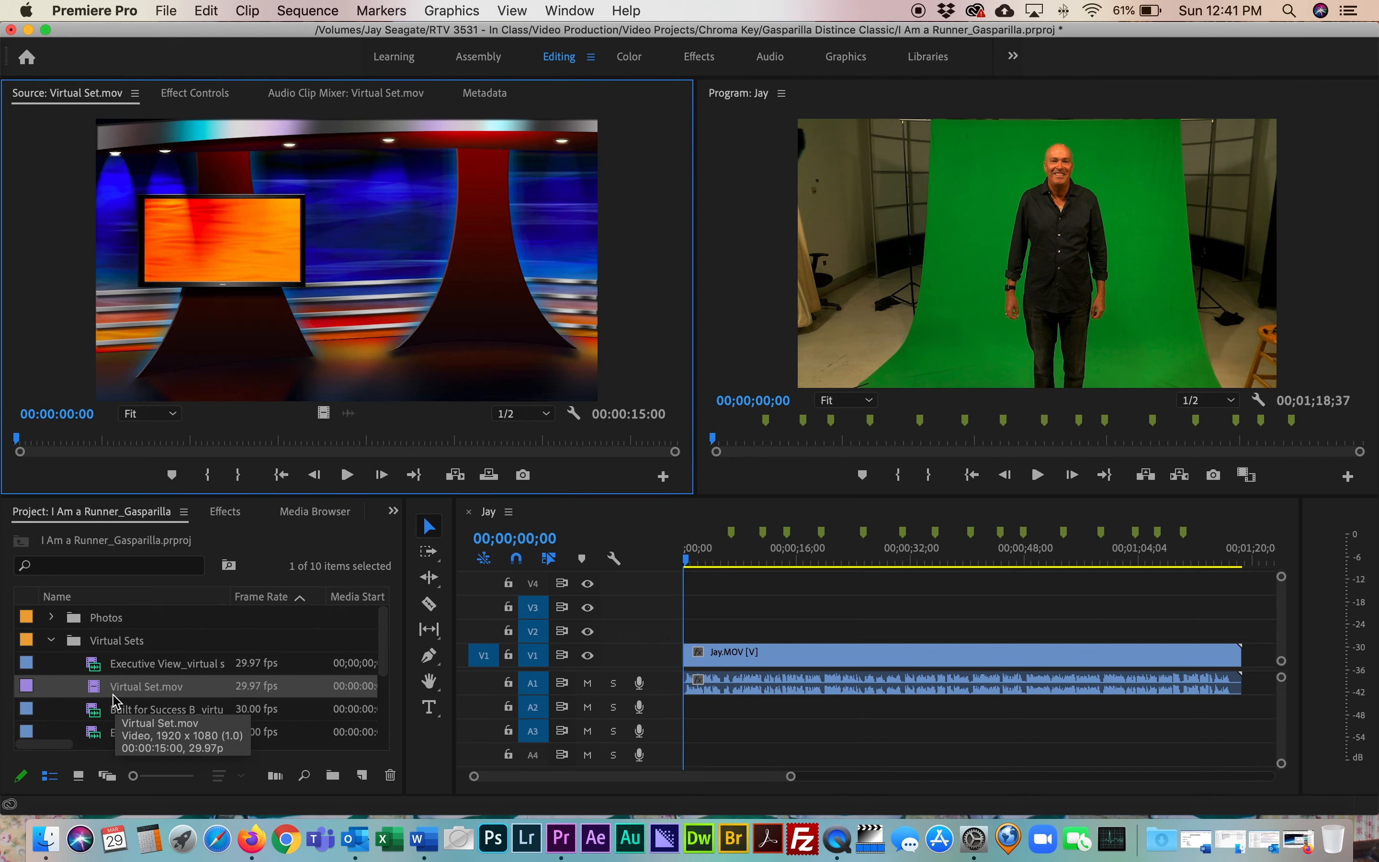
double_click(113, 713)
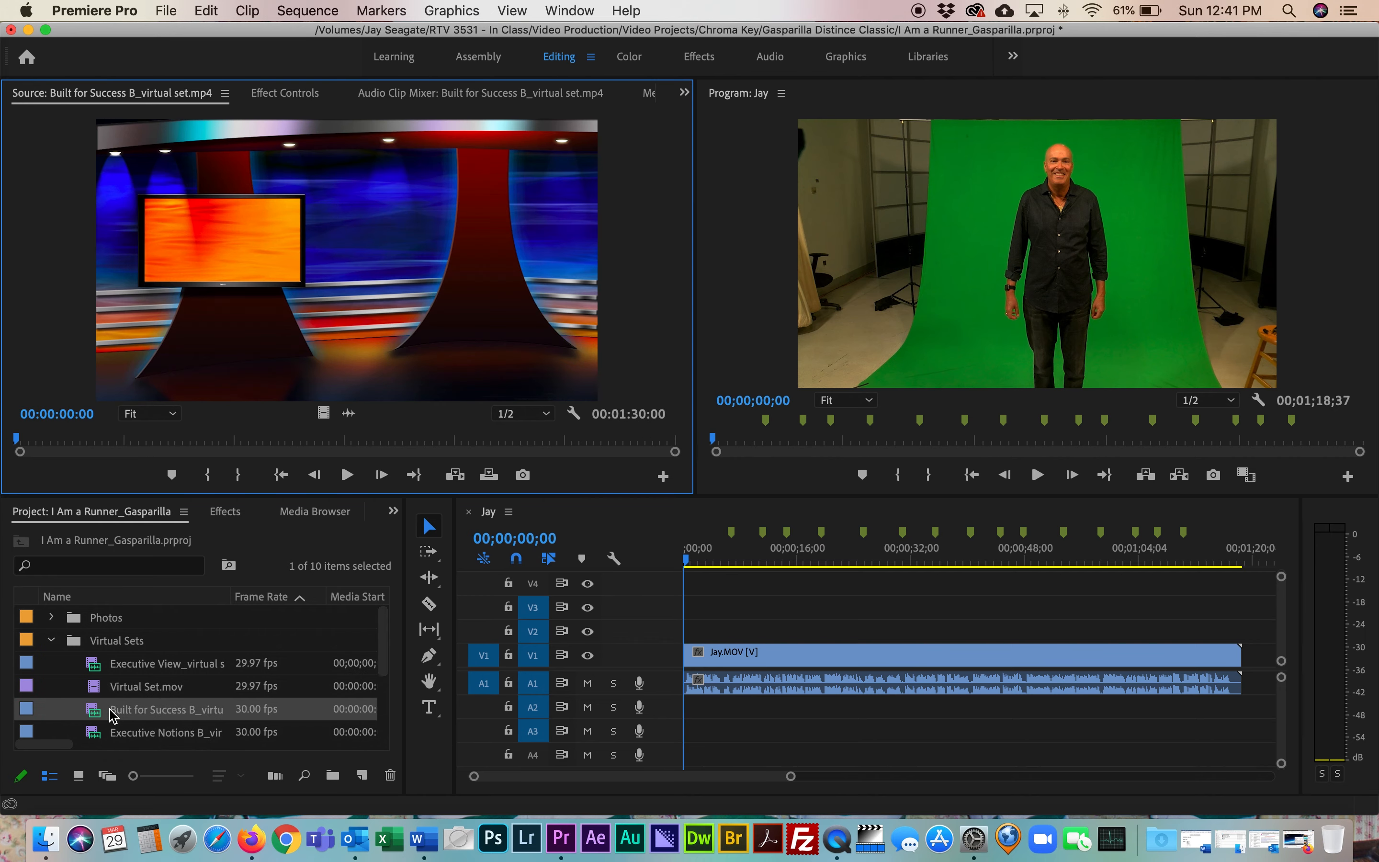
scroll(112, 713, "down", 3)
scroll(112, 712, "up", 2)
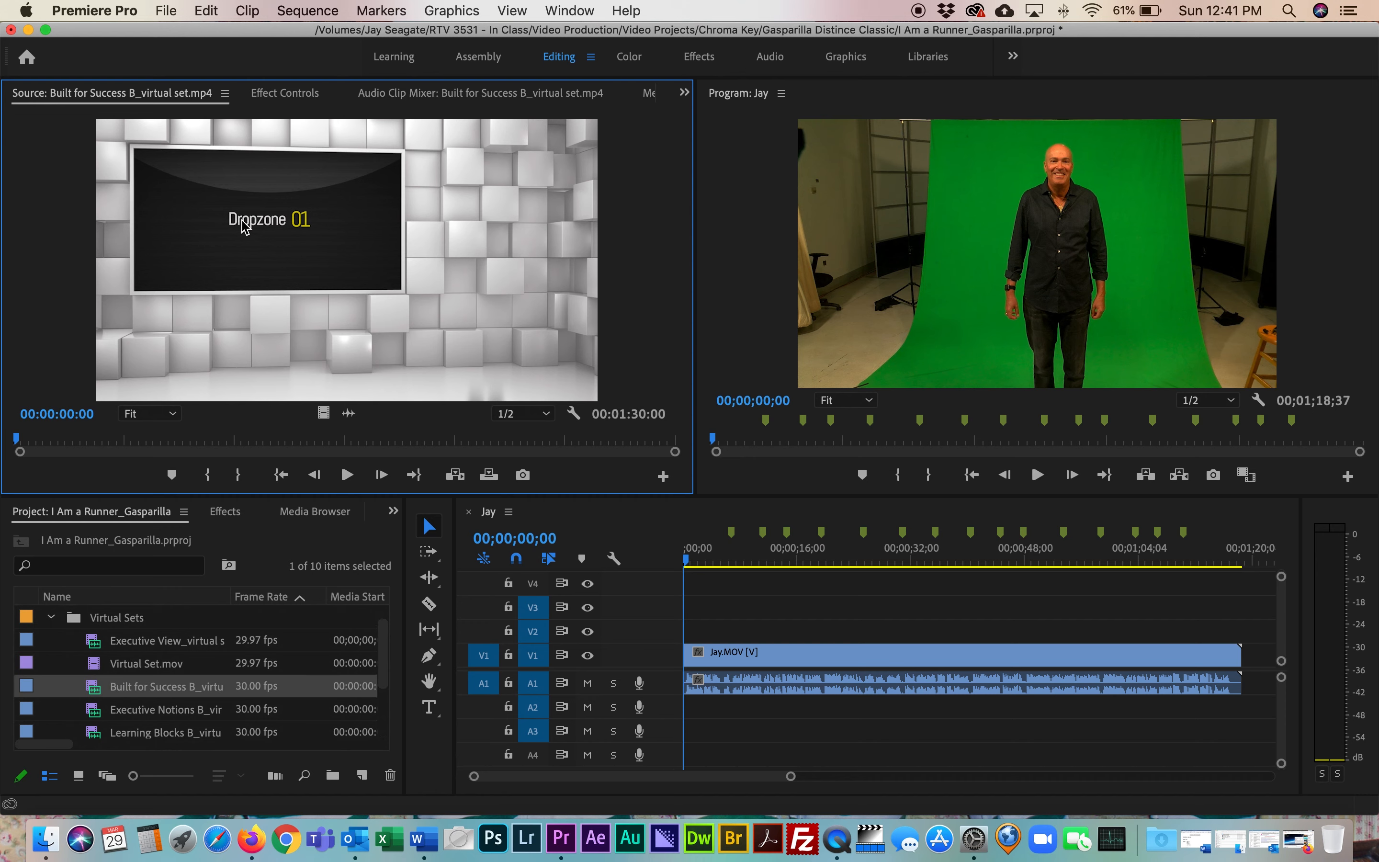
double_click(95, 712)
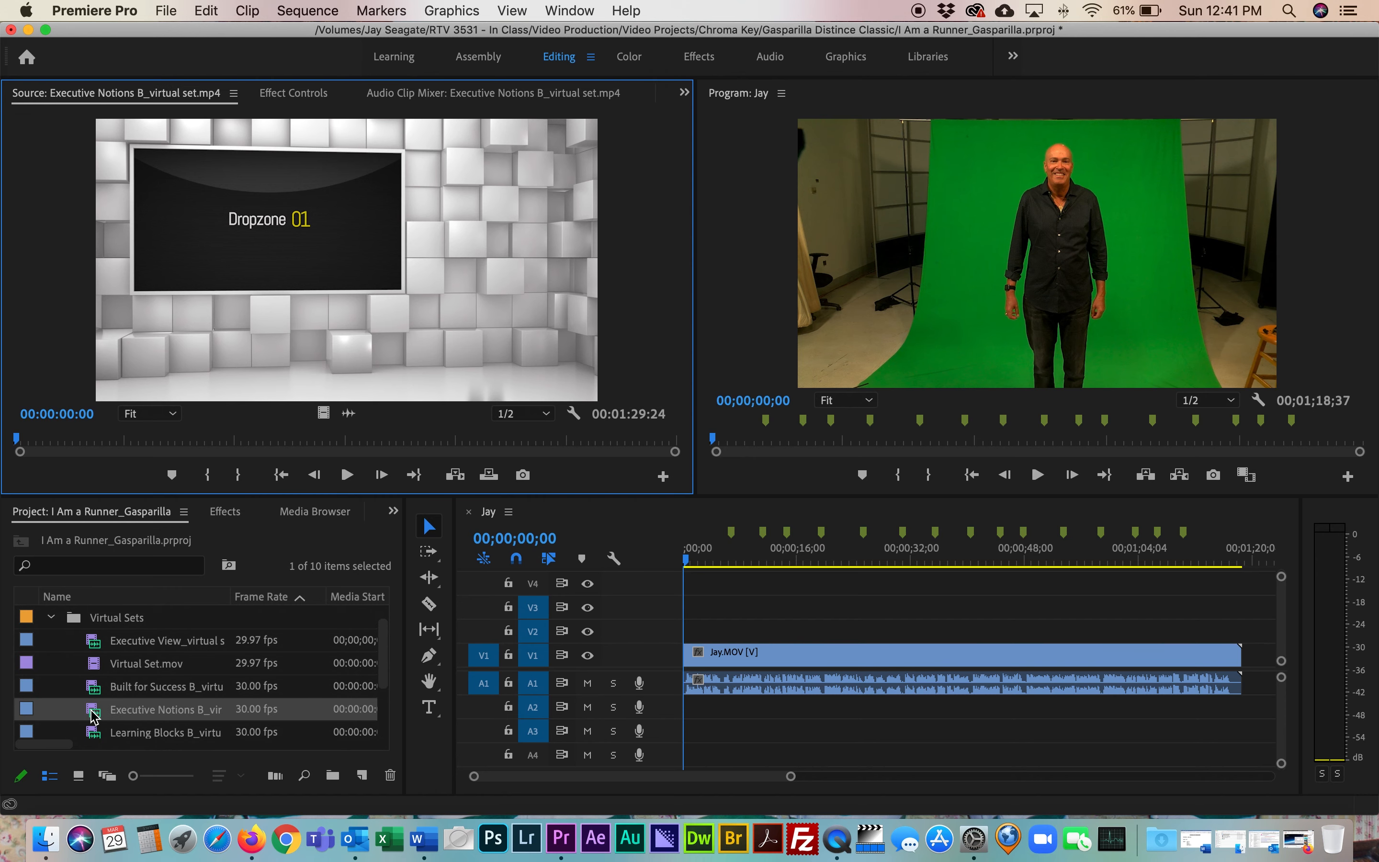
scroll(111, 707, "down", 4)
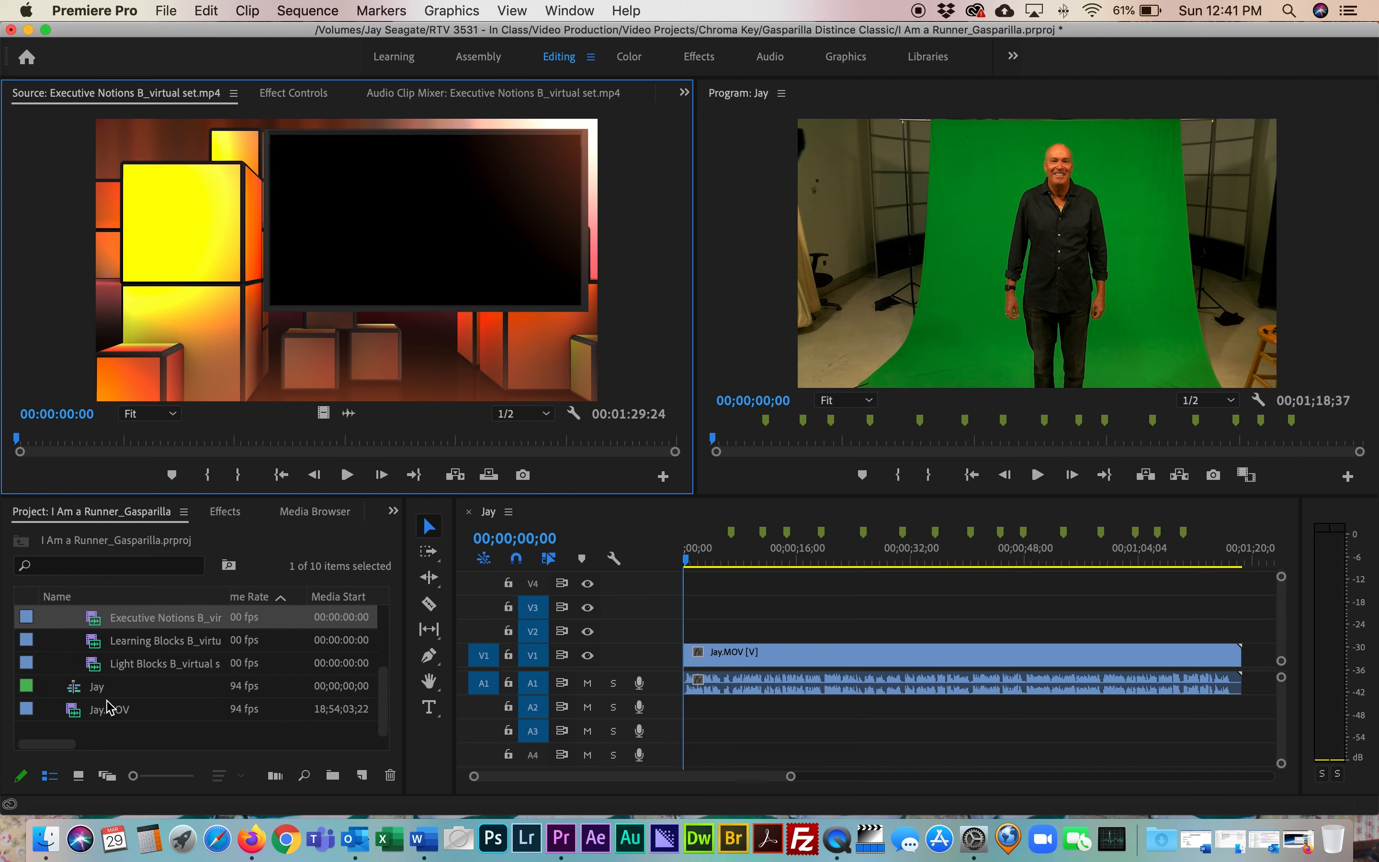
scroll(110, 707, "left", 2)
left_click(111, 649)
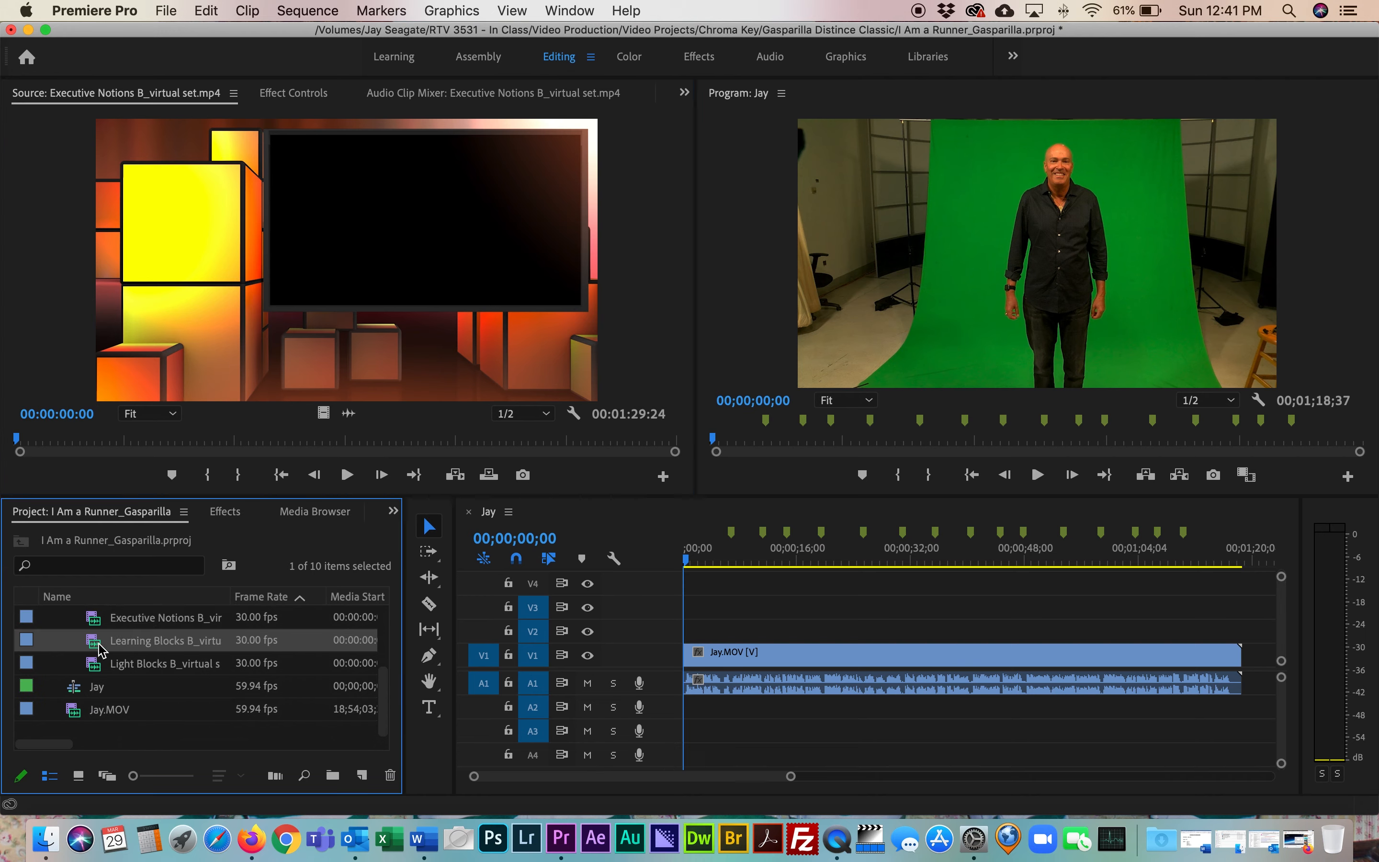
double_click(100, 650)
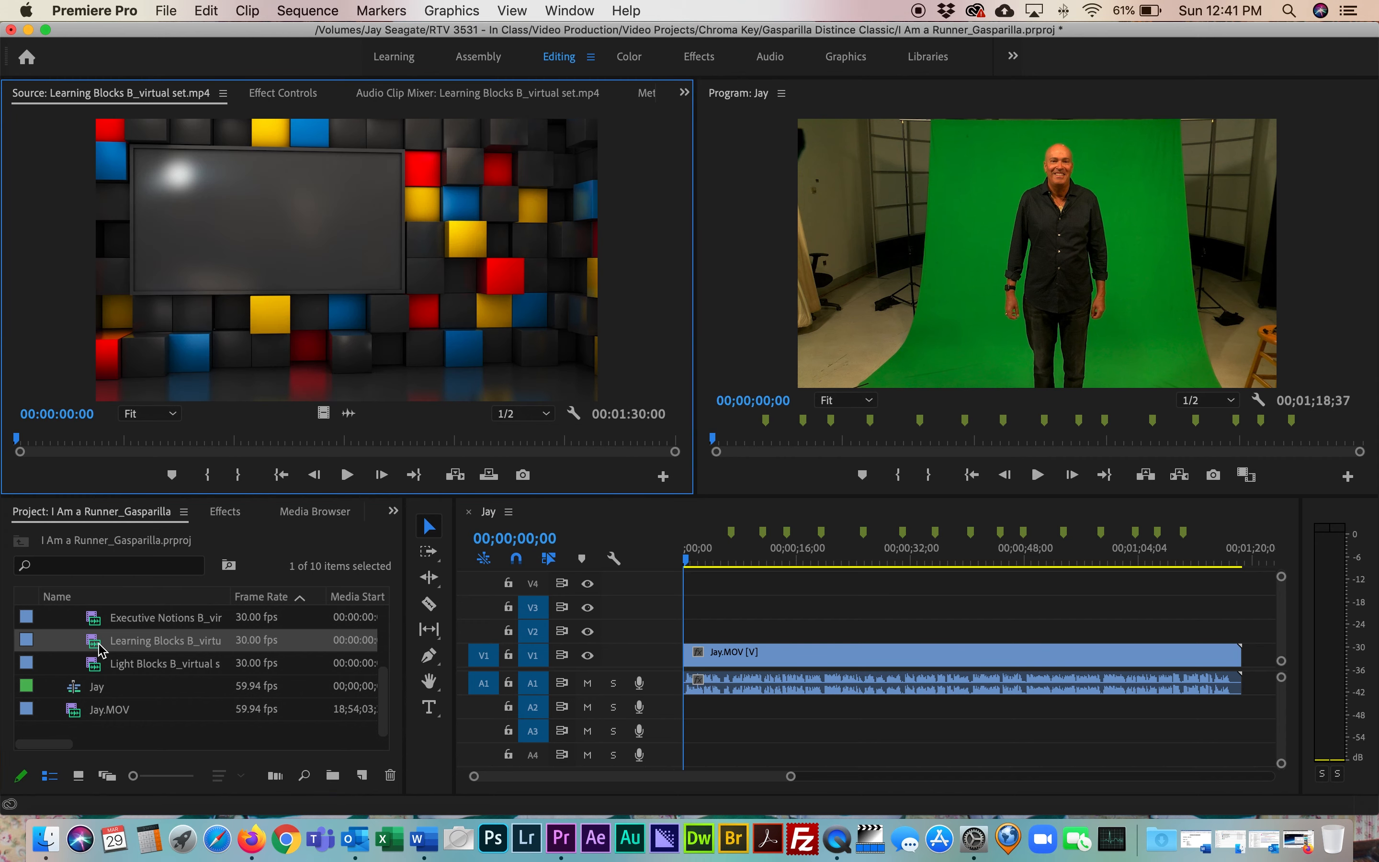
Load Light Blocks B_virtual set.mp4 in the Source monitor and move the Jay.MOV video up to track V3
double_click(97, 668)
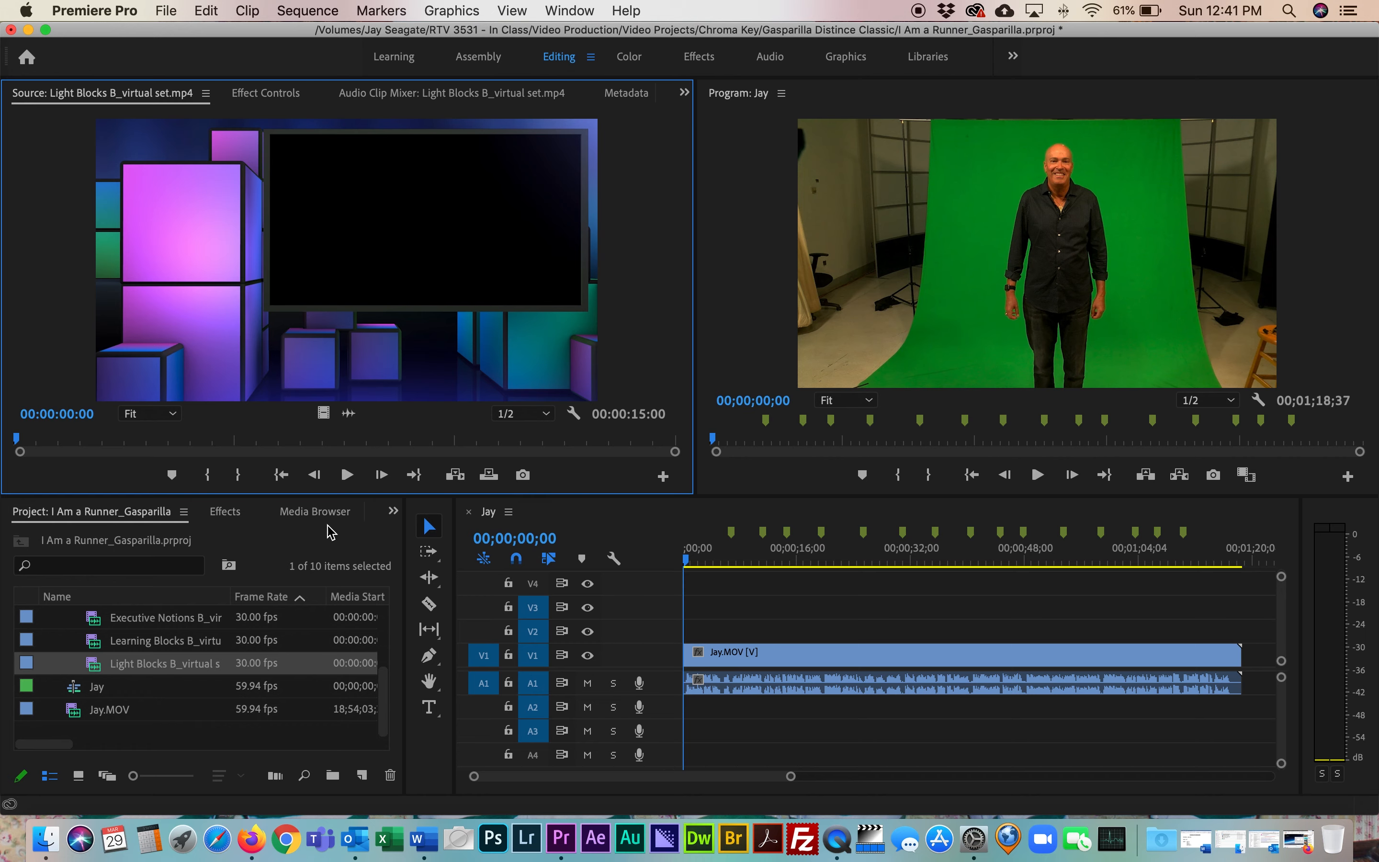
left_click(761, 659)
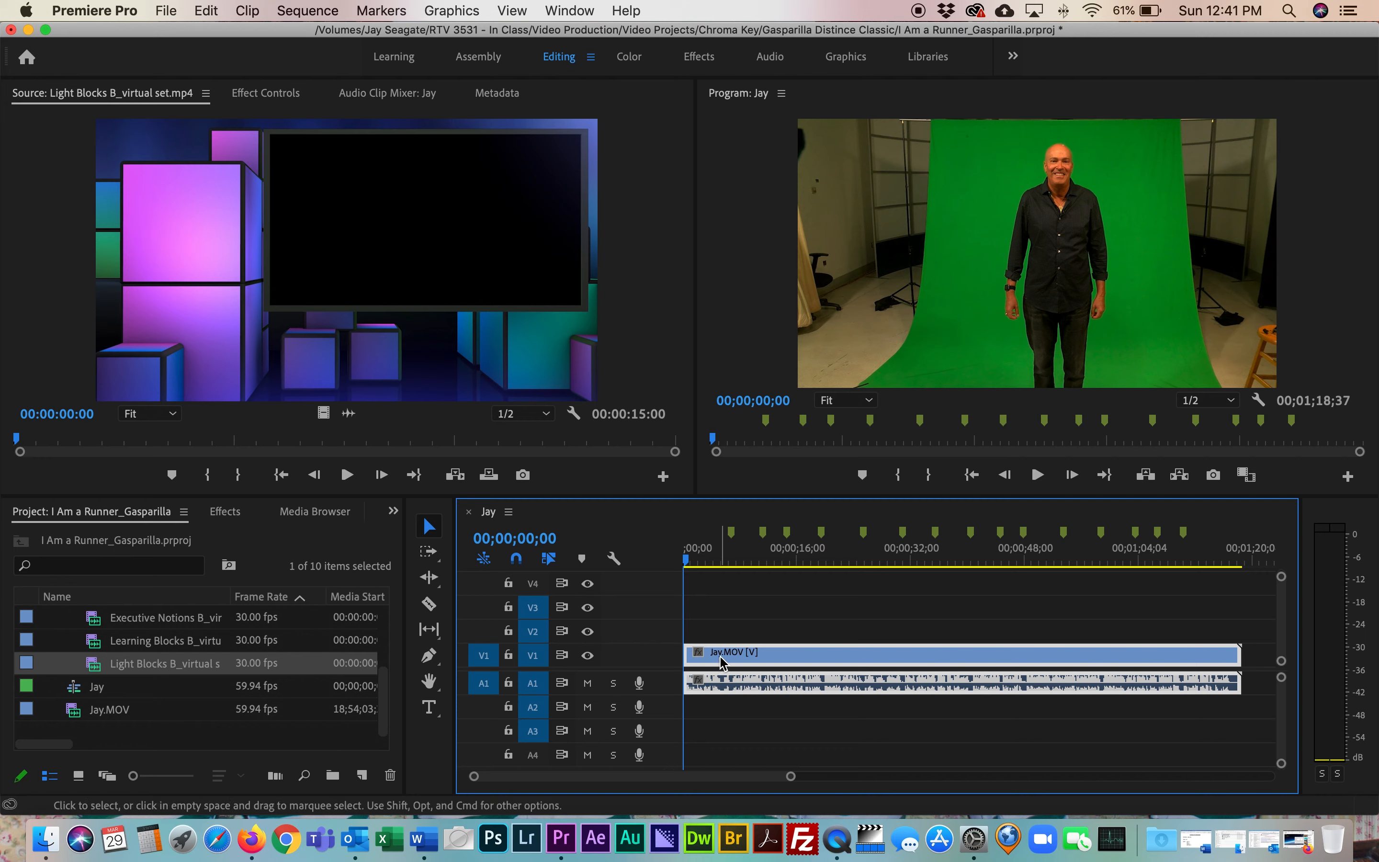
left_click_drag(720, 661, 715, 617)
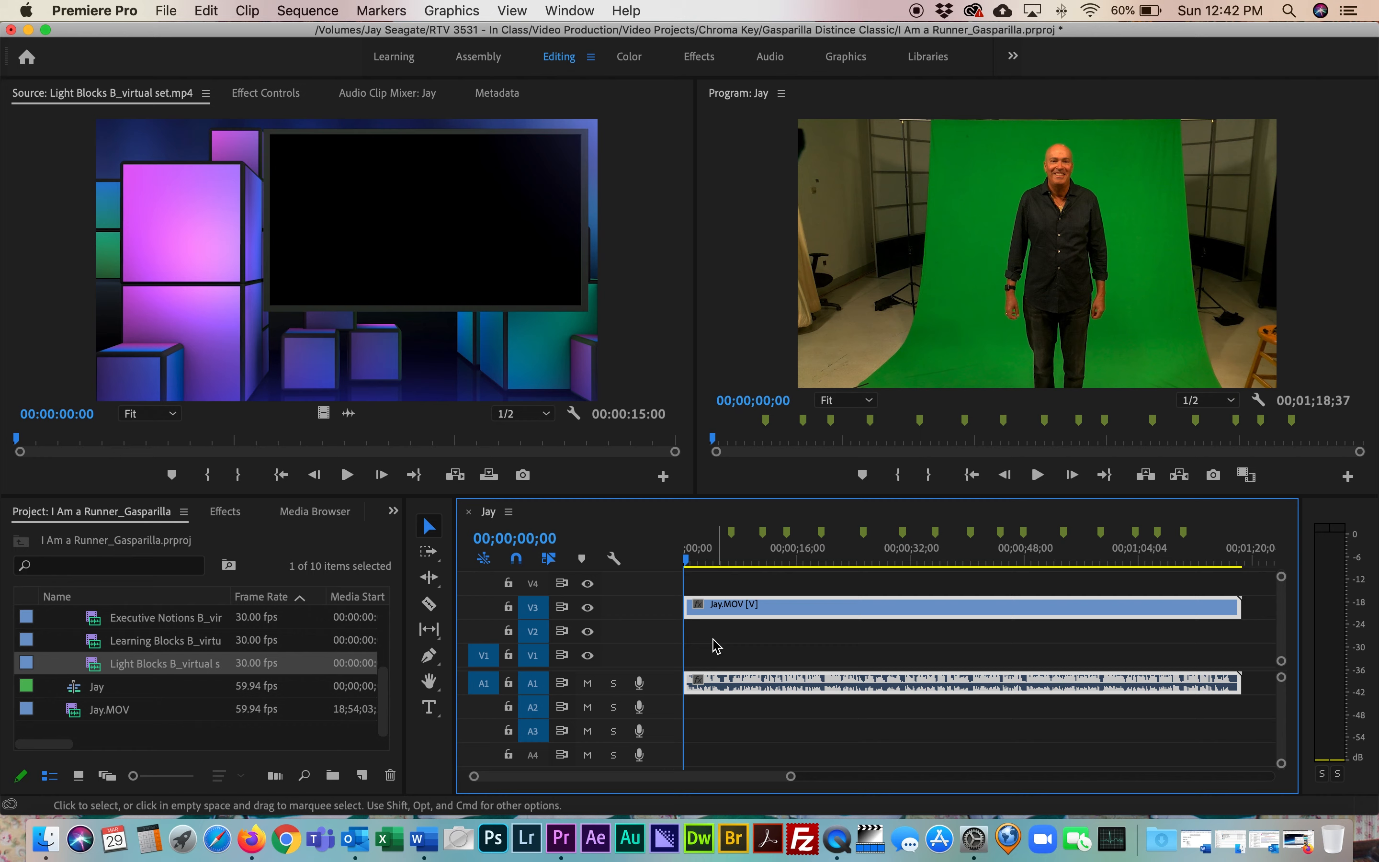
Place six back-to-back video-only copies of the Light Blocks clip on track V1, starting at the beginning of the sequence
left_click_drag(321, 414, 681, 654)
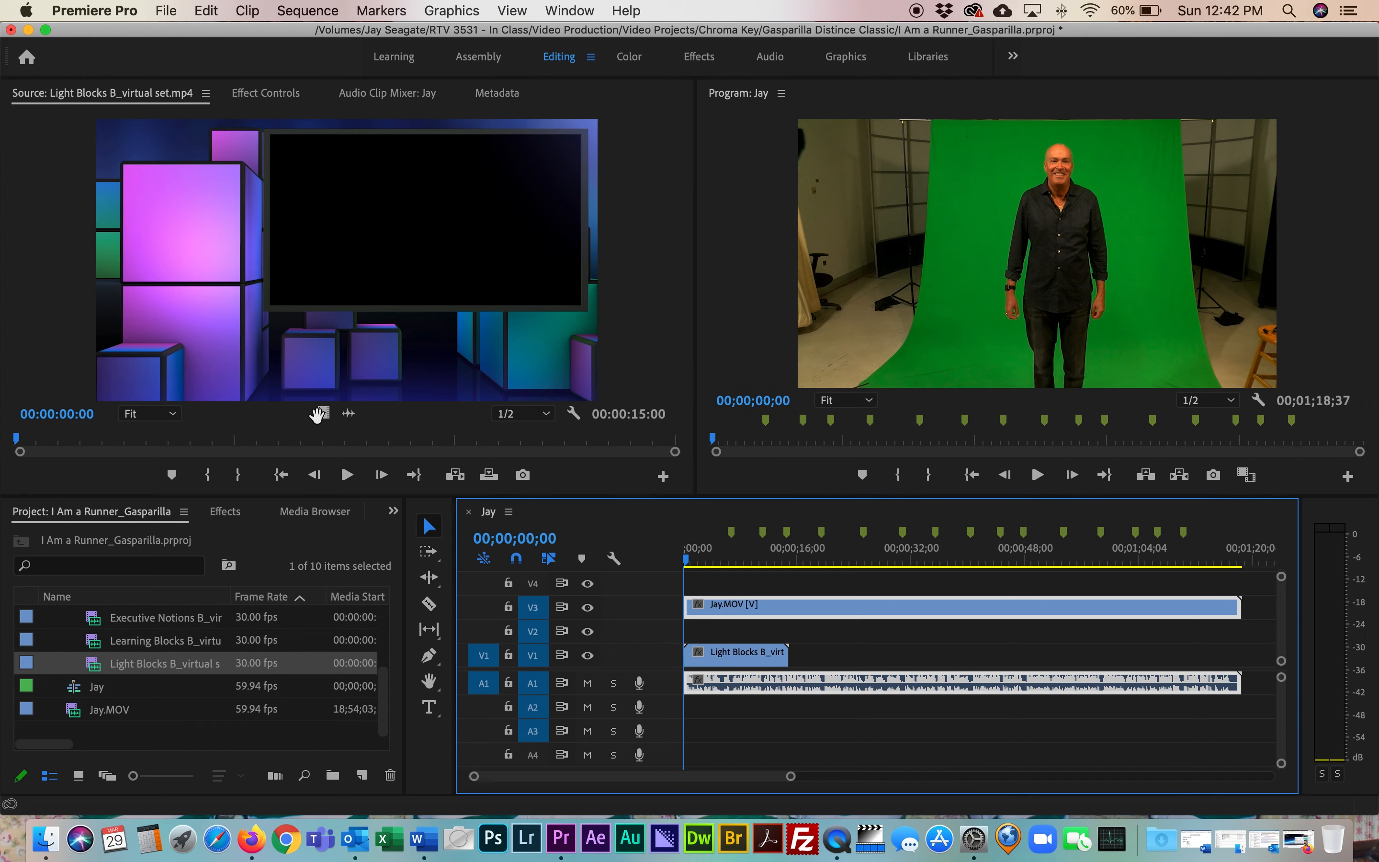
left_click_drag(321, 414, 783, 659)
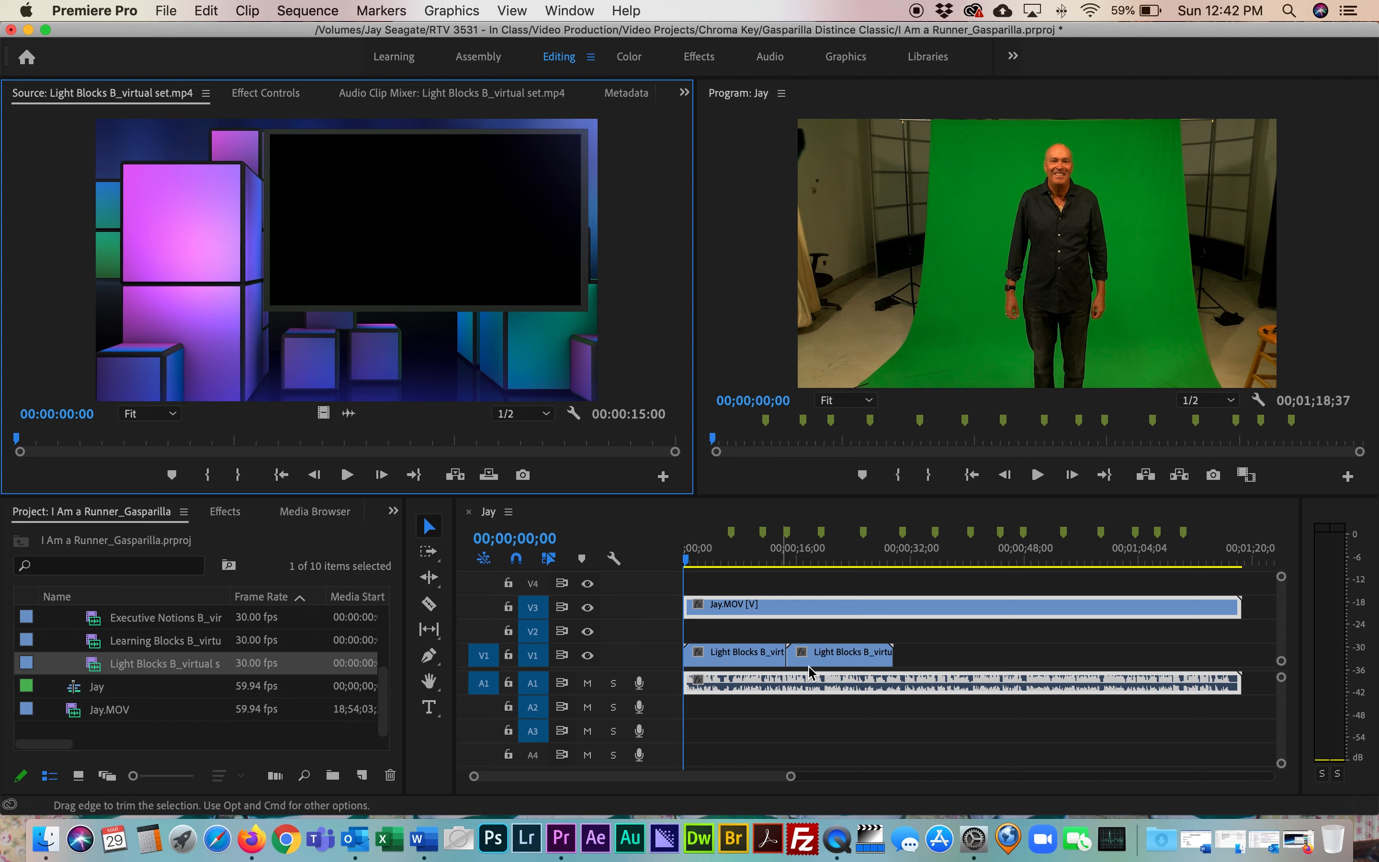
left_click(833, 661)
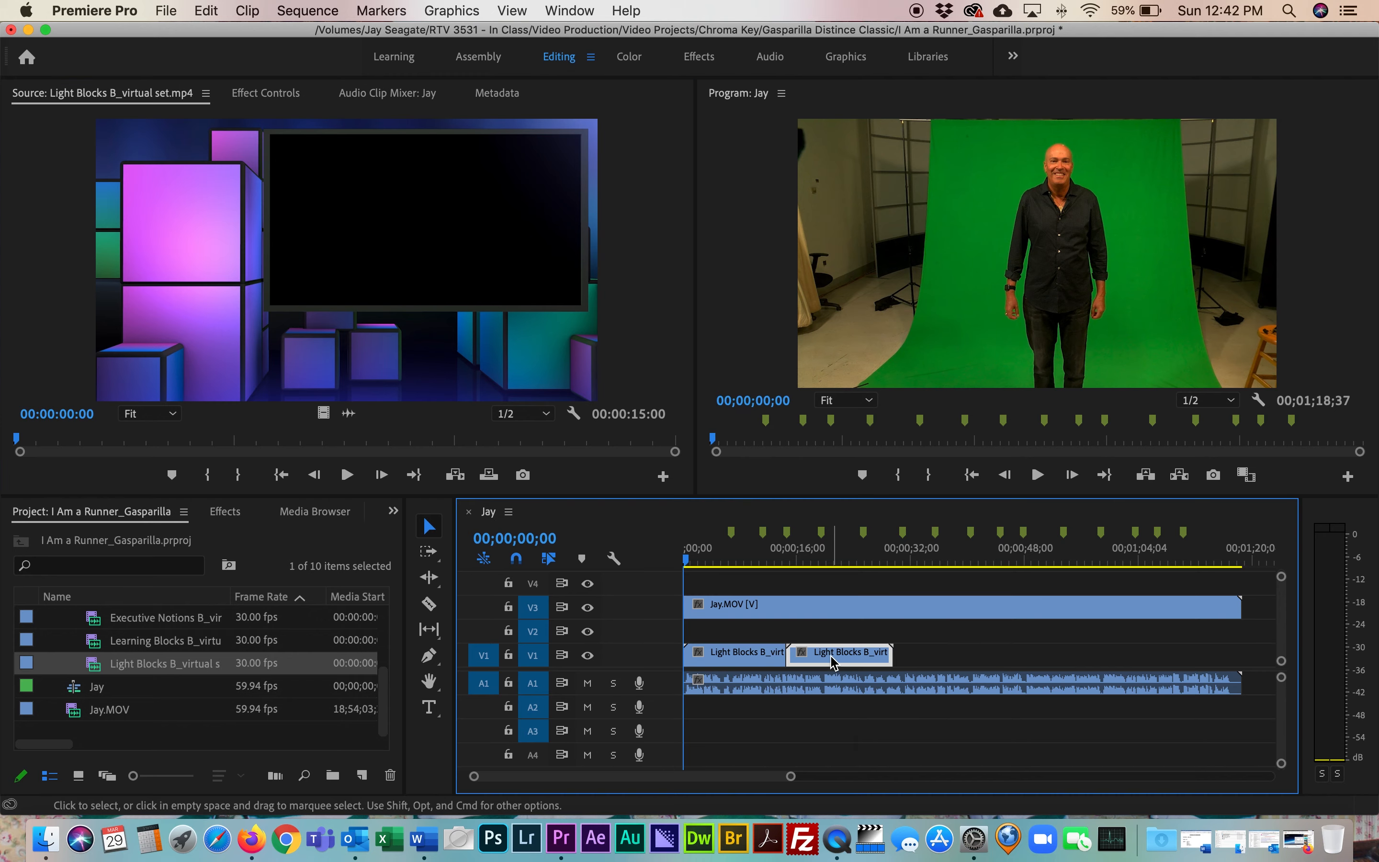
left_click_drag(829, 661, 941, 664)
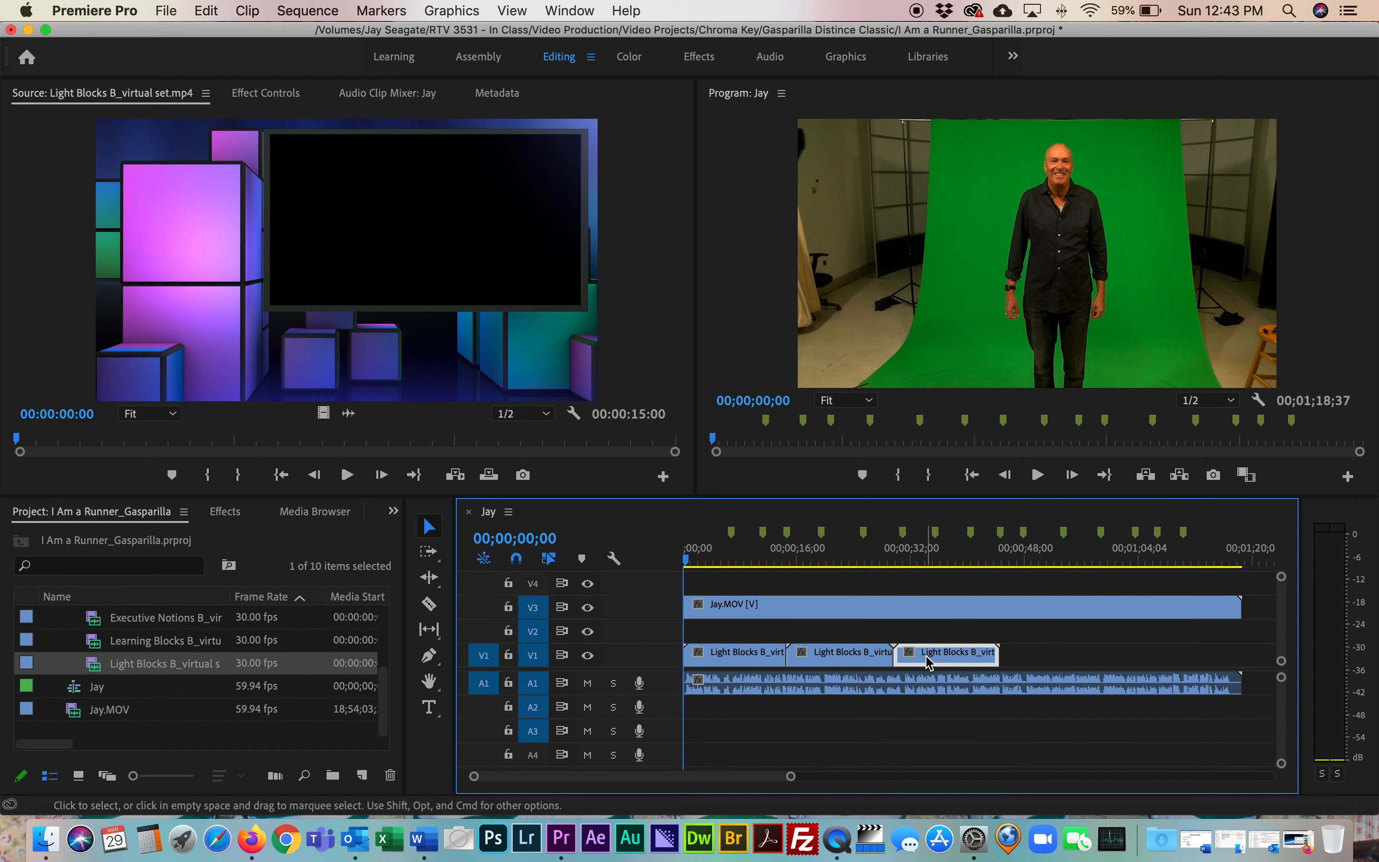
left_click_drag(323, 413, 1003, 658)
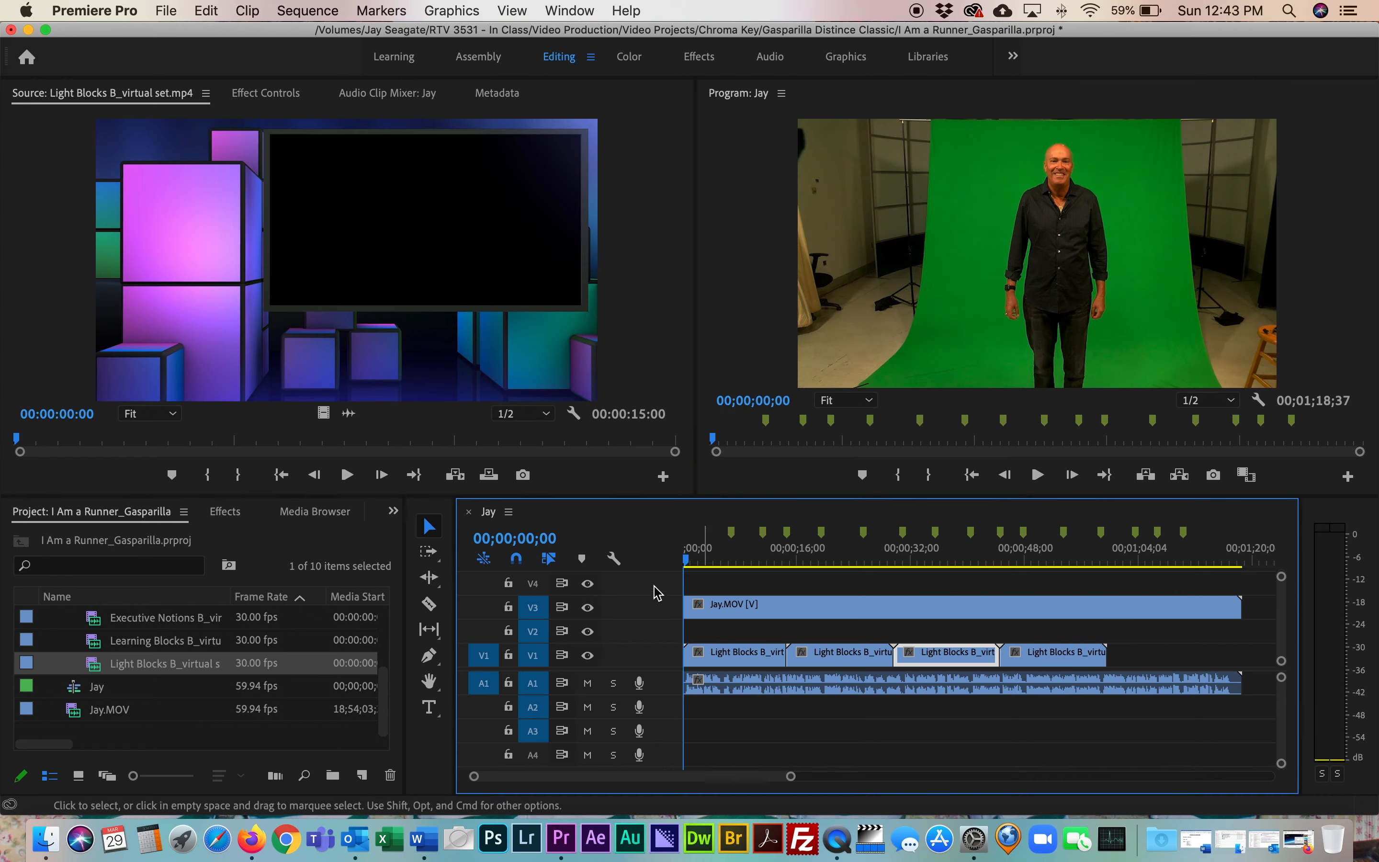
left_click_drag(323, 413, 1114, 659)
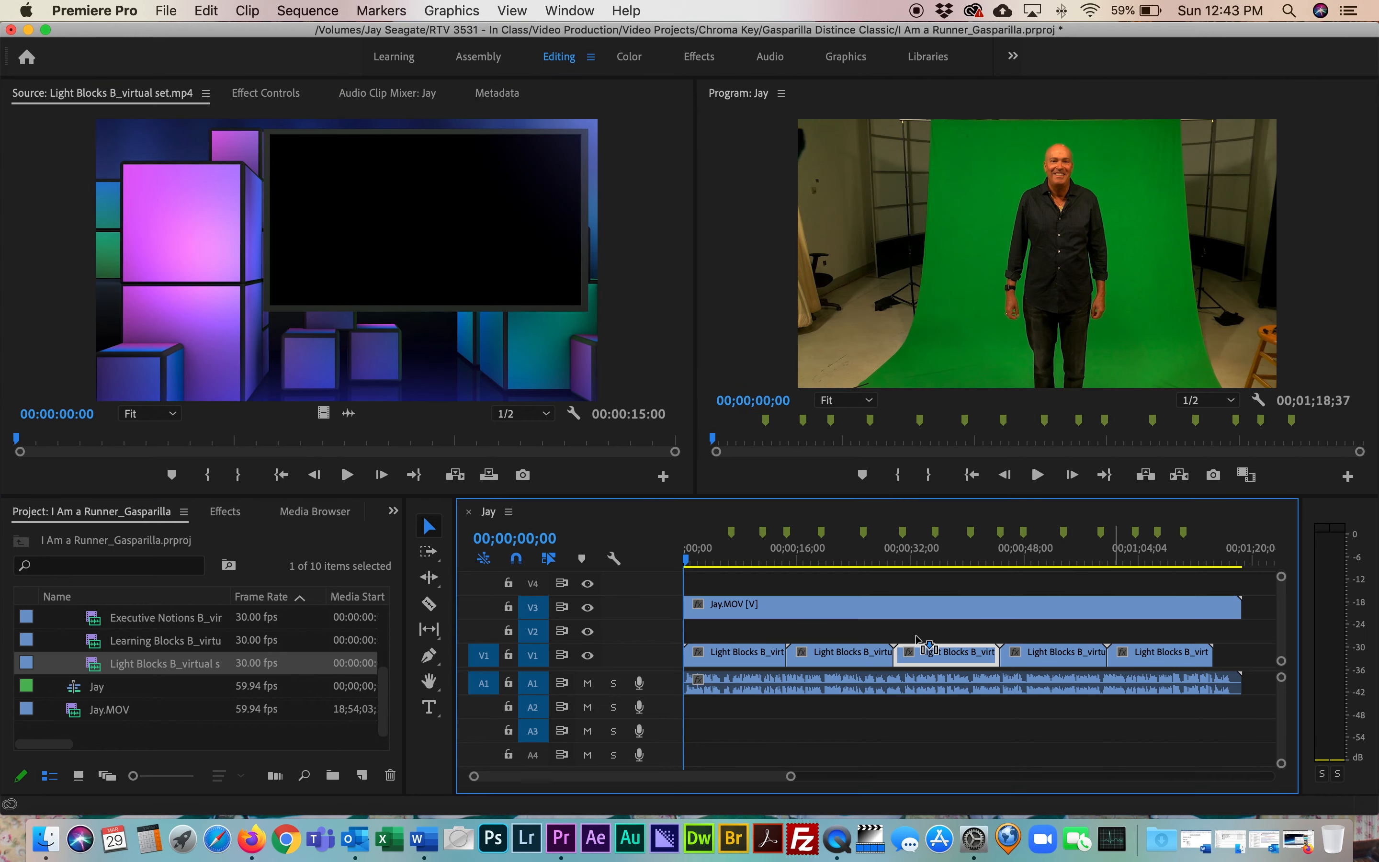
left_click_drag(324, 413, 1219, 664)
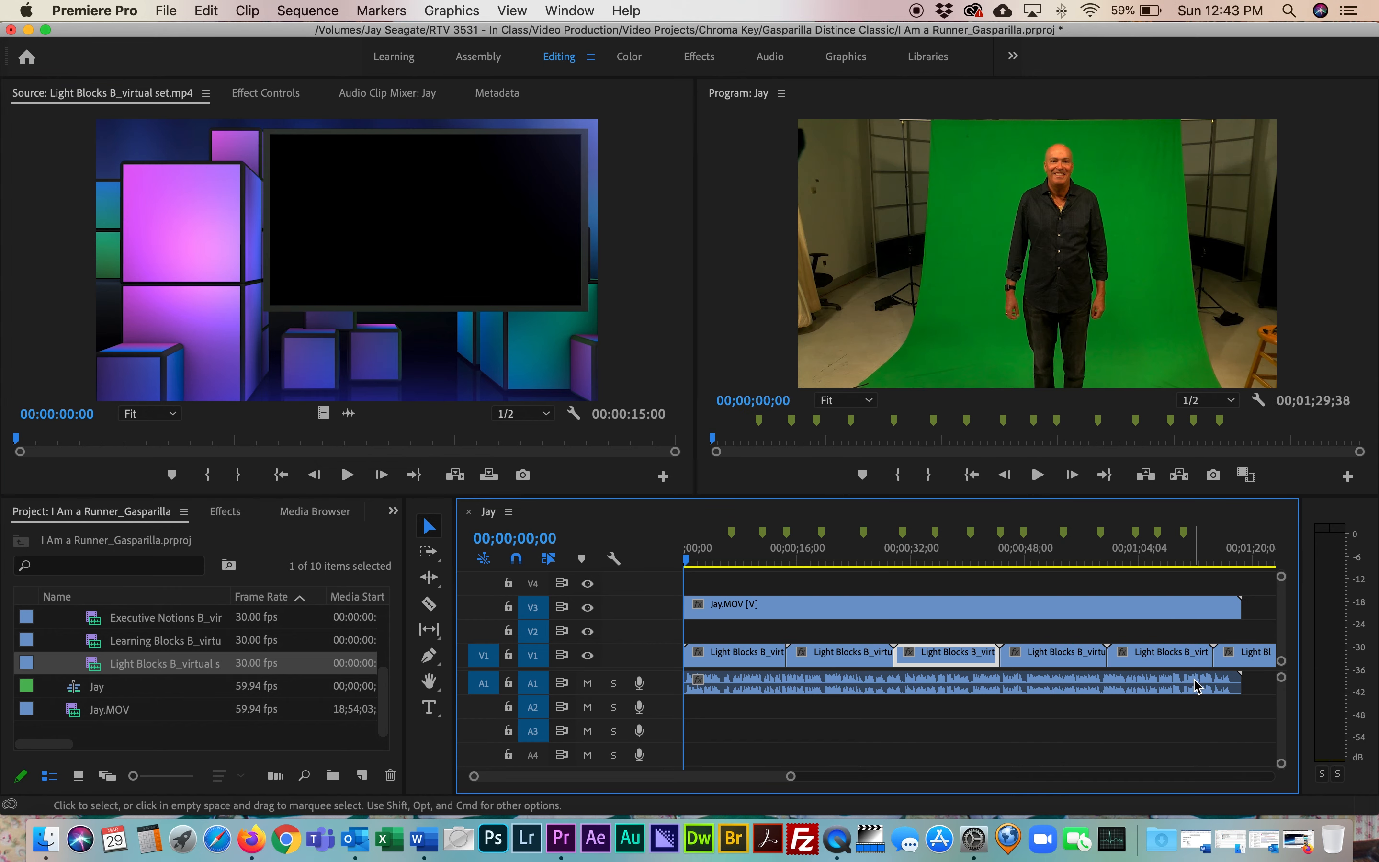
Trim the end of the last Light Blocks clip on V1 to match the end of Jay.MOV
key("minus")
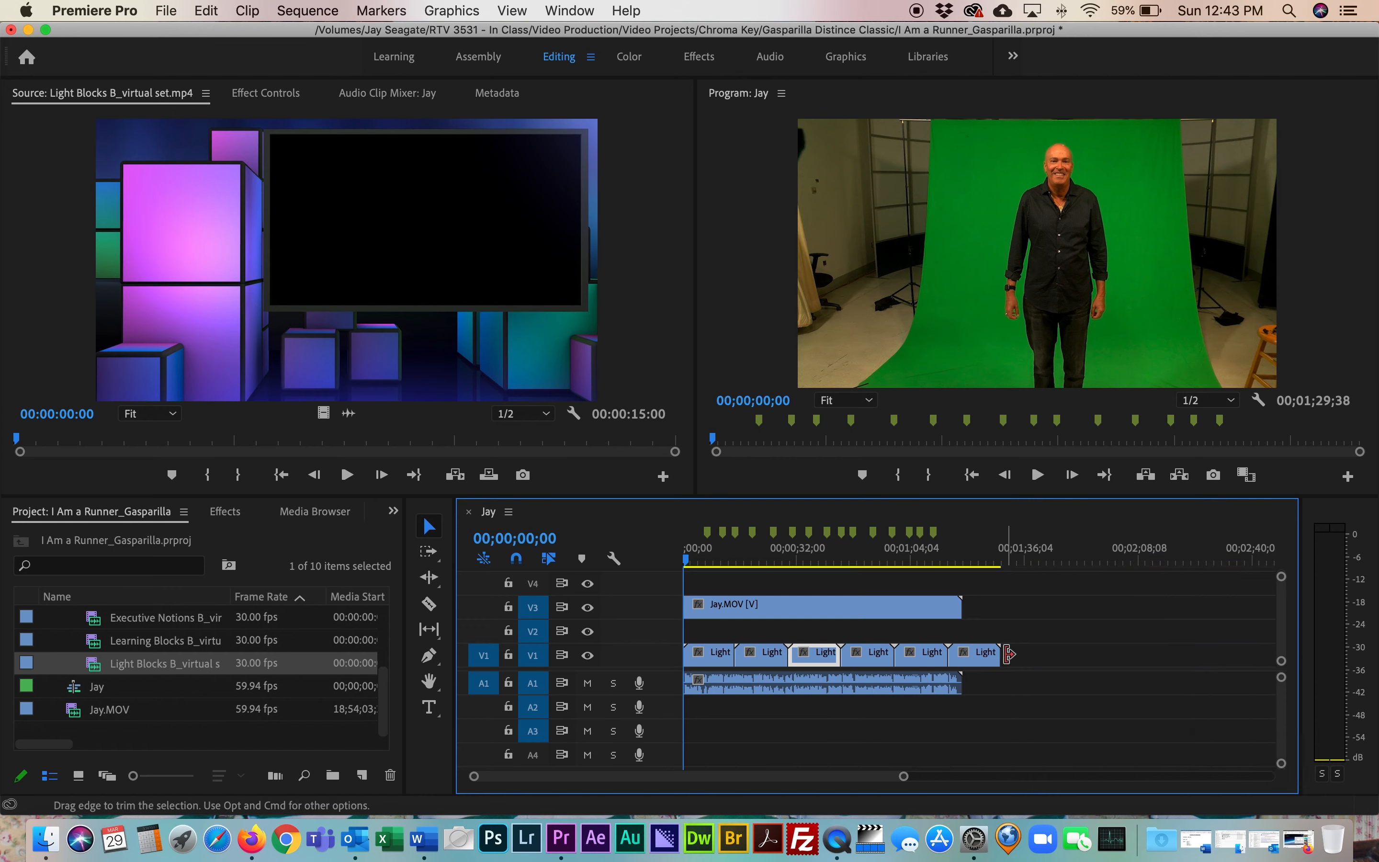
left_click_drag(996, 655, 962, 657)
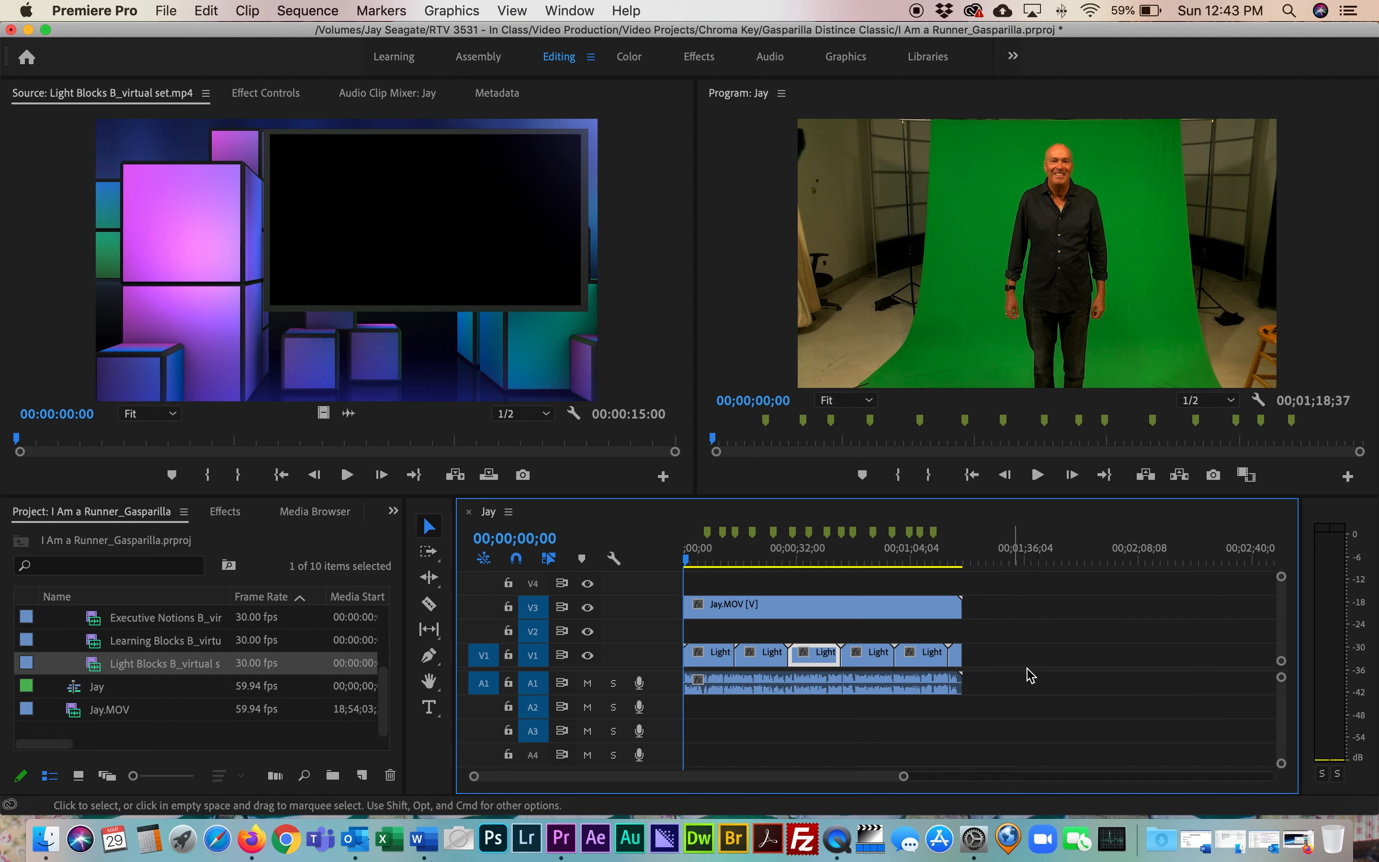
key("backslash")
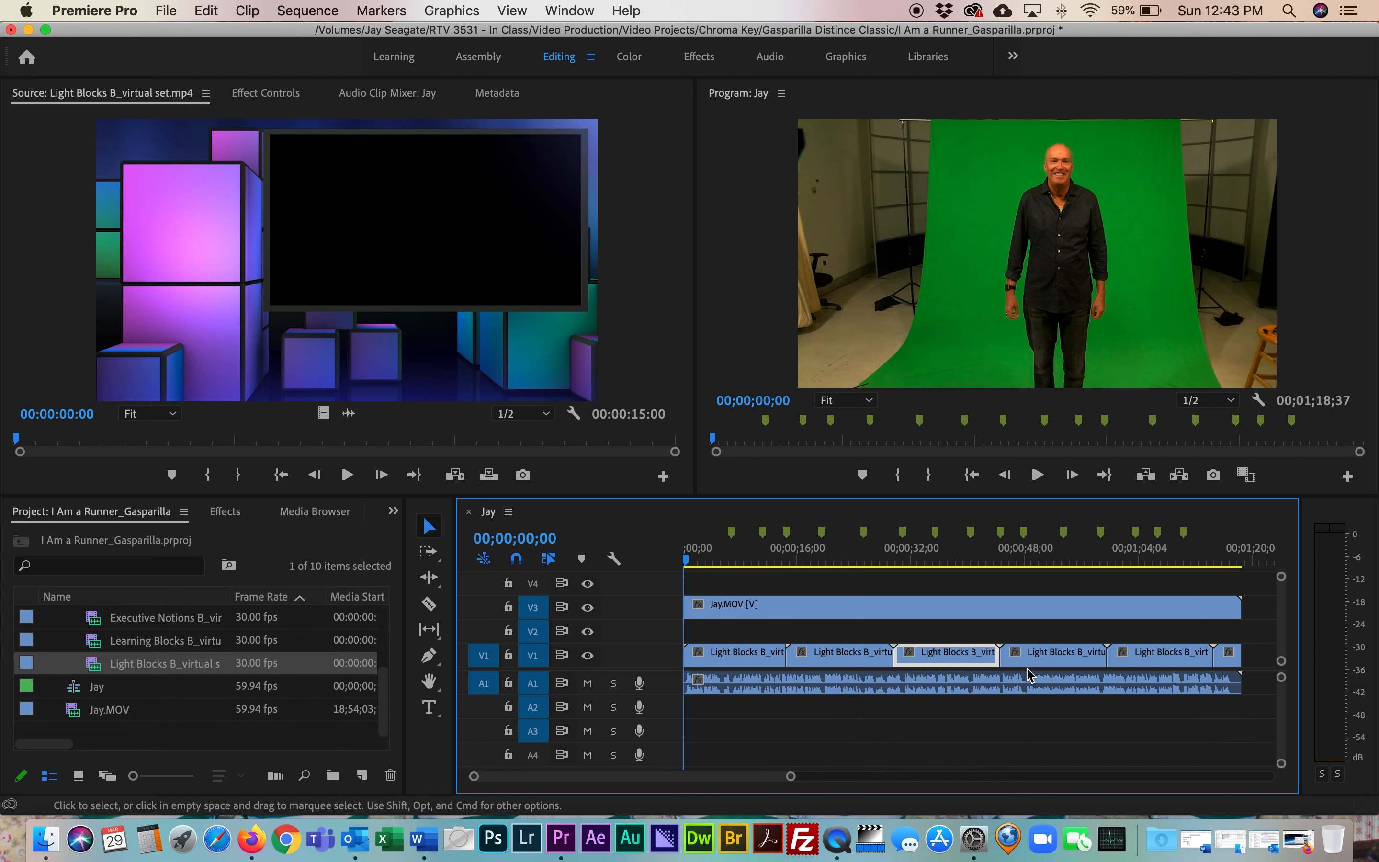
Find the Crop video effect and apply it to the Jay.MOV clip on V3
left_click(713, 607)
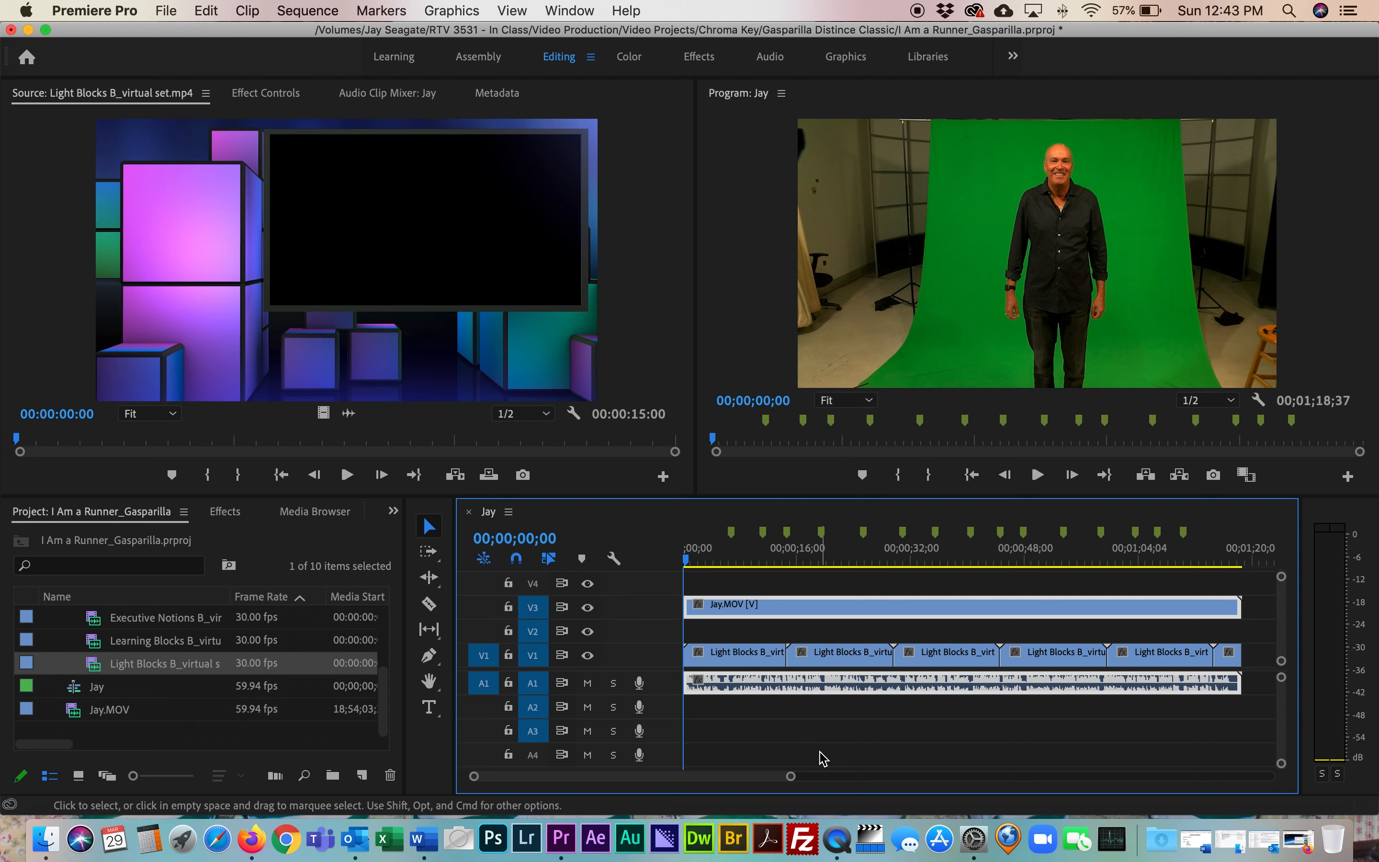
left_click(223, 512)
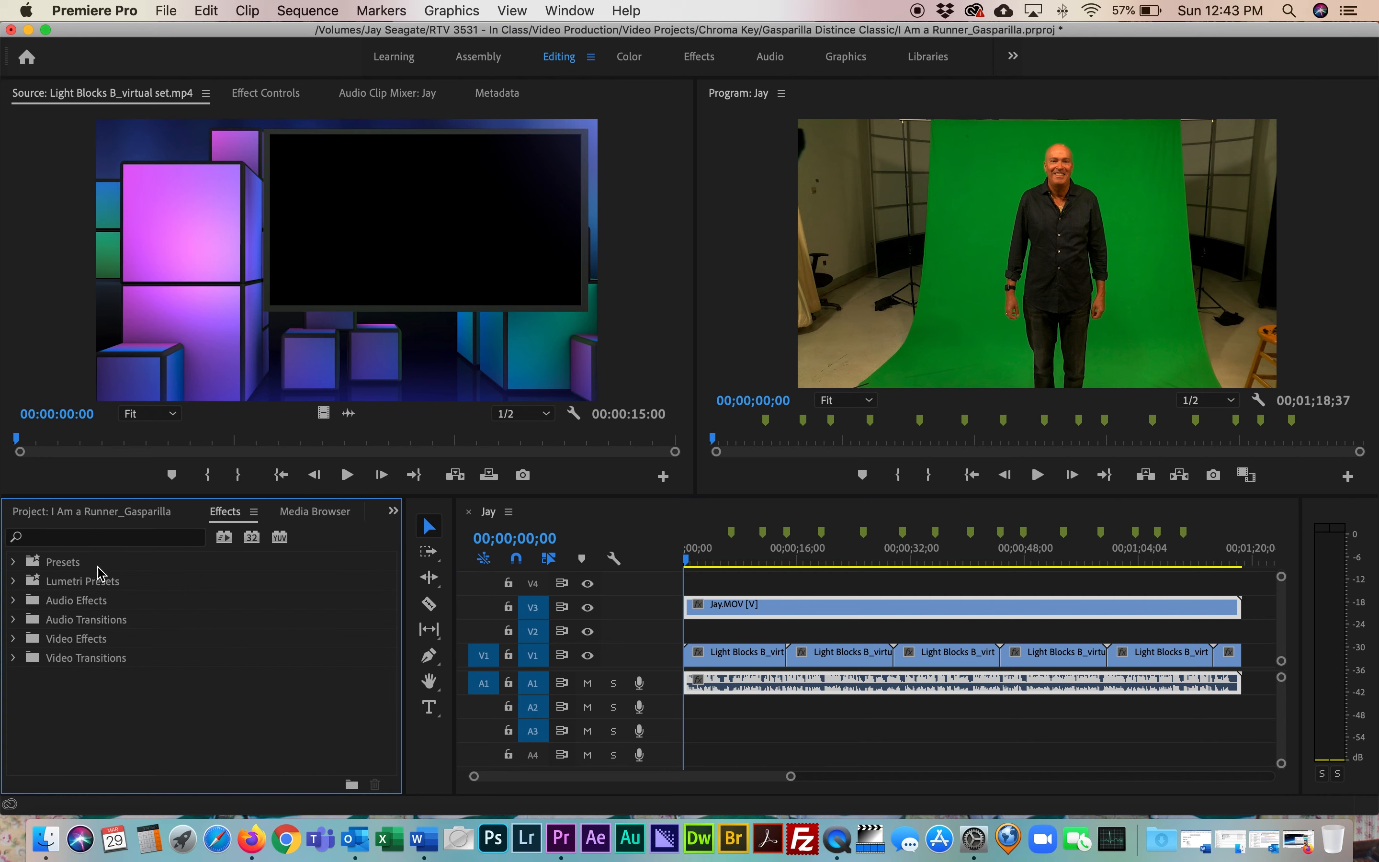
left_click(103, 538)
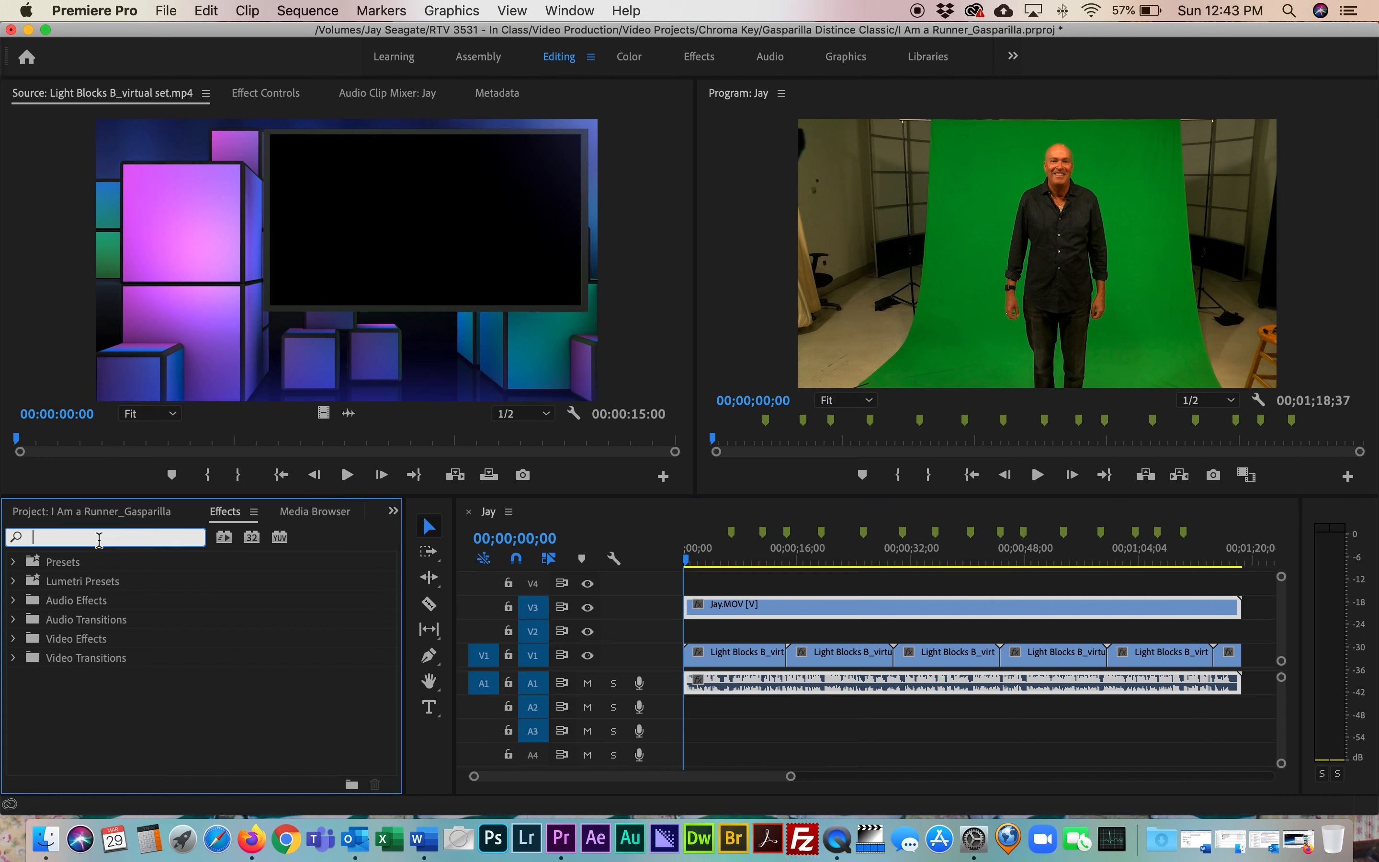
type("crop")
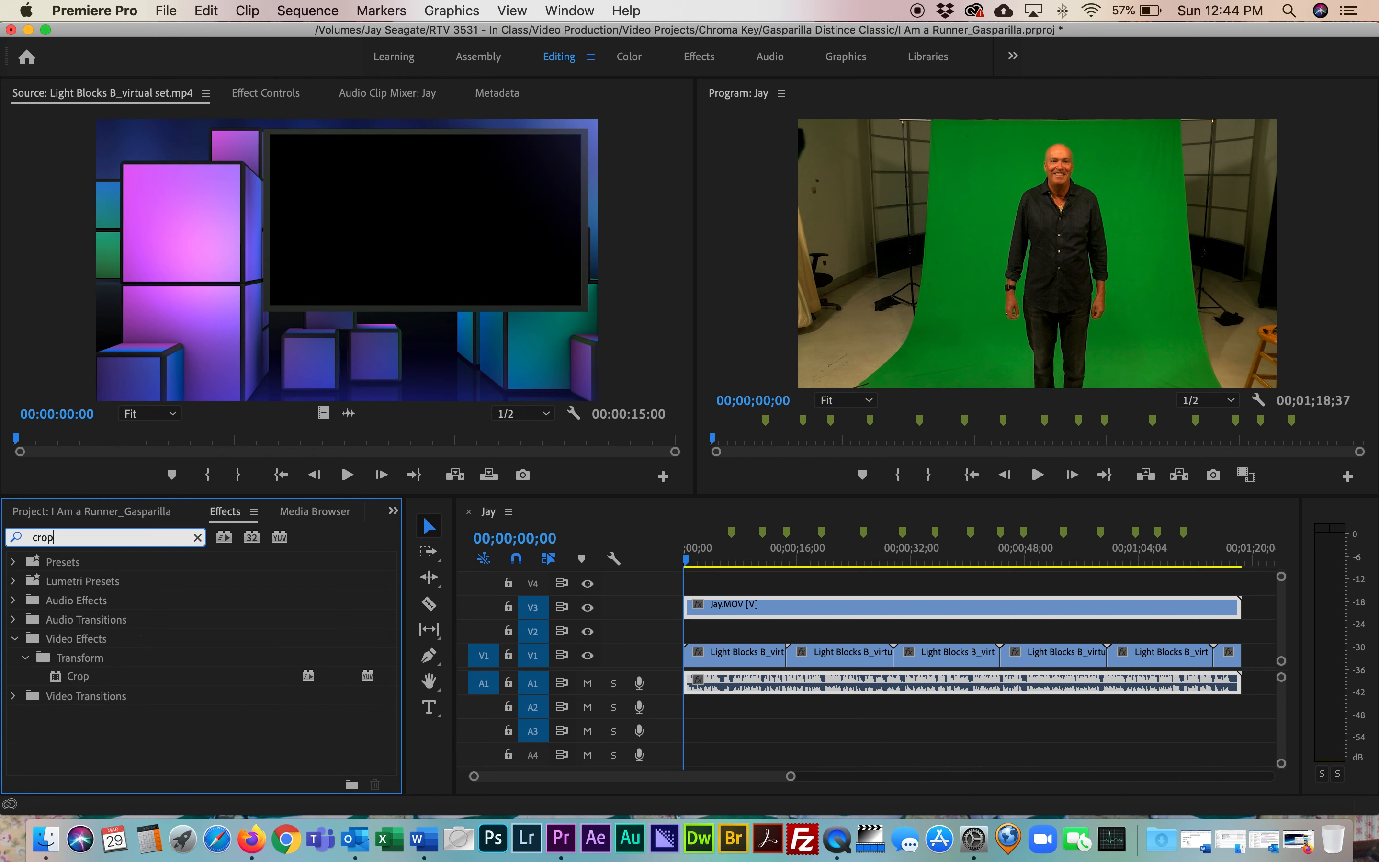
left_click(56, 682)
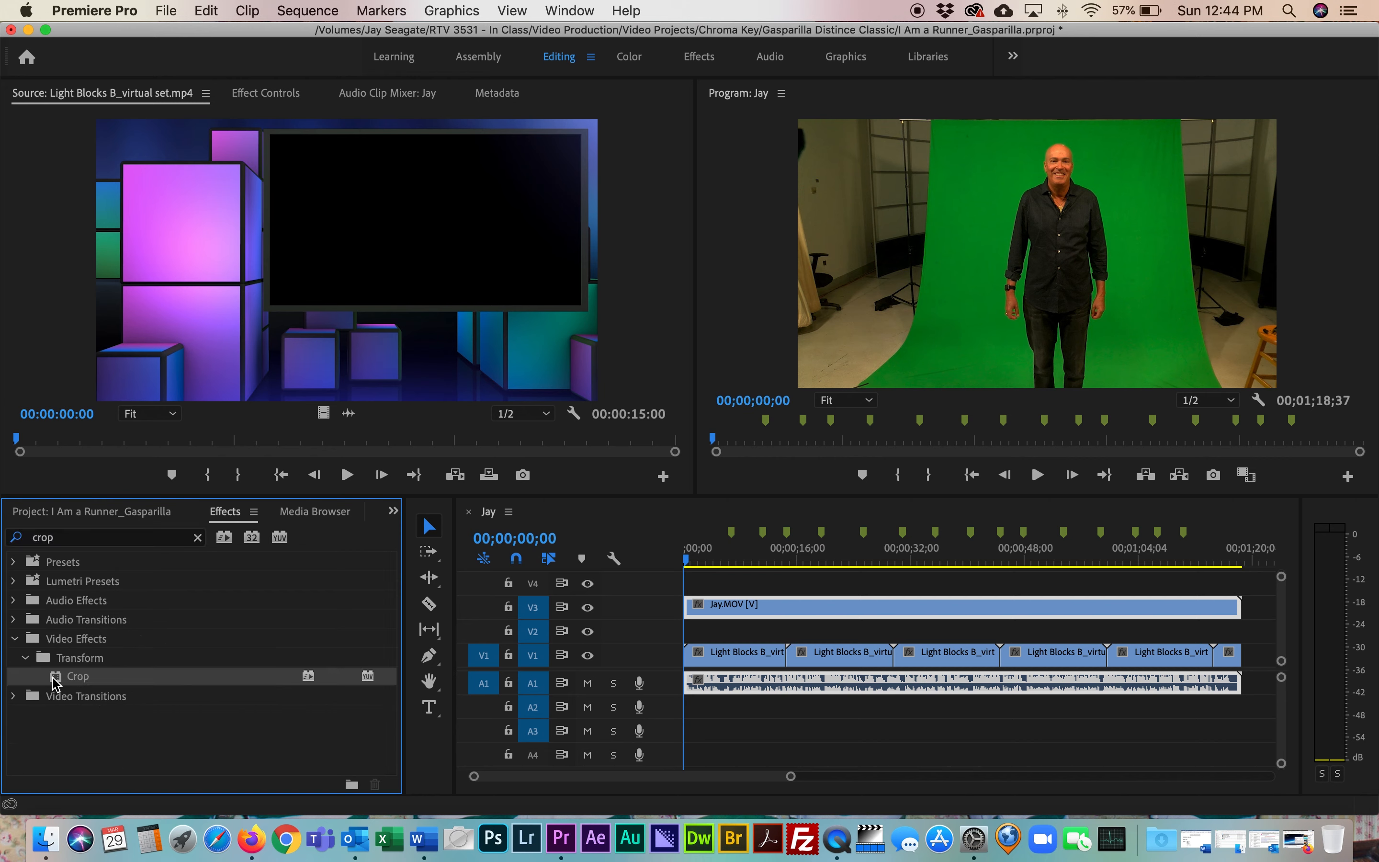
left_click_drag(56, 682, 739, 607)
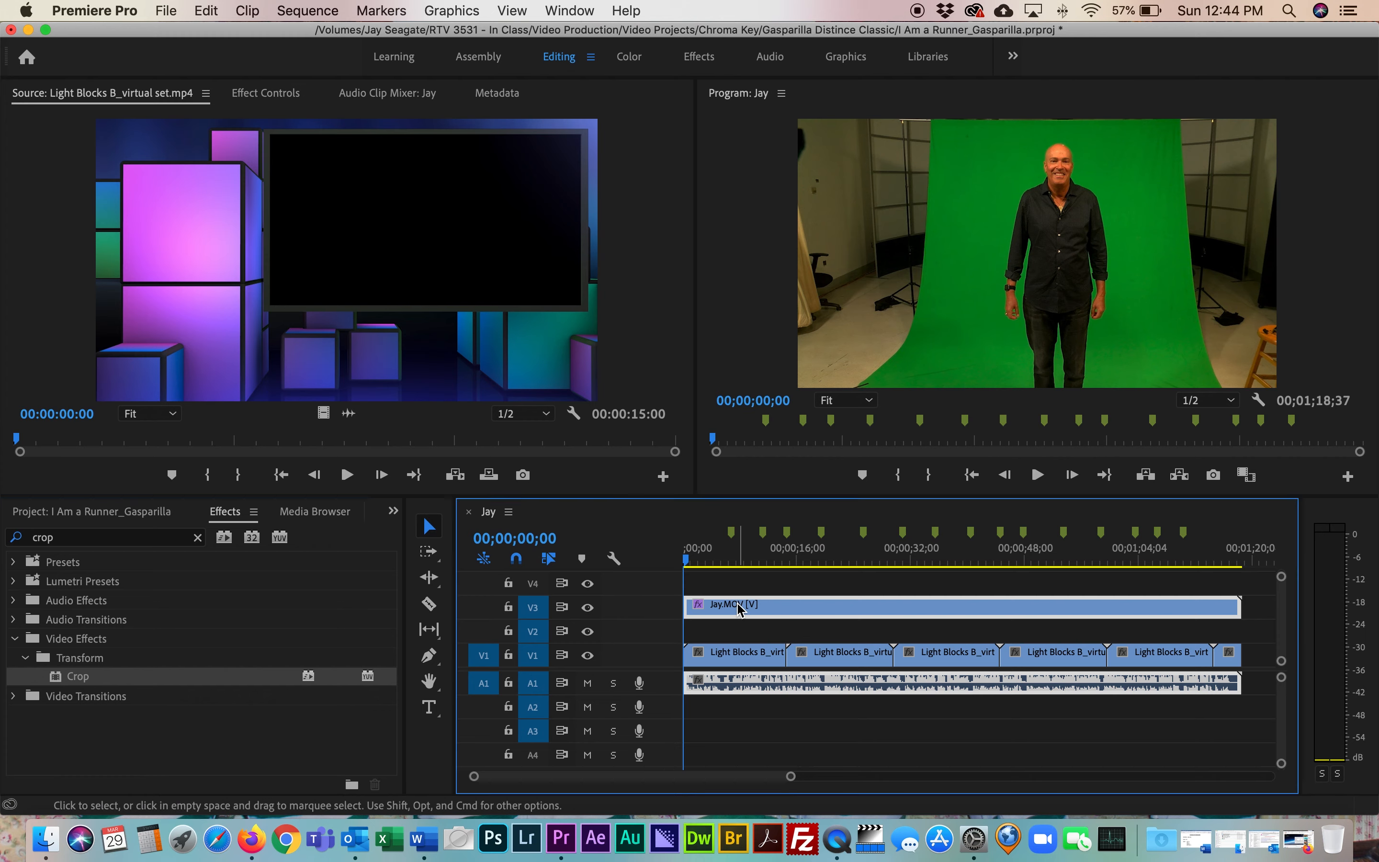
Set the Crop effect's Left value to 5.0% for the Jay.MOV clip
double_click(739, 607)
left_click(243, 105)
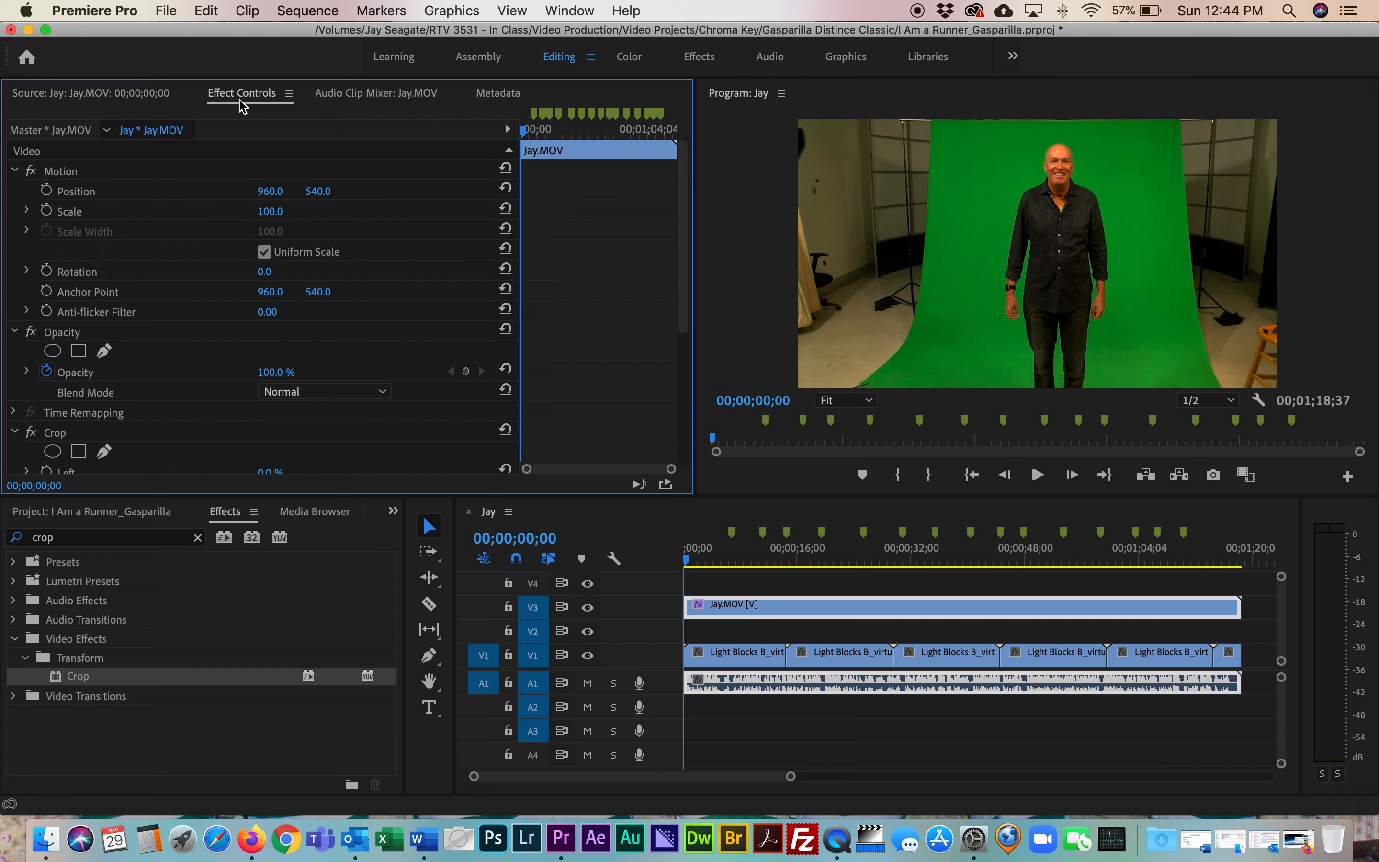
left_click_drag(684, 312, 683, 378)
left_click_drag(266, 361, 283, 404)
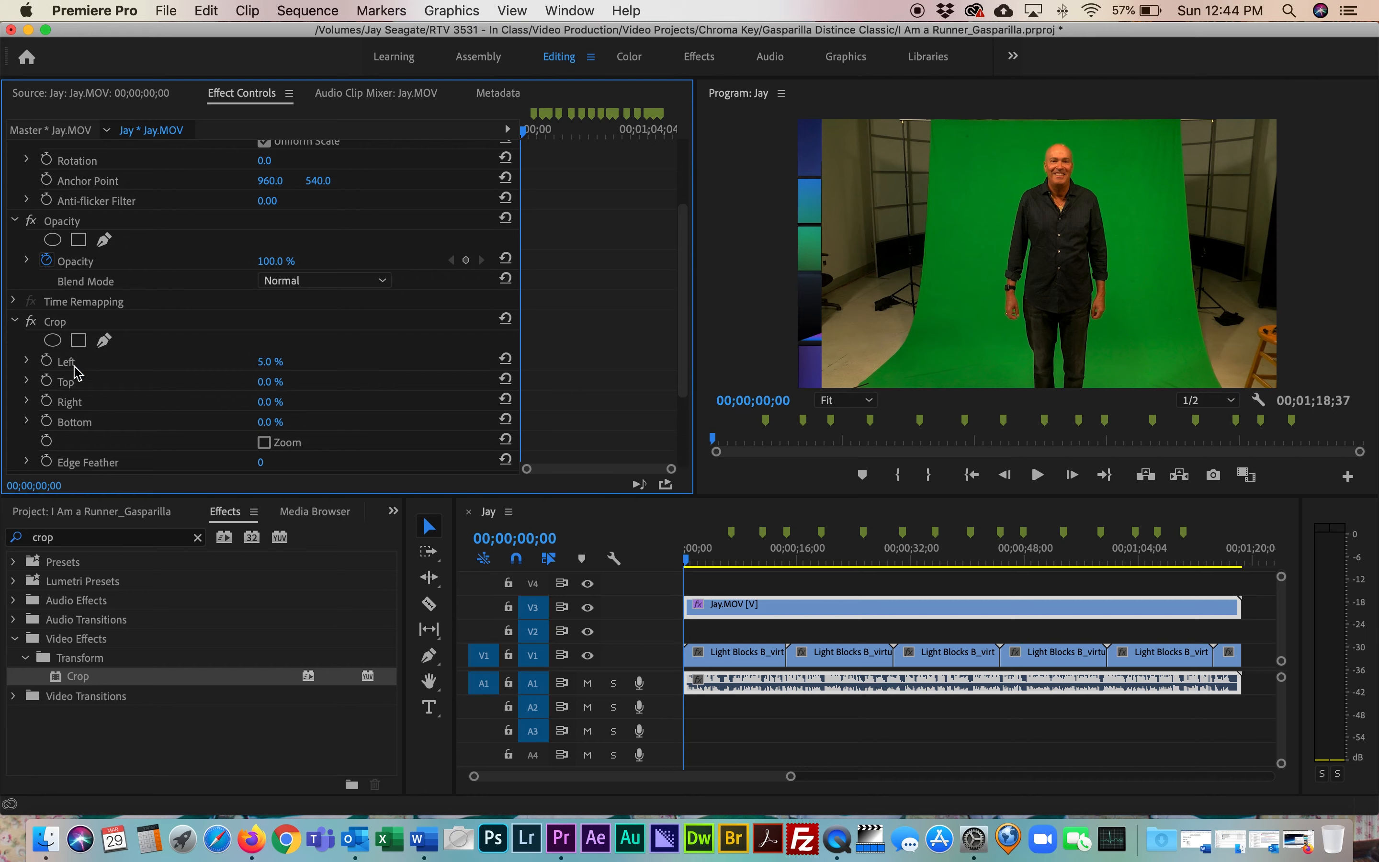
Remove the Crop effect from the Jay.MOV clip
left_click(54, 325)
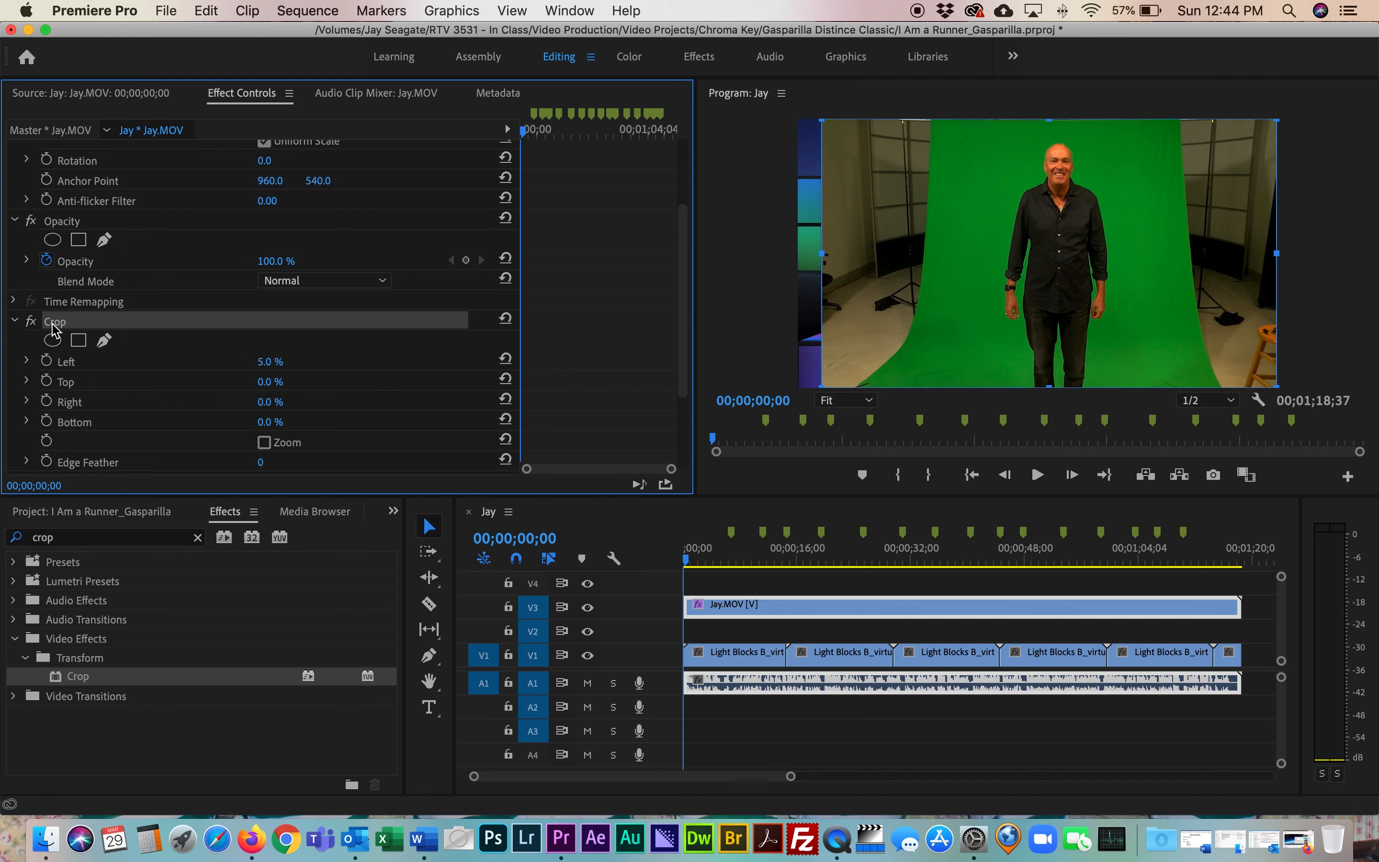
key("Delete")
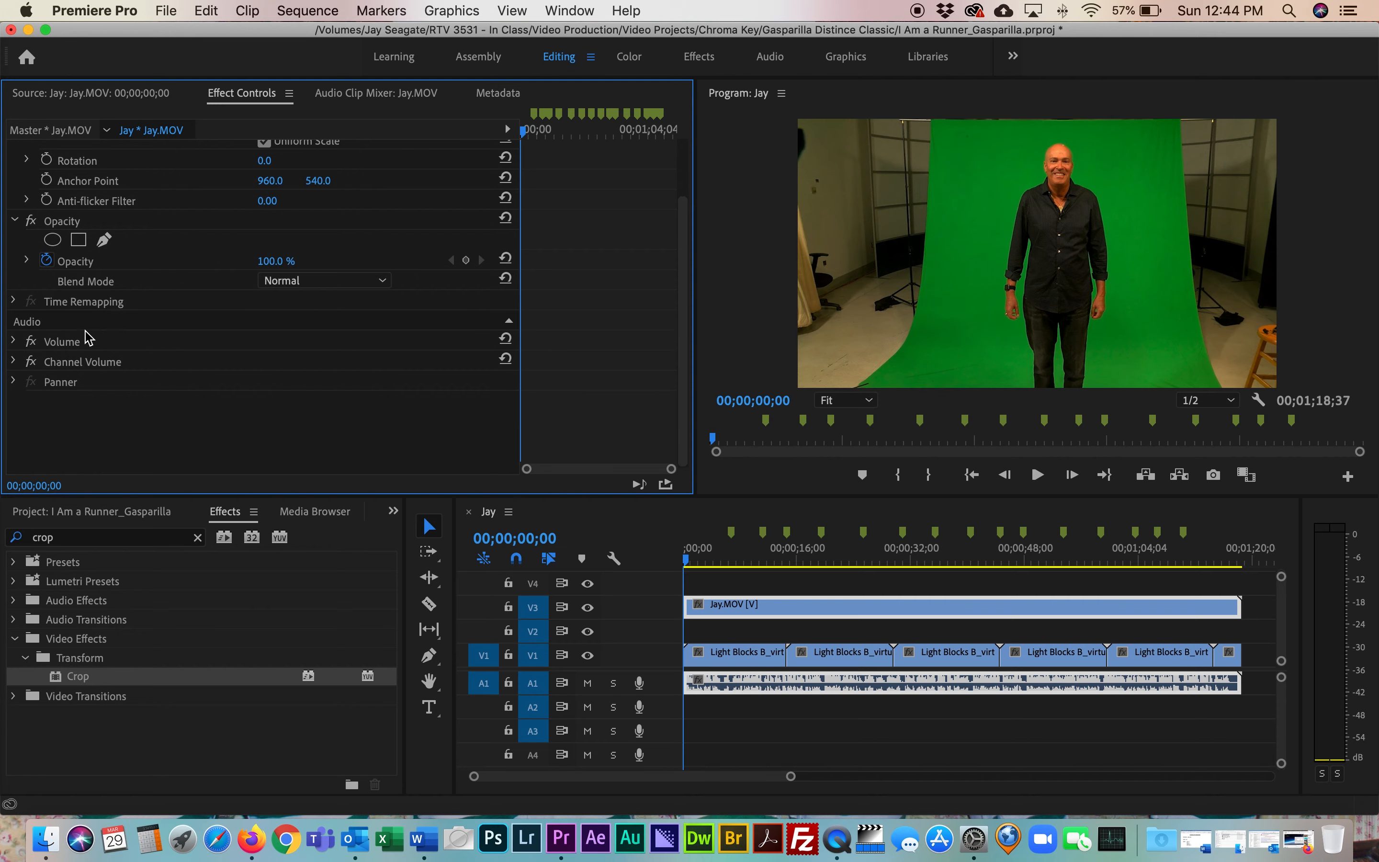
Add an elliptical opacity mask to the Jay.MOV clip and stretch it around the whole presenter, keeping its edges within the green screen
scroll(668, 271, "up", 5)
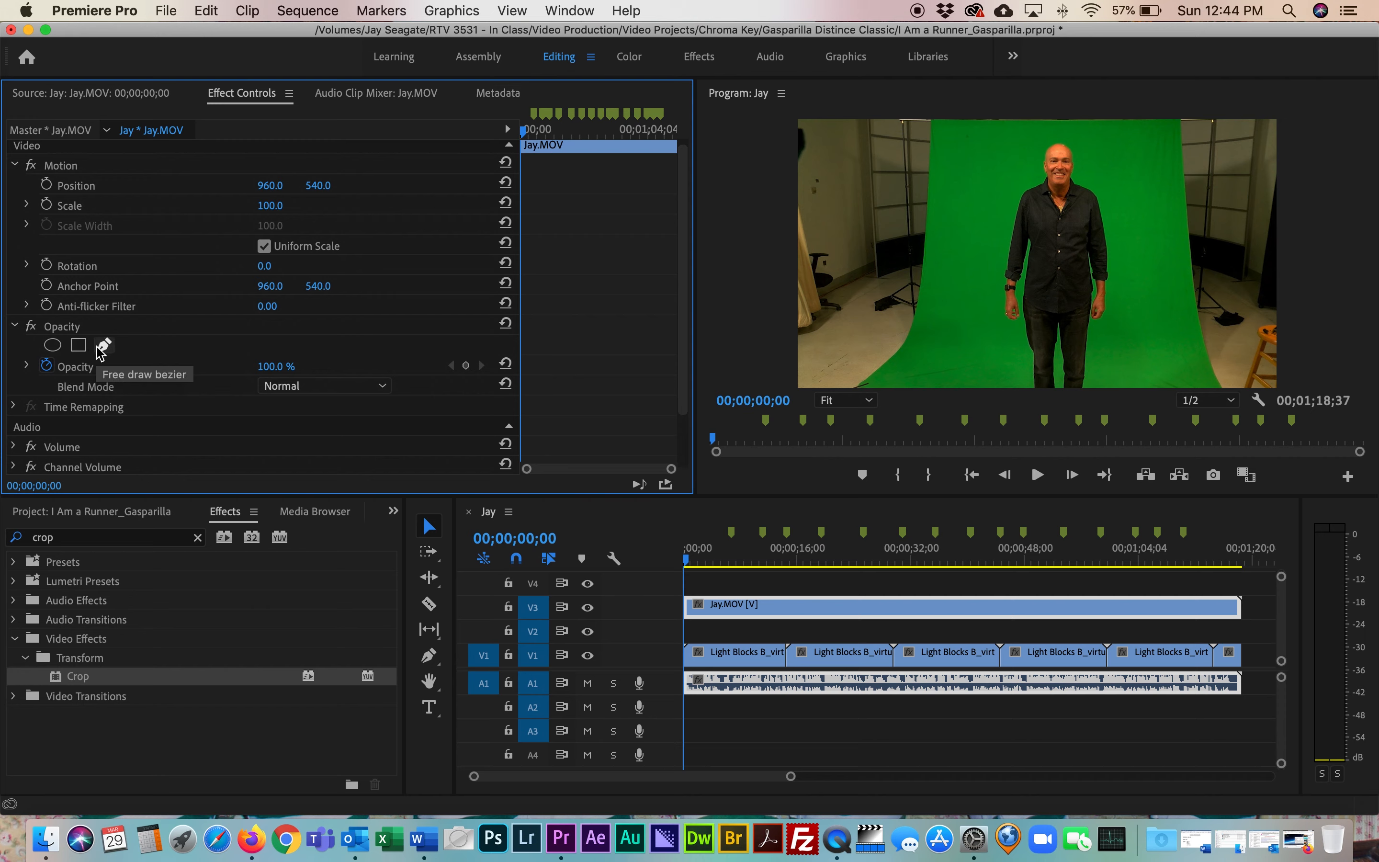
left_click(52, 347)
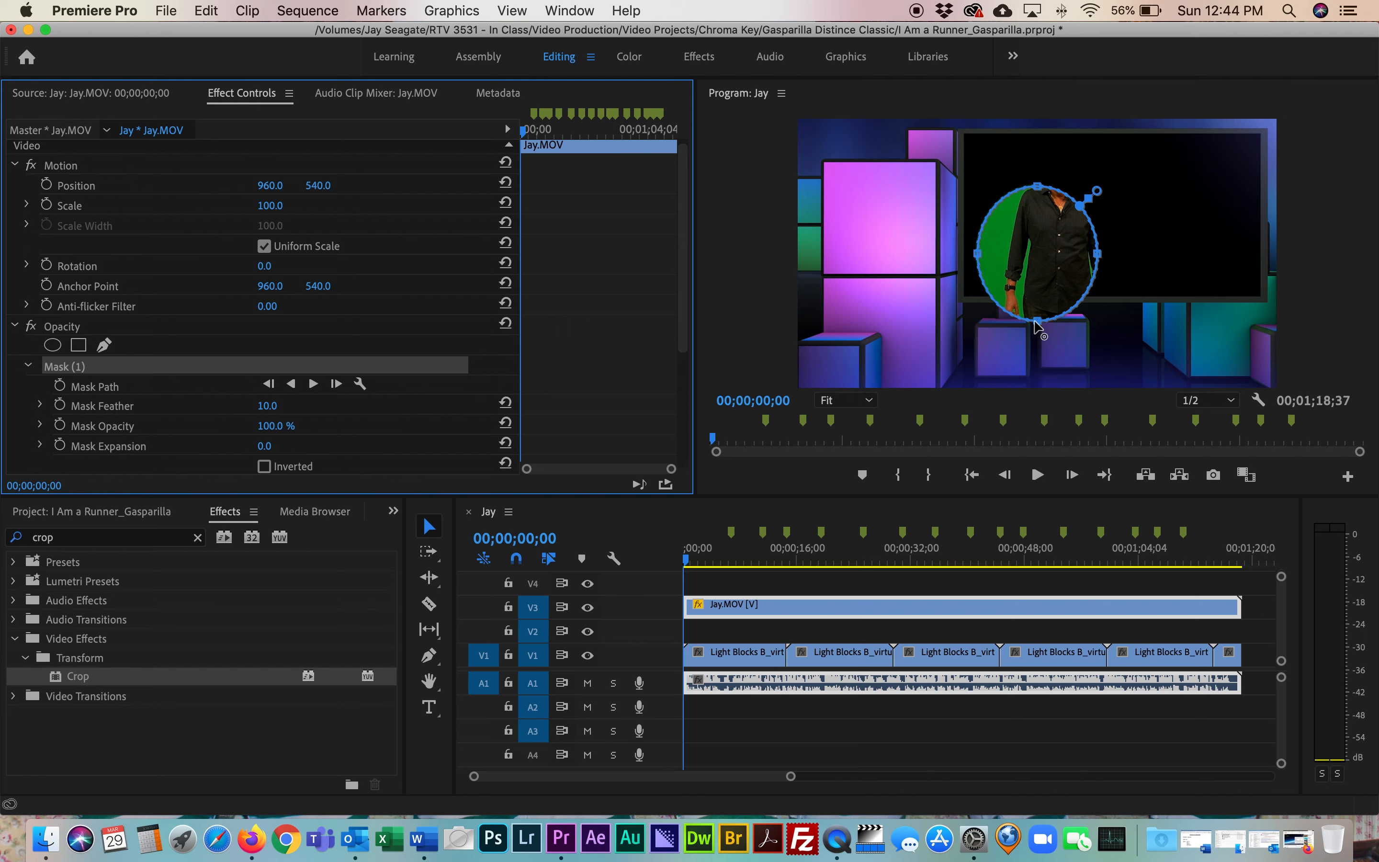
left_click(1055, 348)
left_click_drag(1037, 321, 1099, 415)
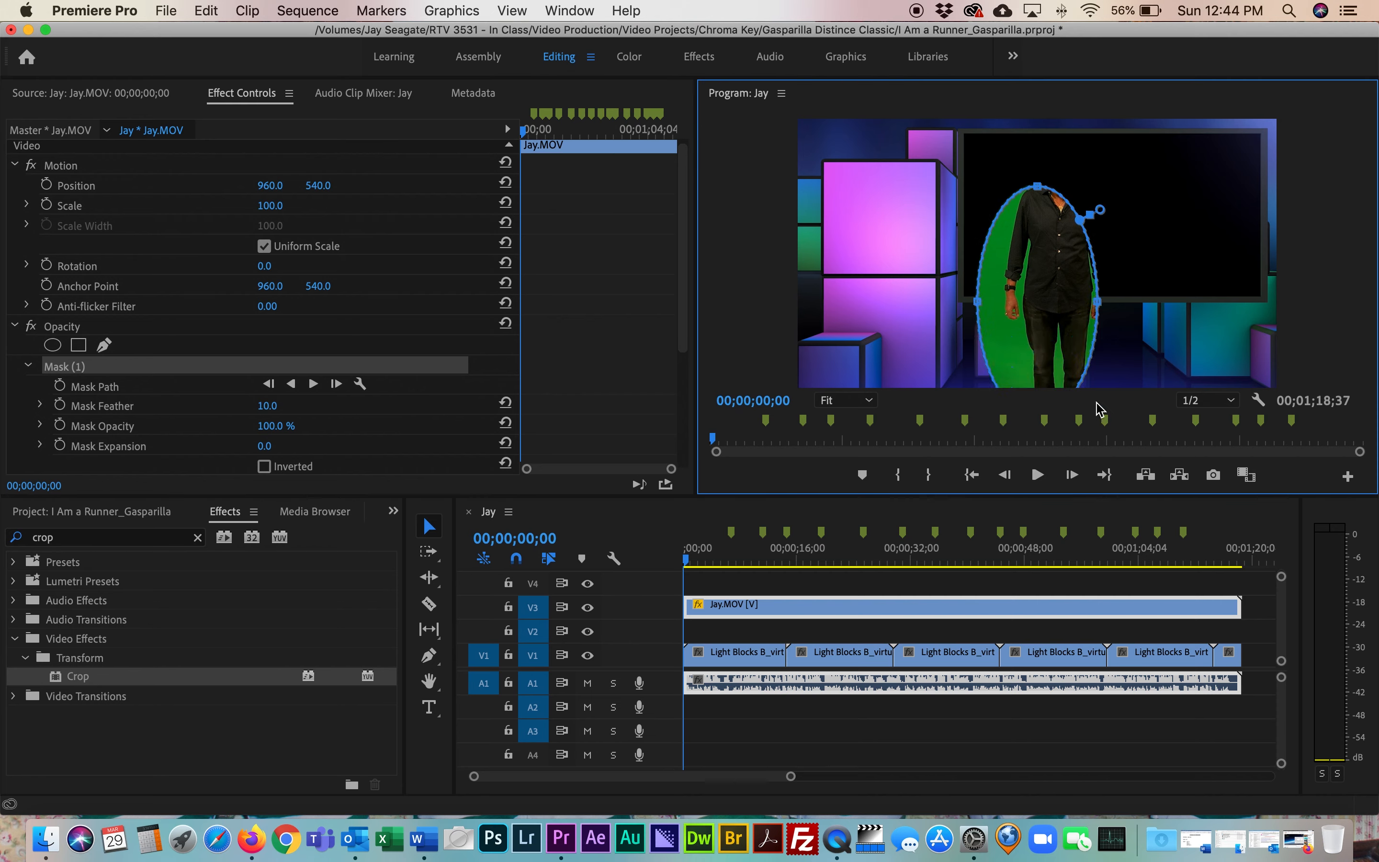
left_click_drag(1095, 302, 1154, 301)
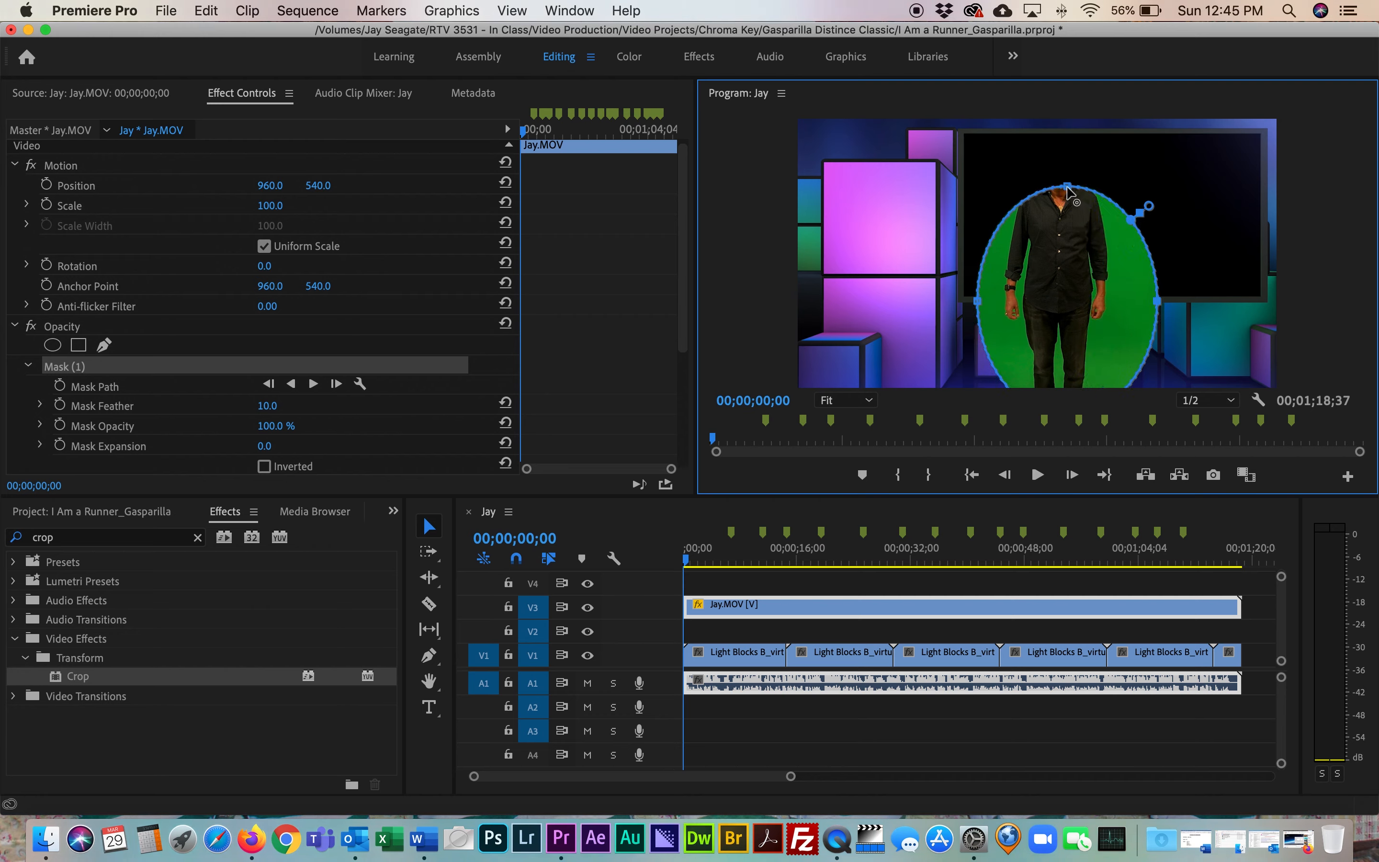
left_click_drag(1068, 188, 1034, 129)
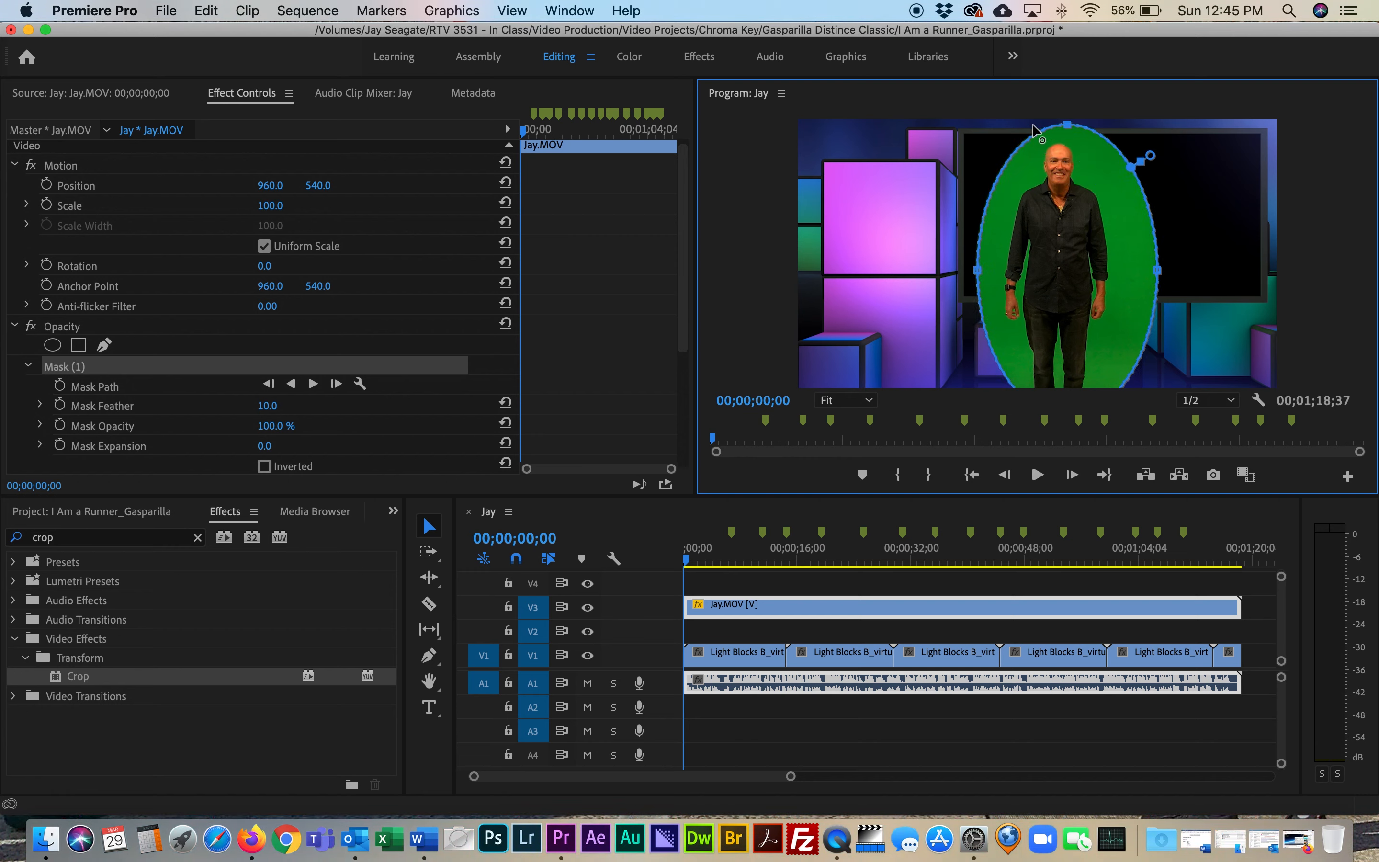
left_click_drag(974, 269, 951, 269)
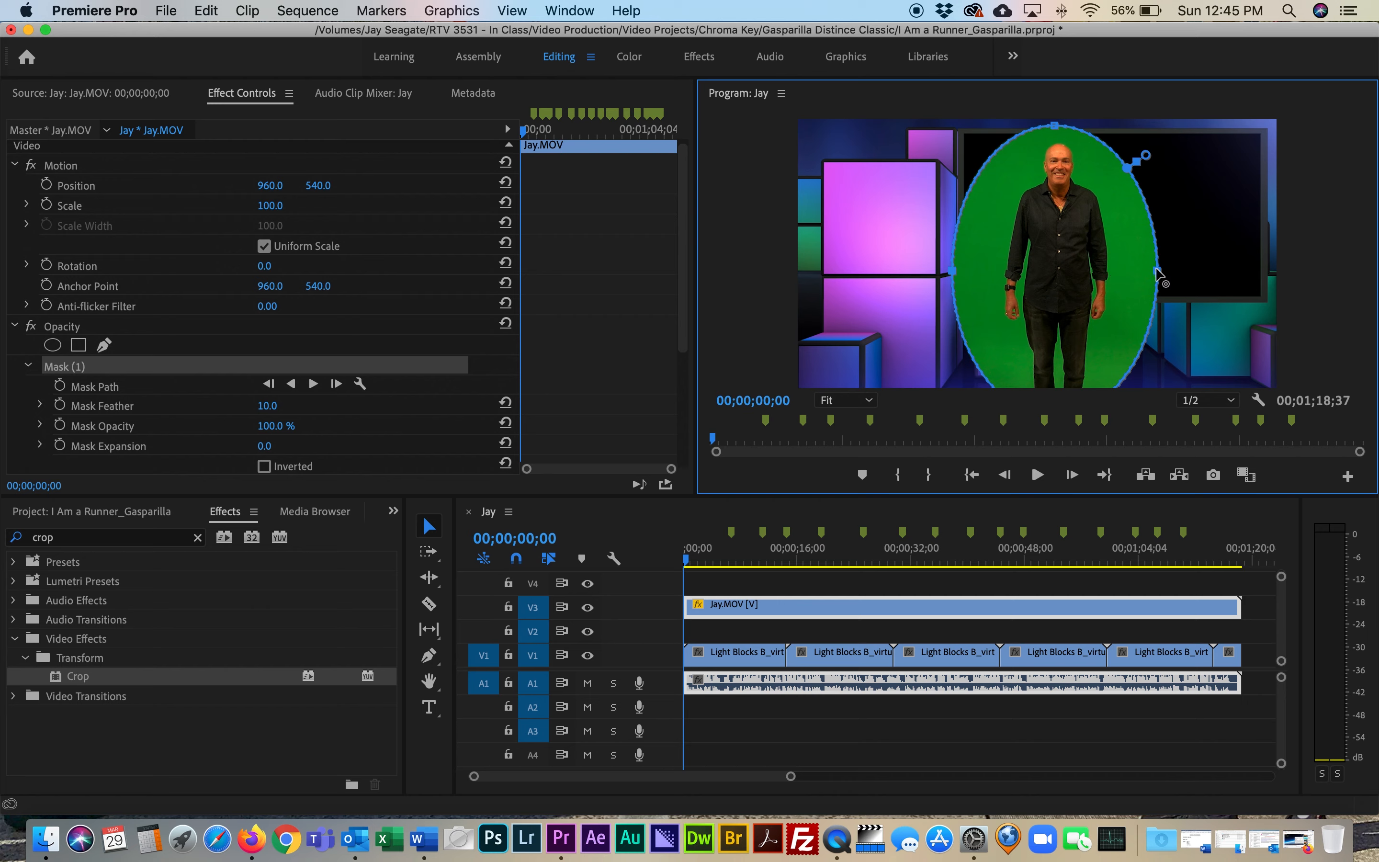
mouse_move(1157, 270)
left_mouse_down()
mouse_move(1174, 271)
mouse_move(1144, 270)
mouse_move(1163, 270)
left_mouse_up()
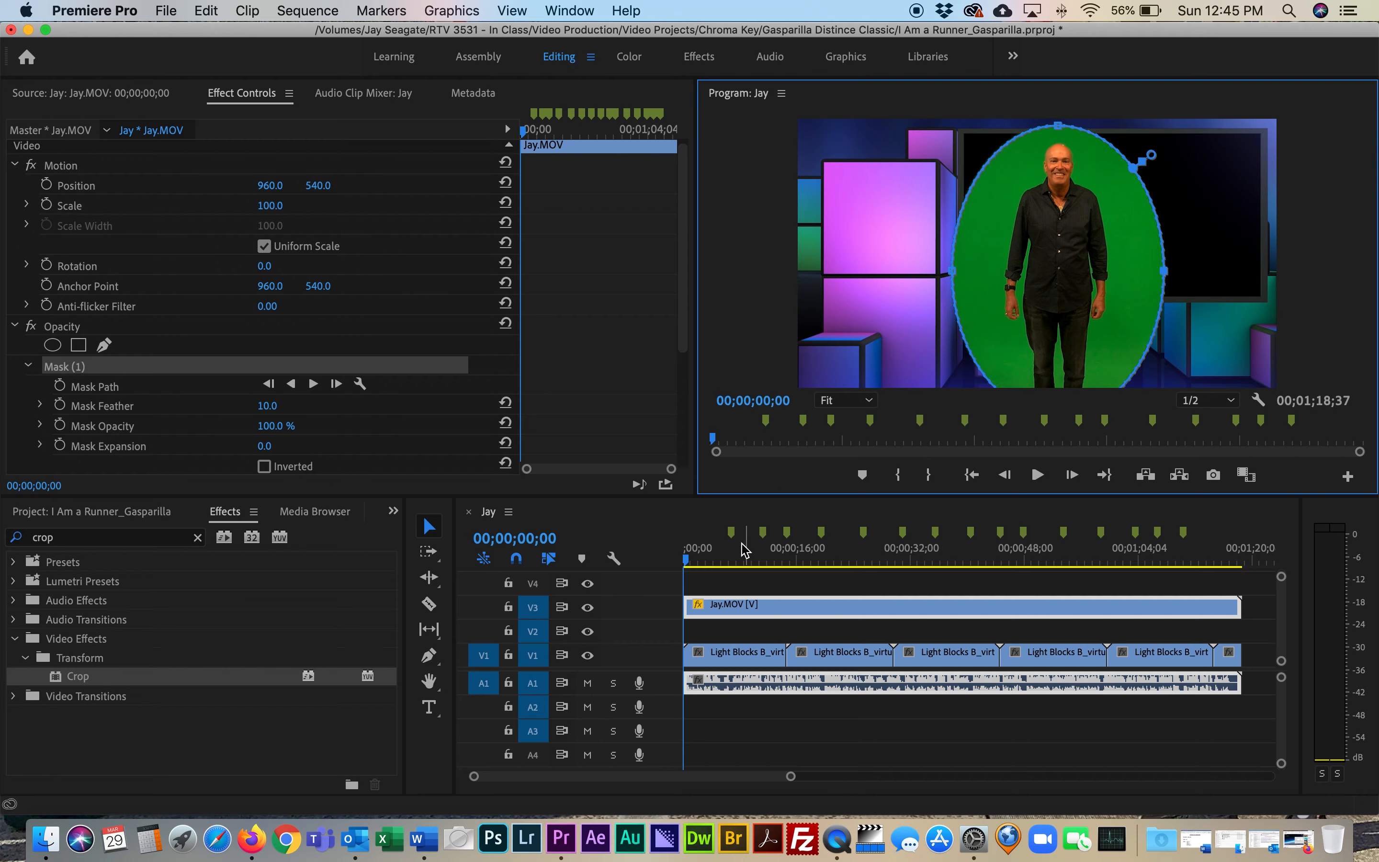
left_click_drag(690, 565, 668, 591)
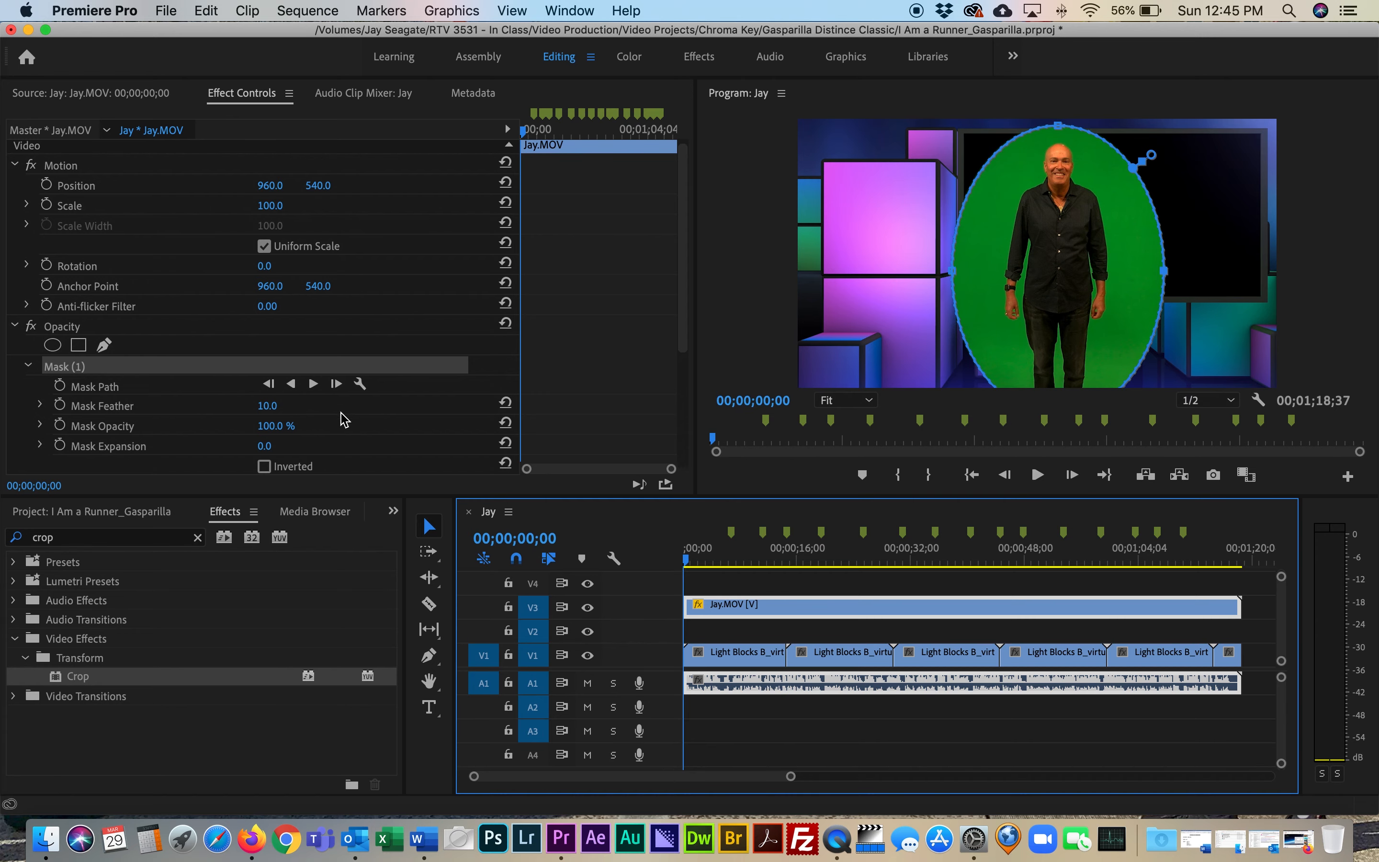
Find the Ultra Key video effect and apply it to the Jay.MOV clip on V3
left_click(720, 636)
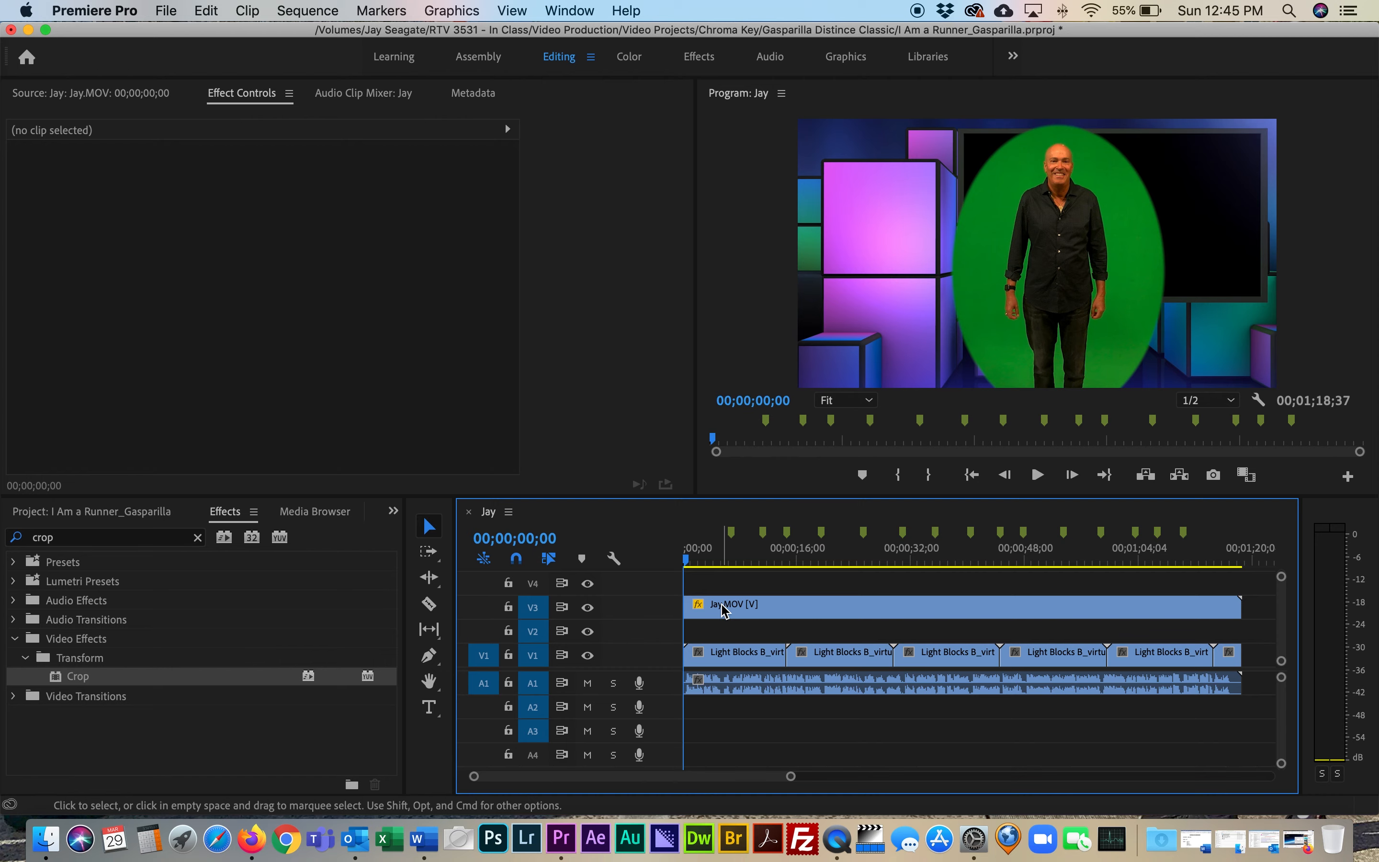
double_click(724, 610)
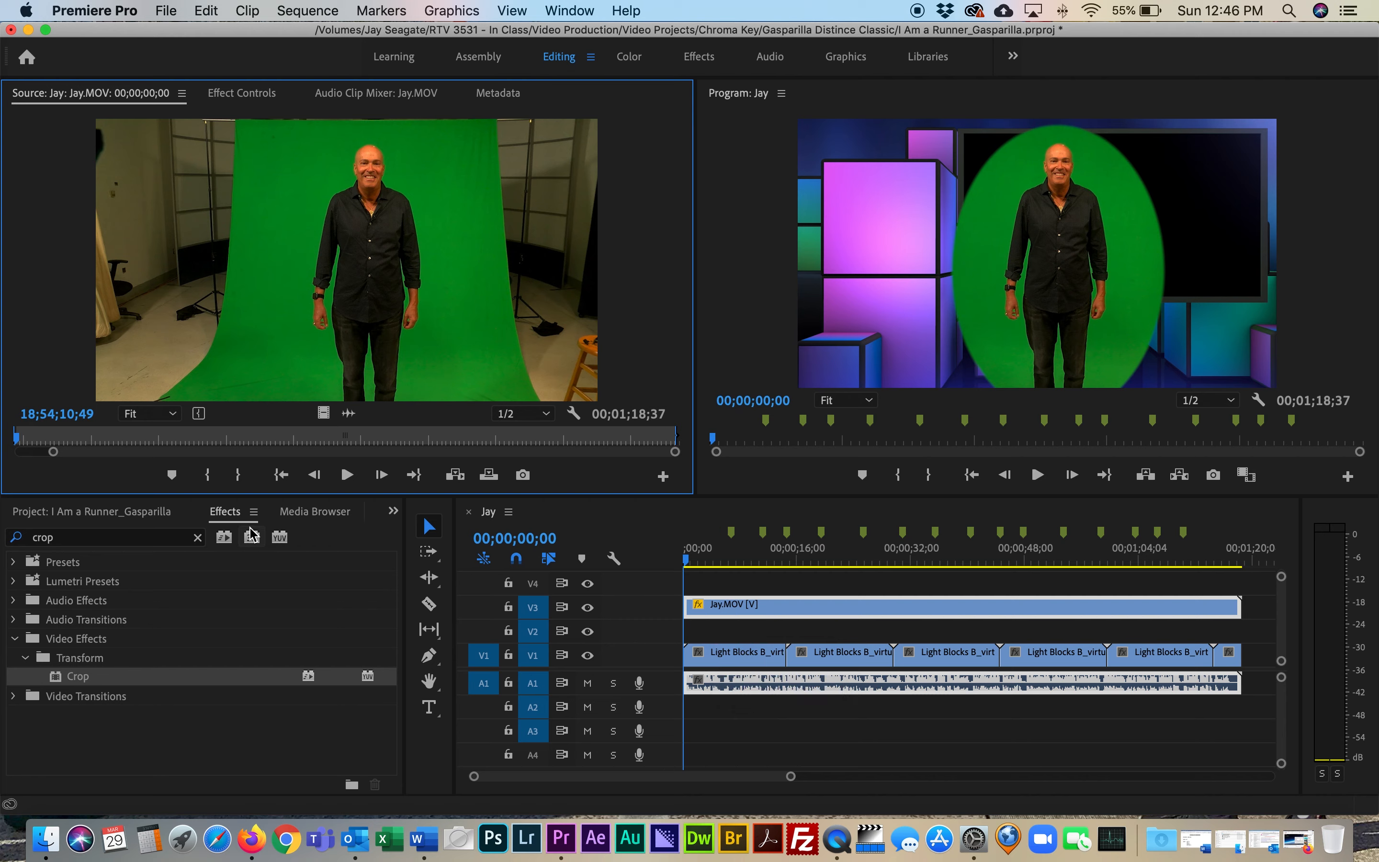
left_click(198, 539)
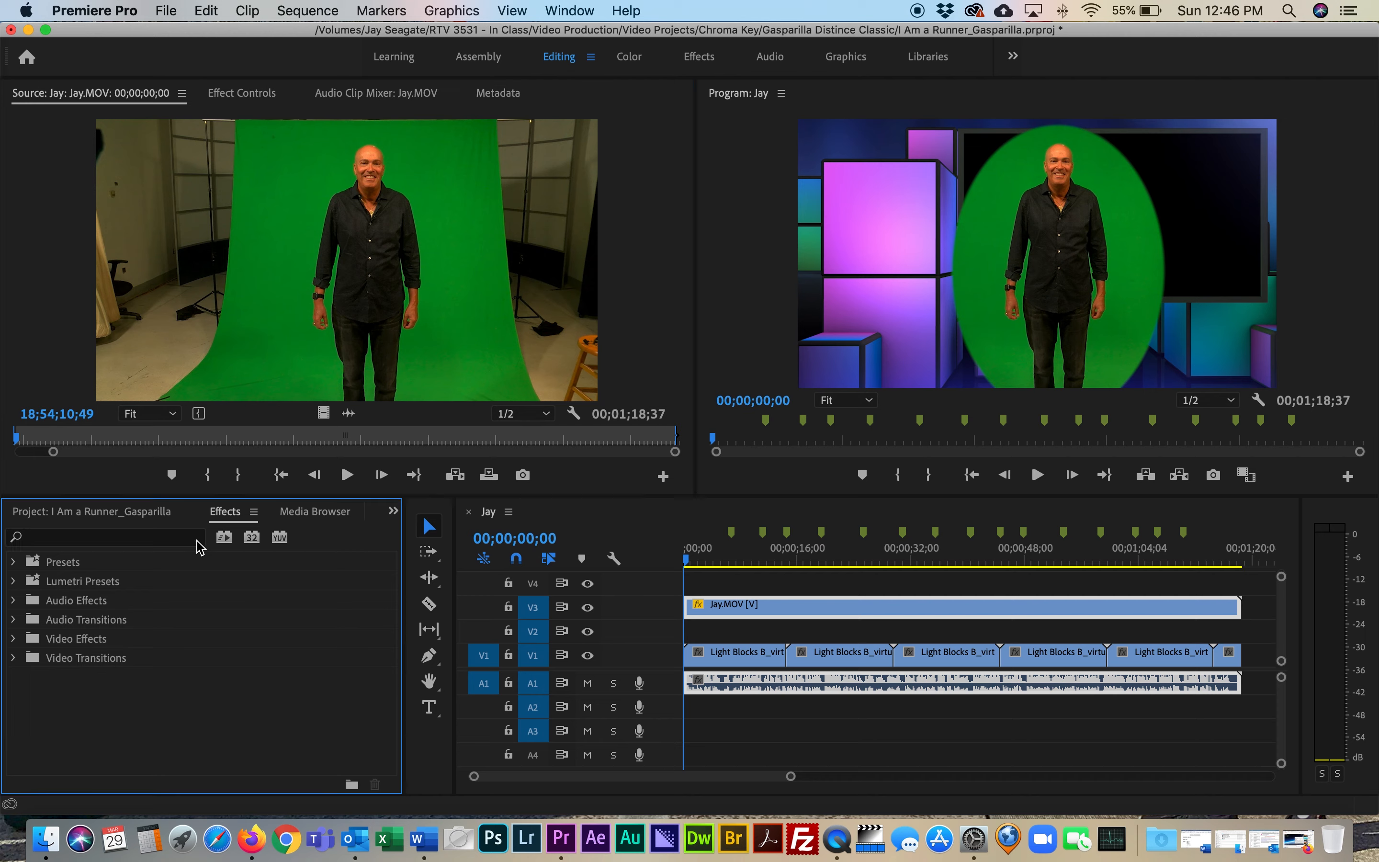
left_click(114, 538)
type("ultra")
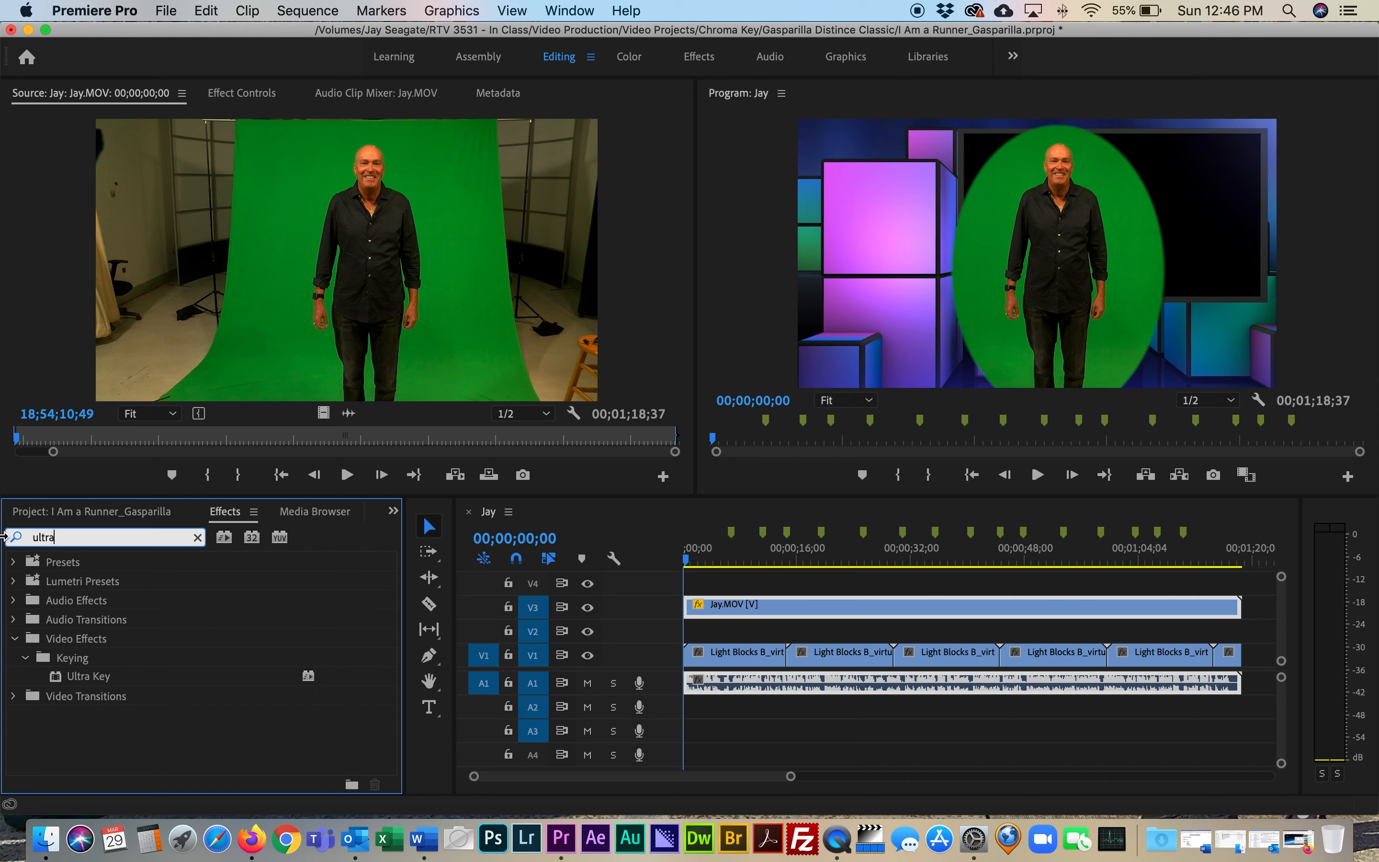
left_click(66, 679)
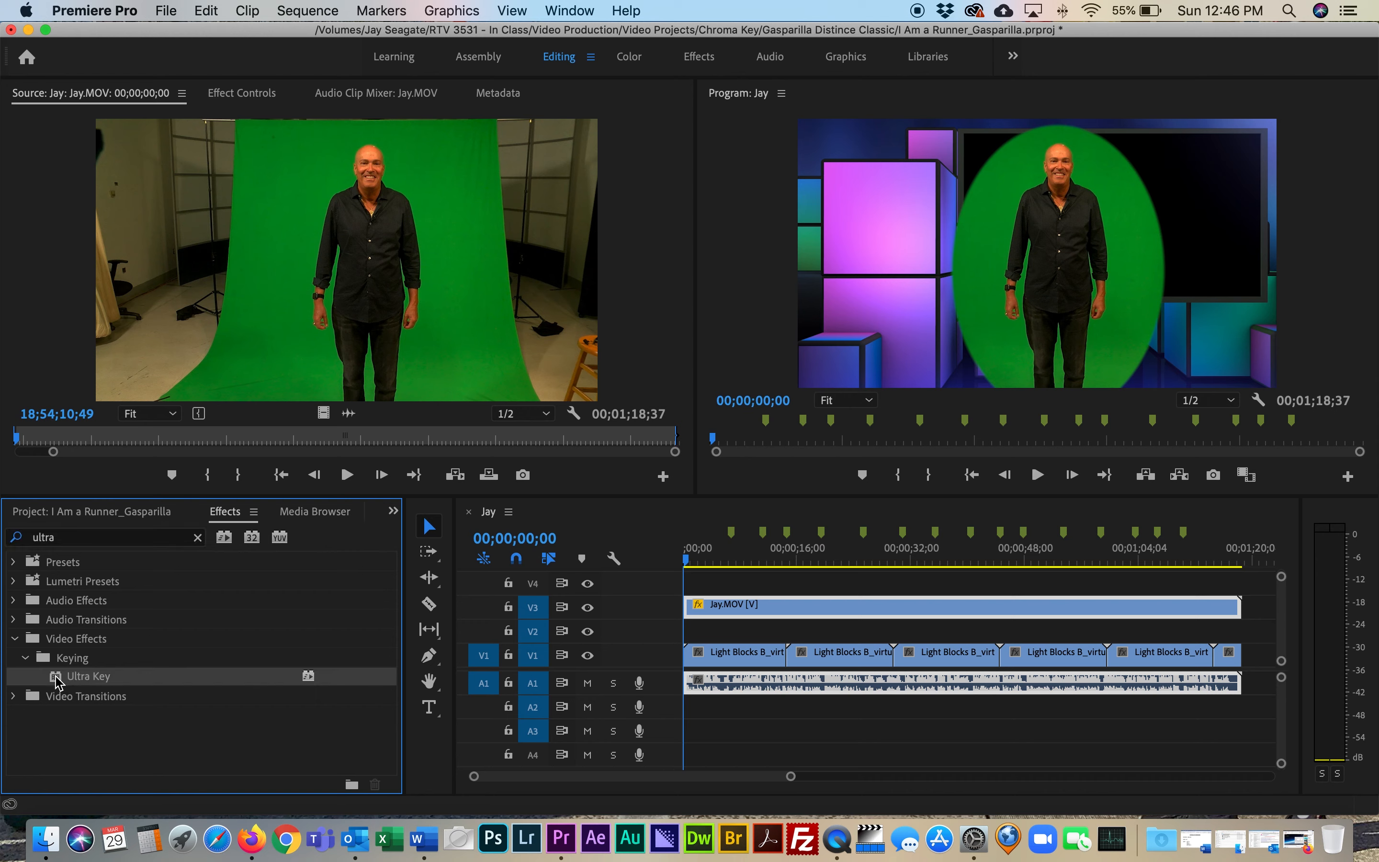
left_click_drag(54, 683, 732, 620)
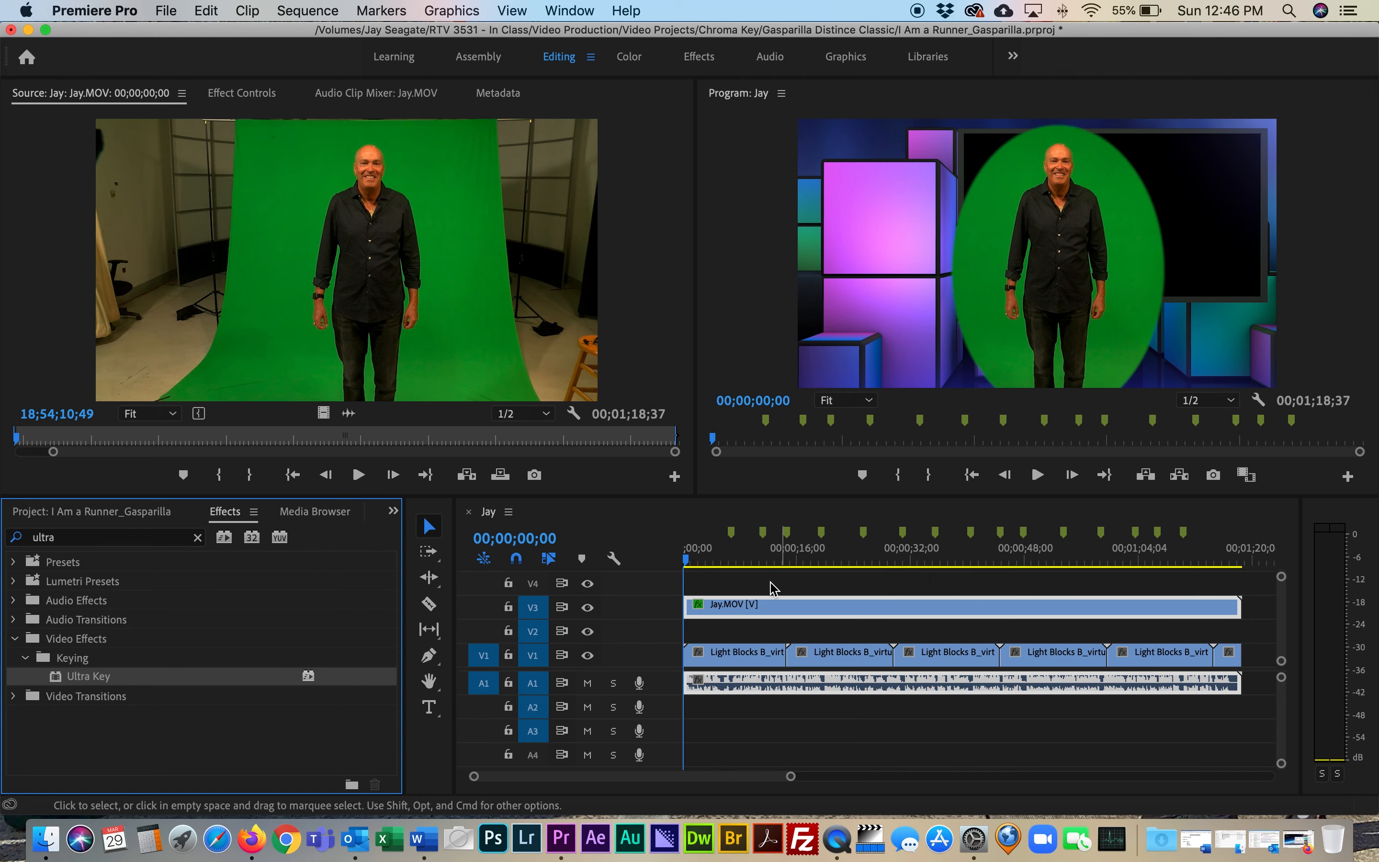
Sample the green backdrop beside the presenter as the Ultra Key's Key Color
left_click(233, 97)
left_click_drag(686, 268, 688, 425)
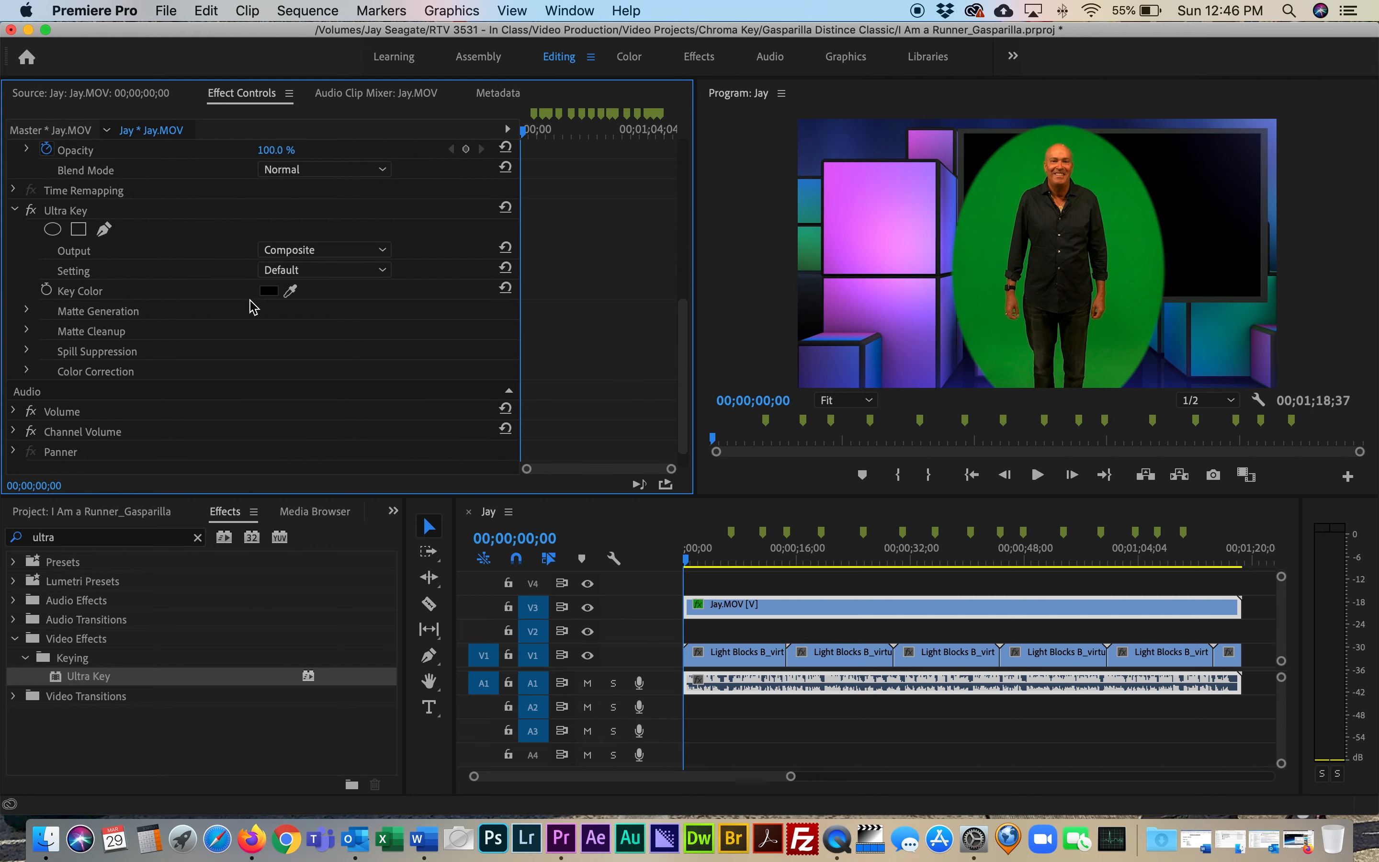
left_click(291, 291)
left_click(1004, 209)
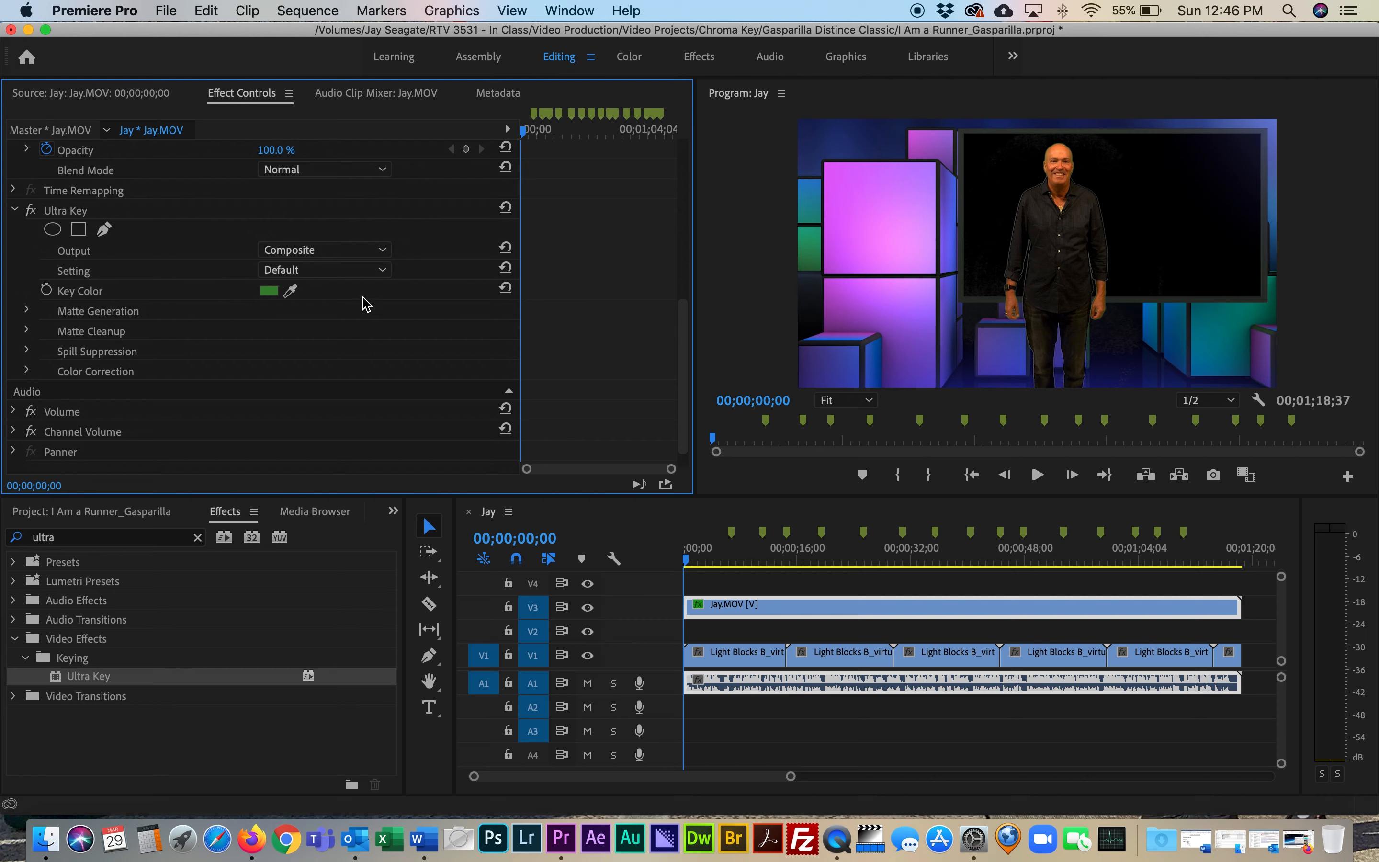
Check the matte with the Ultra Key output set to Alpha Channel, and return the output to Composite
left_click(326, 255)
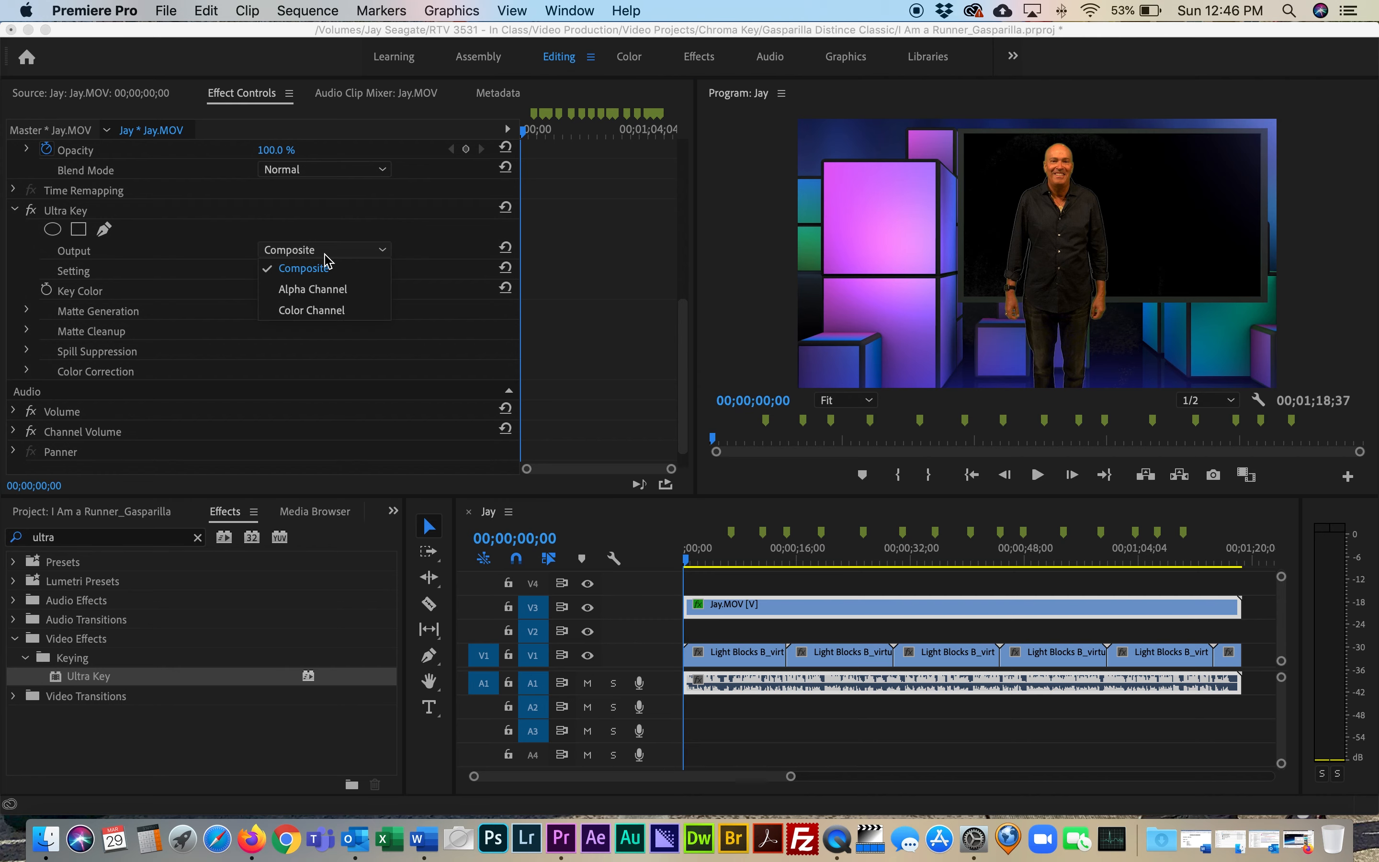
left_click(327, 290)
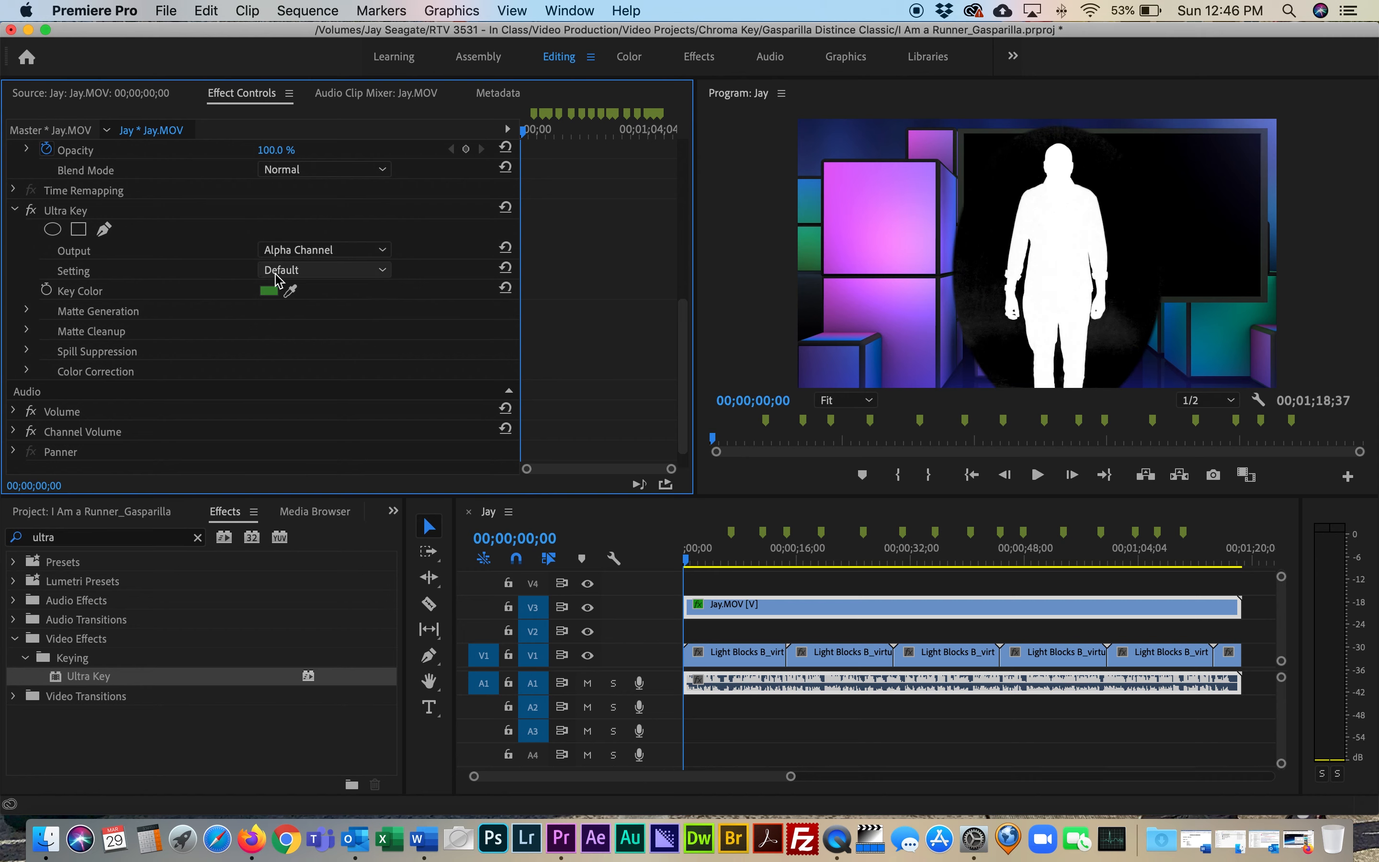
left_click(309, 255)
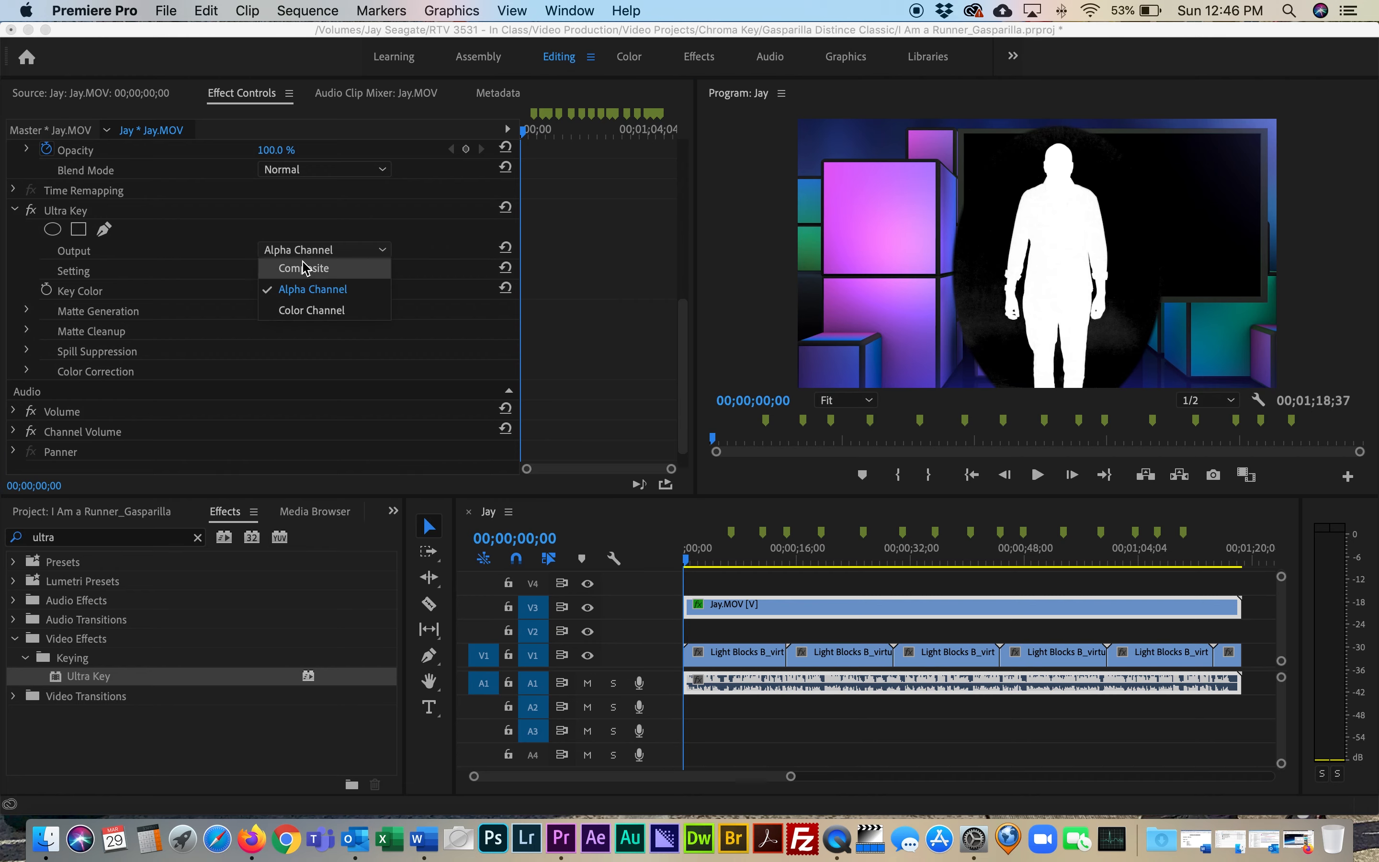
left_click(305, 273)
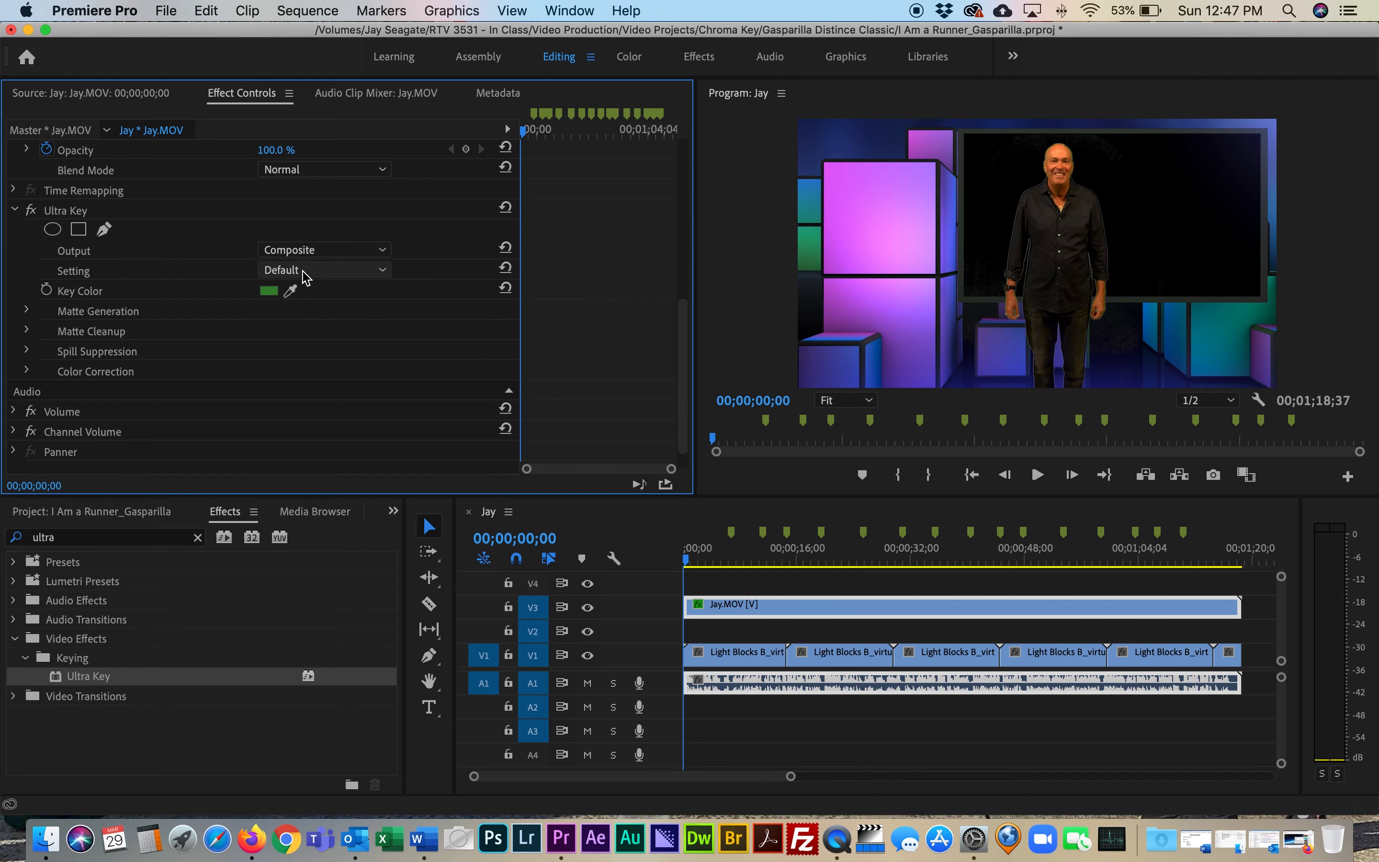
Try the Aggressive setting for the Ultra Key and examine the keyed image in the enlarged Program monitor against the Default setting
left_click(306, 278)
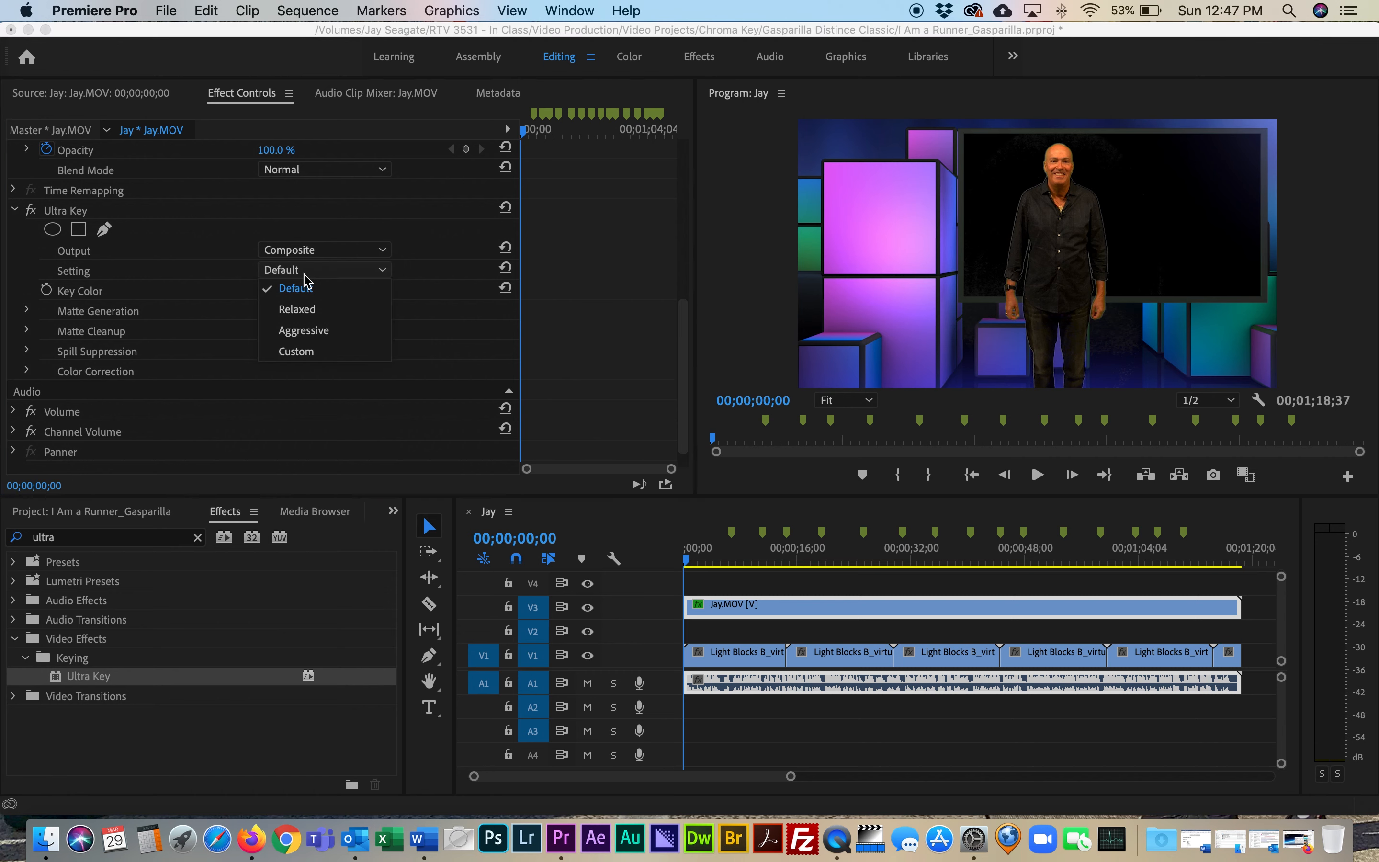
left_click(296, 336)
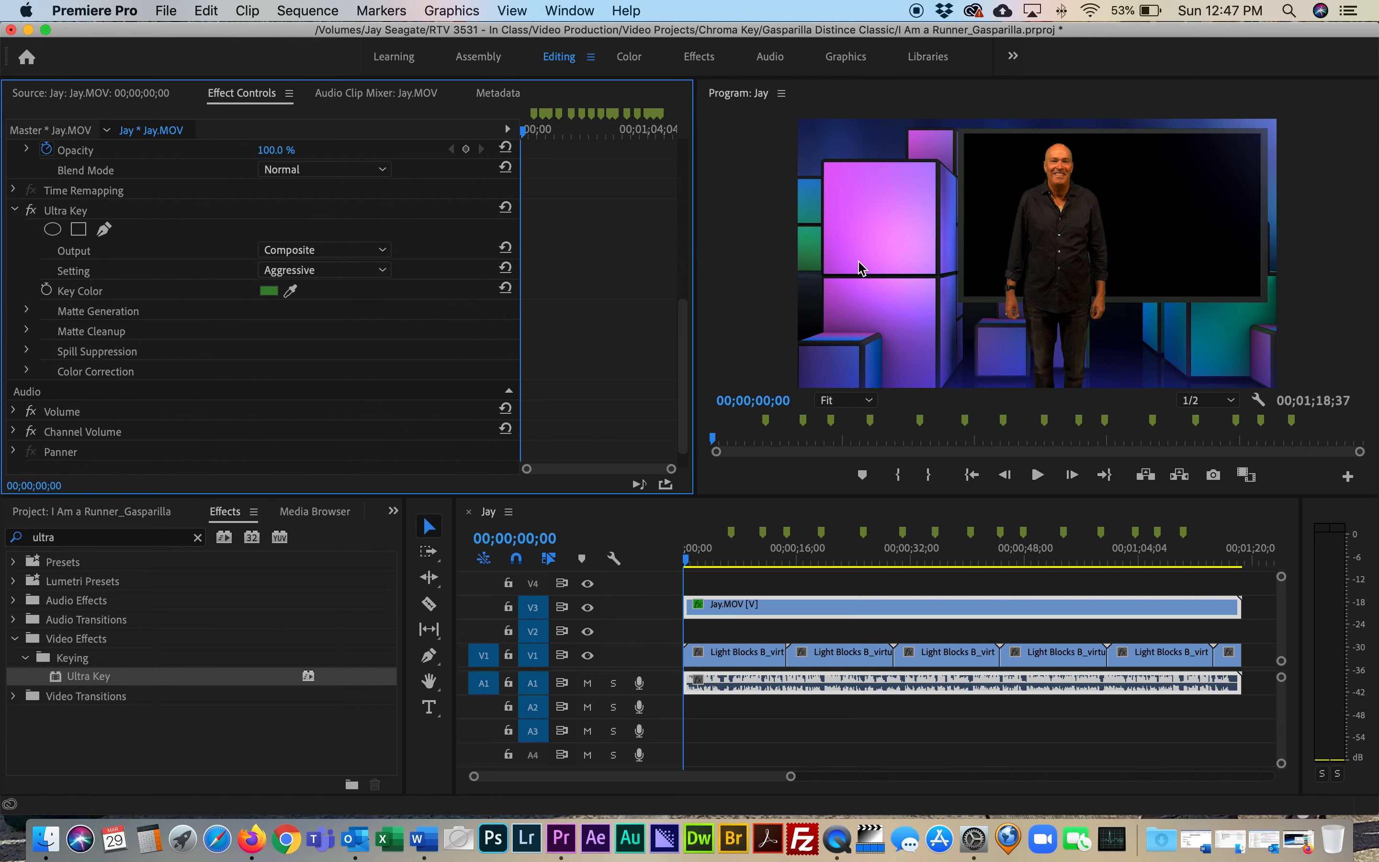
left_click(889, 250)
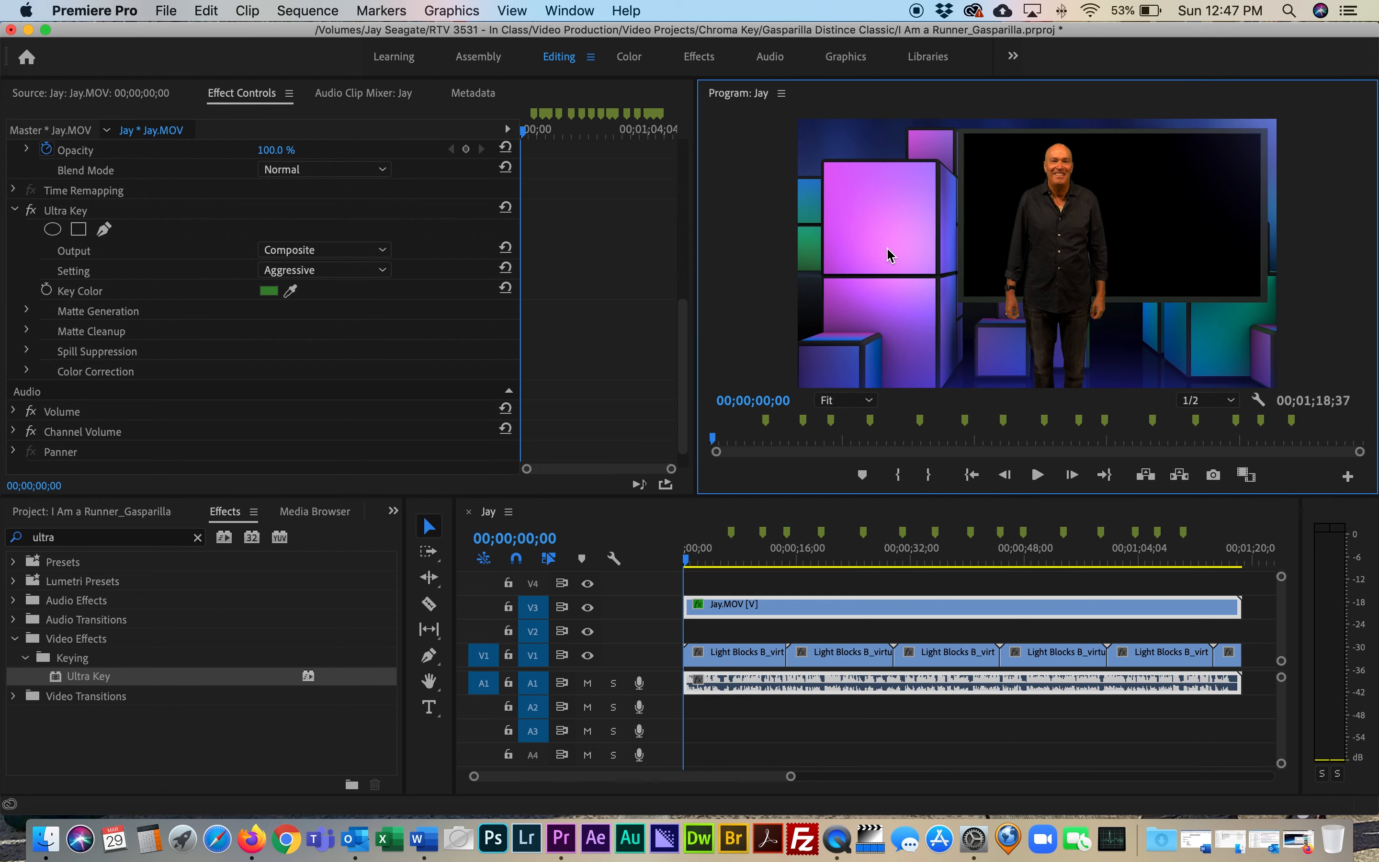
key("grave")
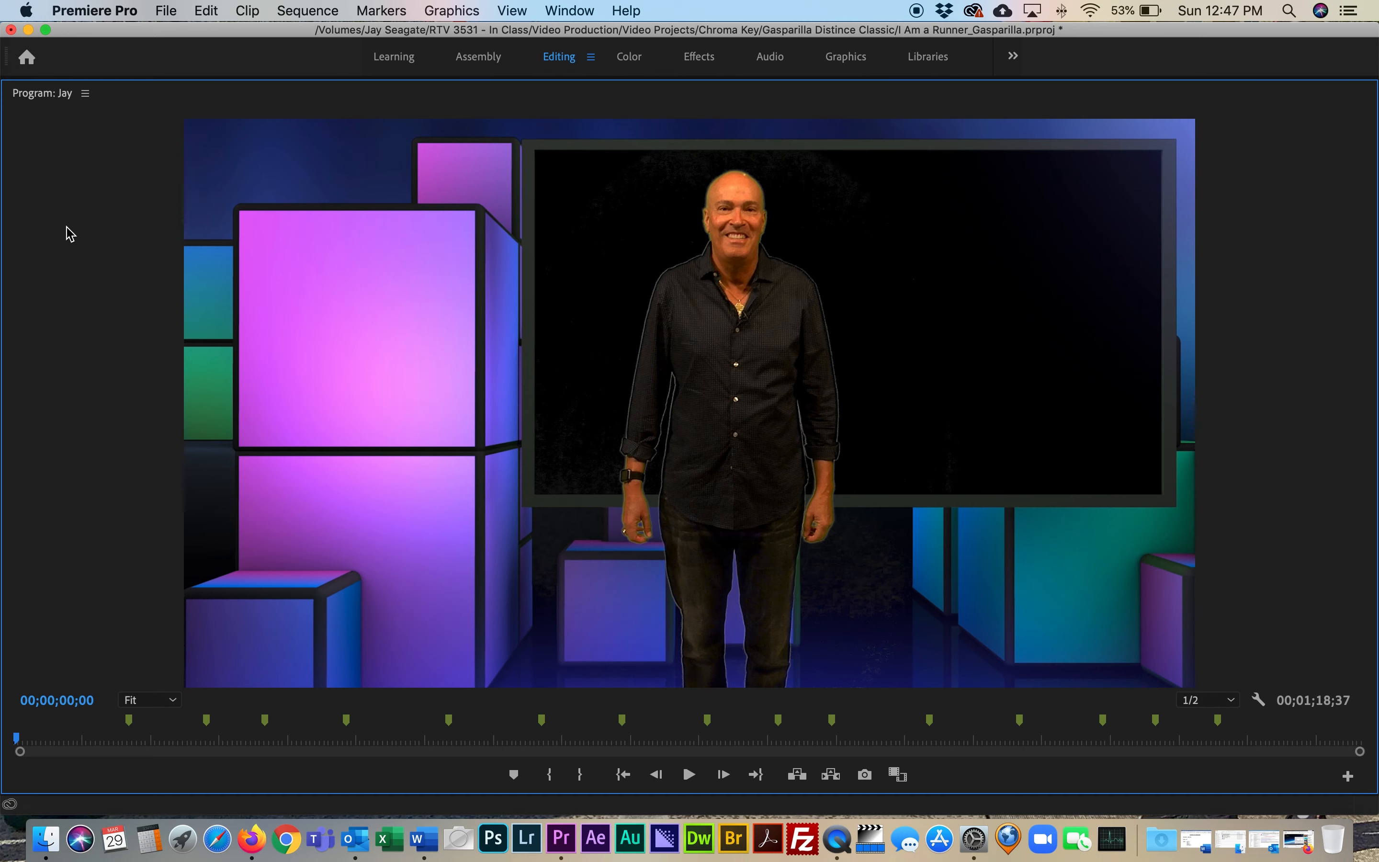
key("grave")
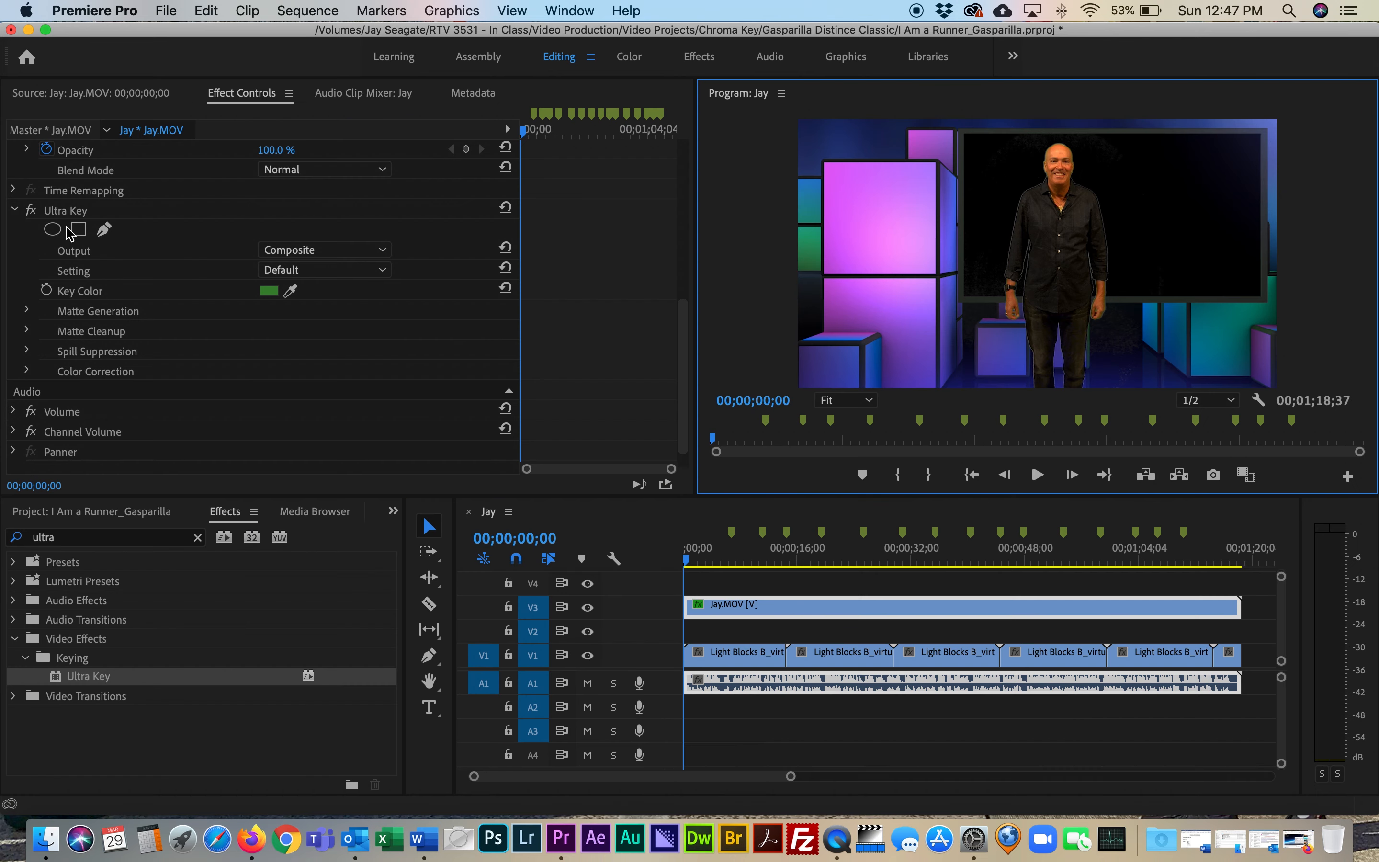
Set the Ultra Key setting to Aggressive with Composite output, and inspect the key in the enlarged Program monitor
left_click(303, 251)
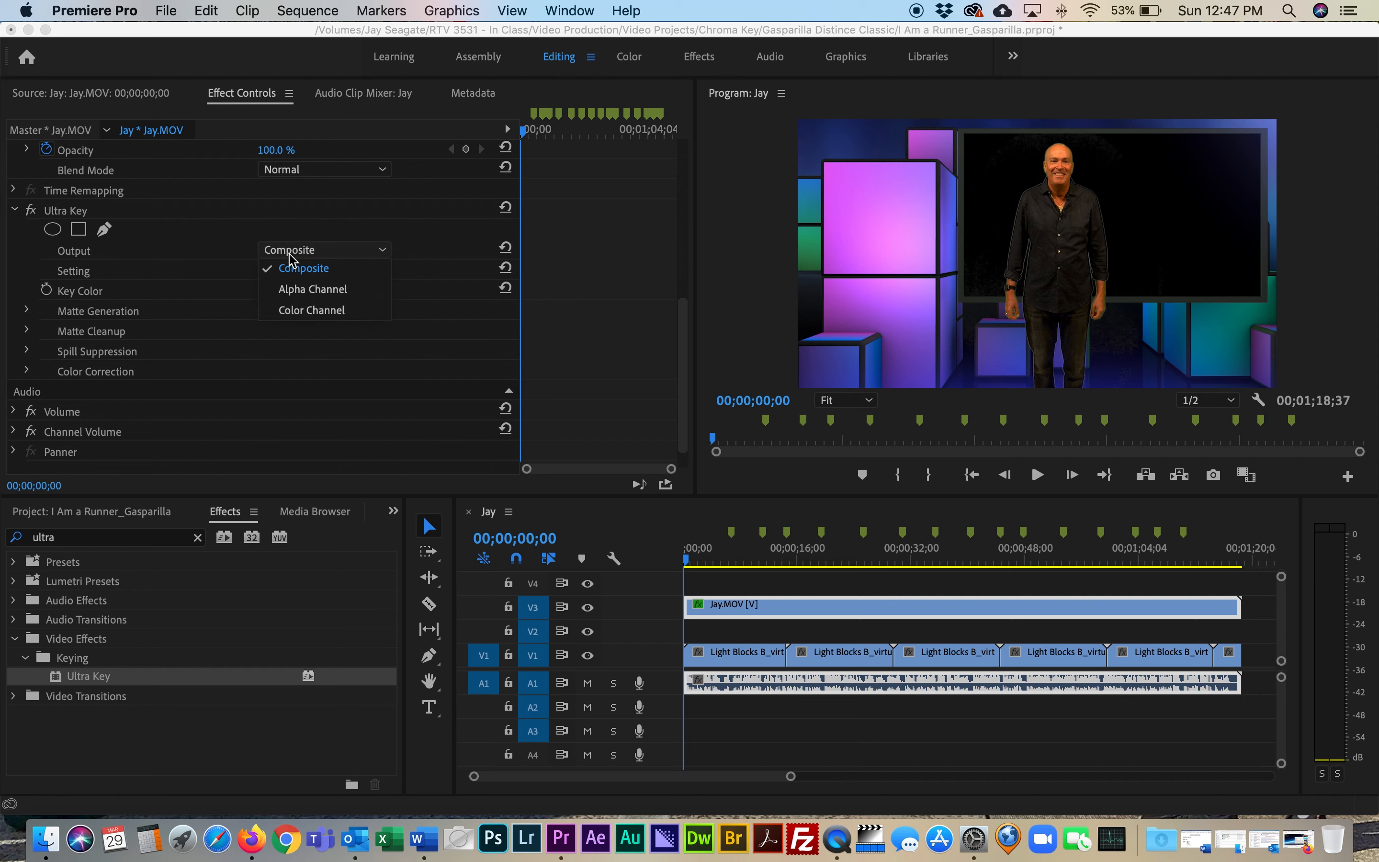
left_click(295, 276)
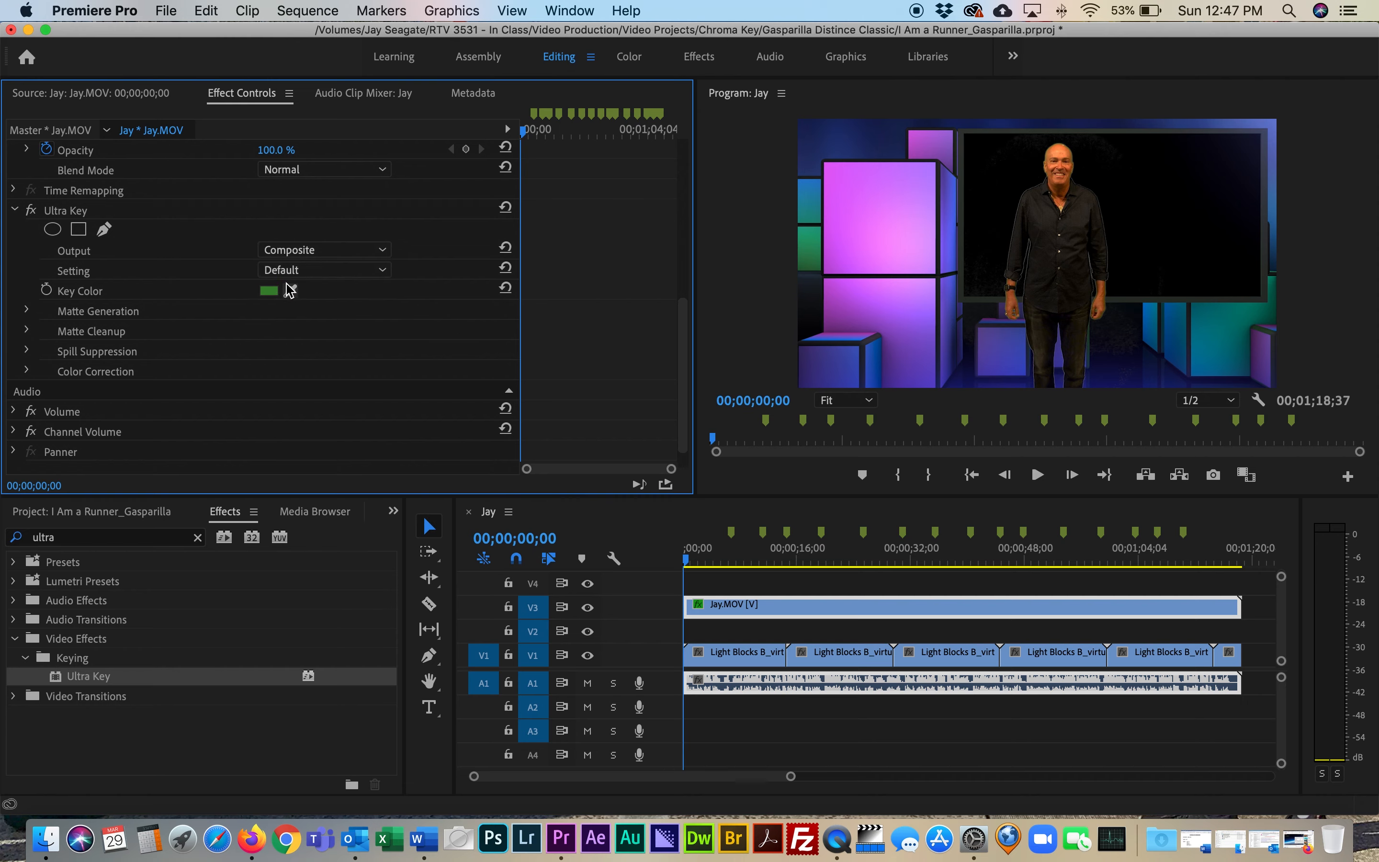
left_click(292, 270)
left_click(287, 336)
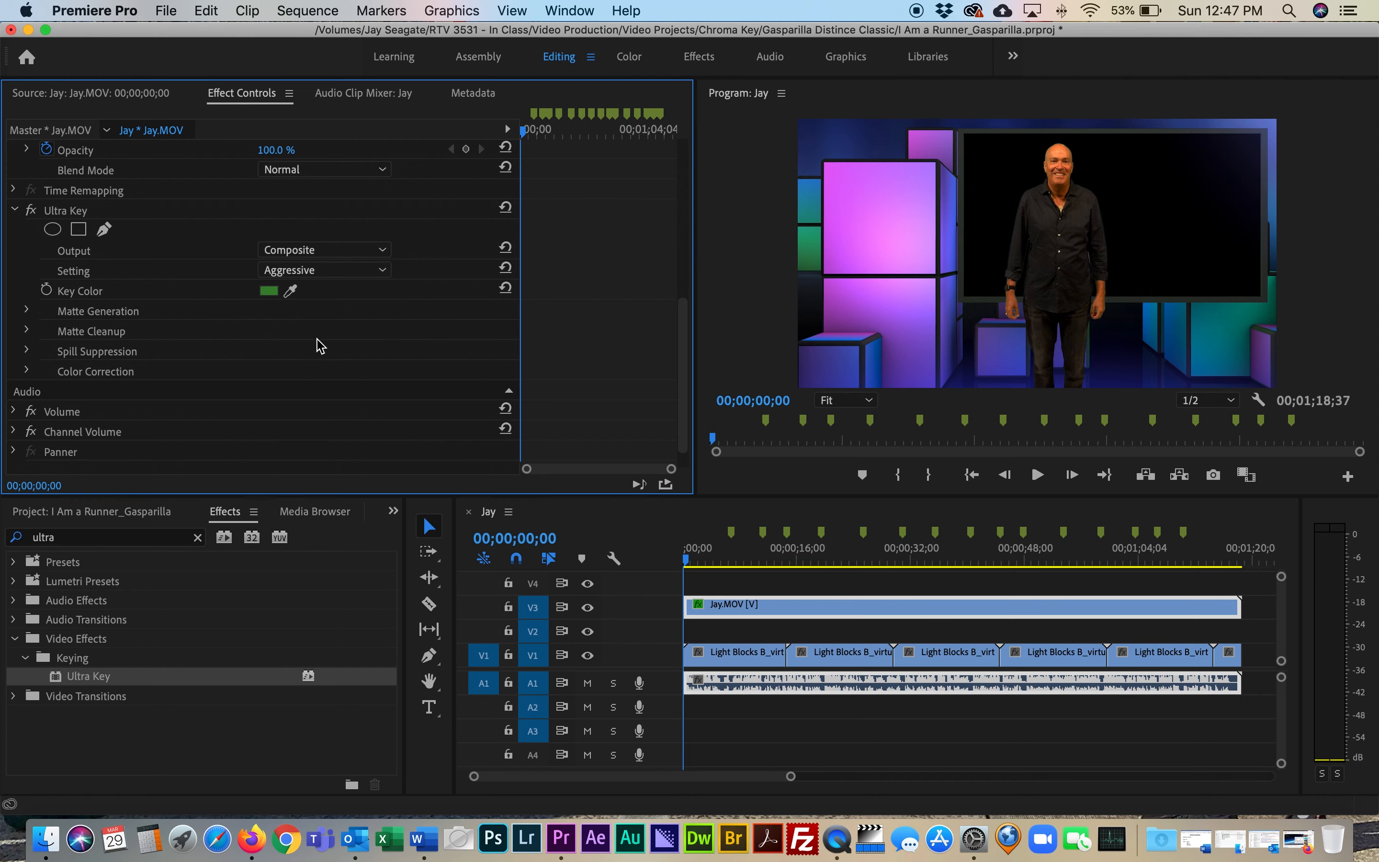
left_click(960, 303)
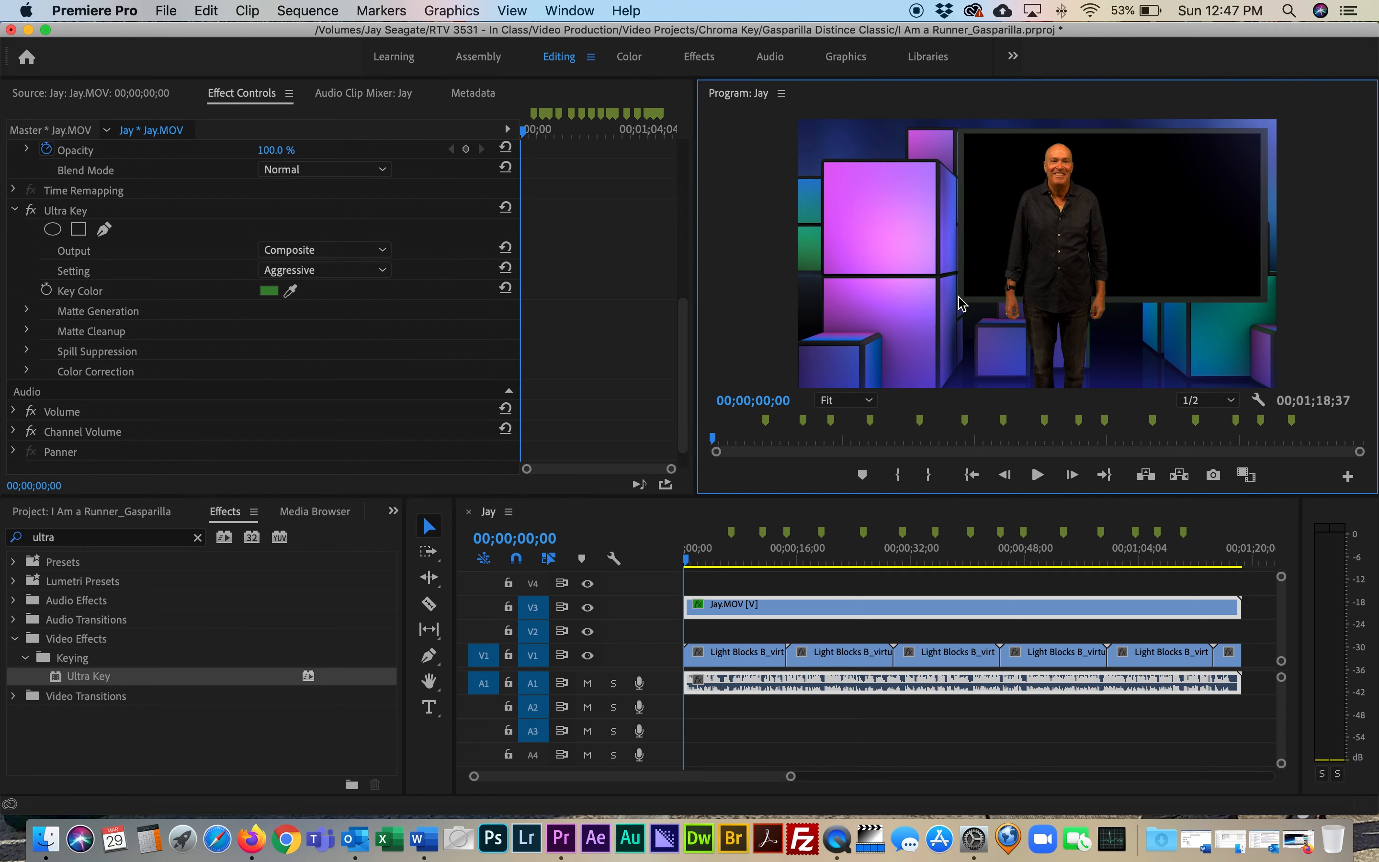
key("grave")
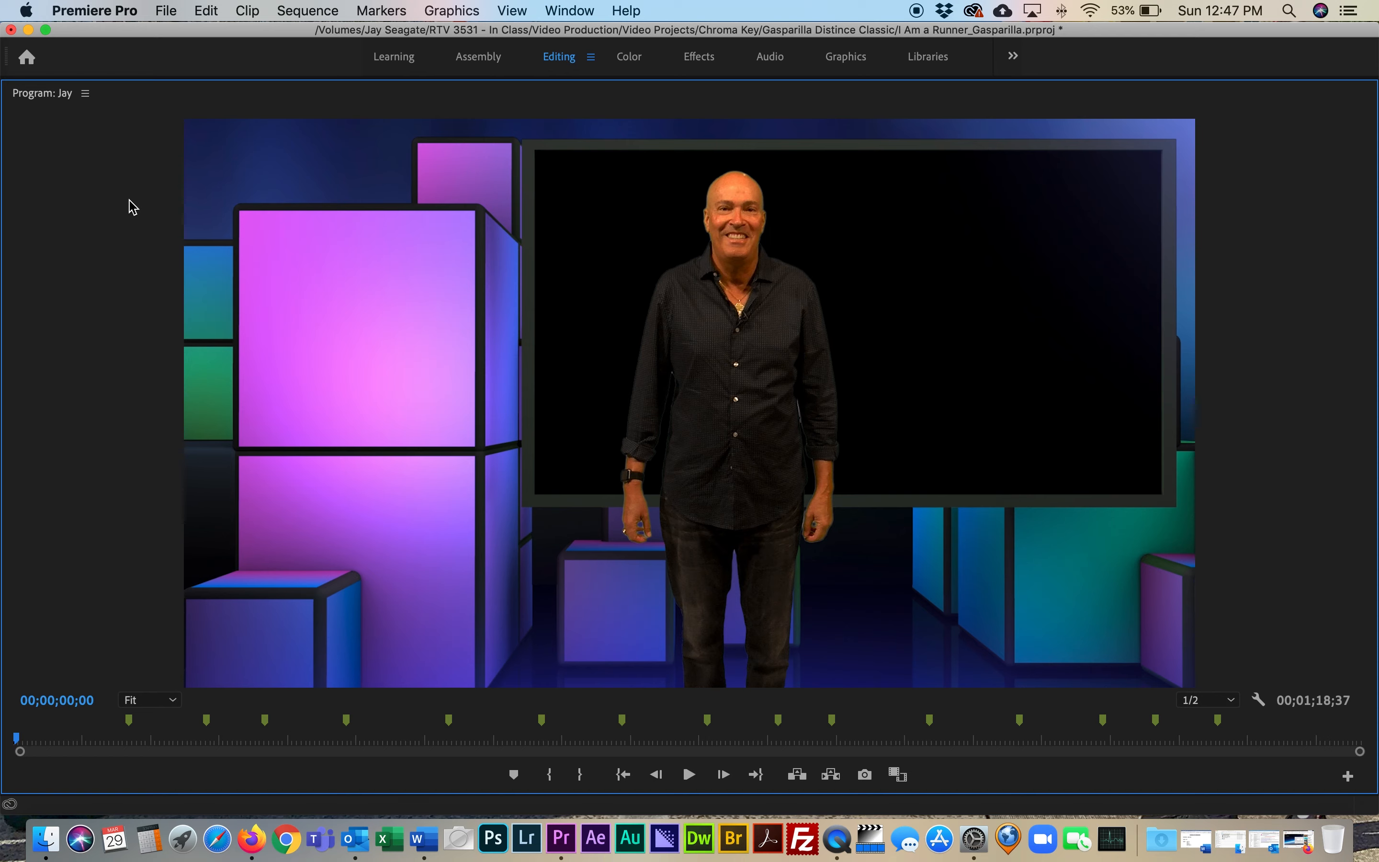
key("grave")
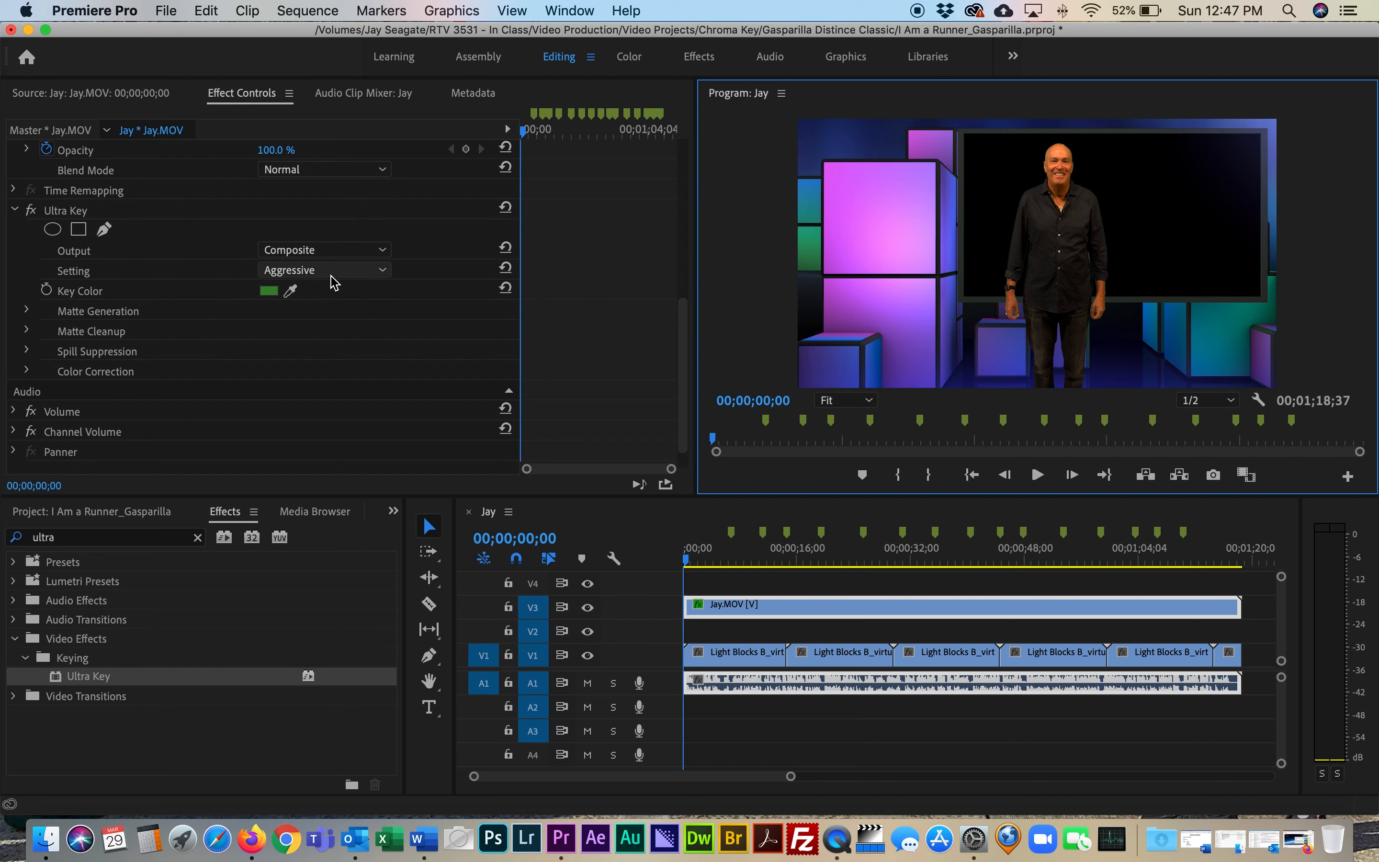
Move the presenter beside the virtual set's screen by setting the Jay.MOV clip's horizontal Position to 353.0
left_click_drag(684, 335, 662, 170)
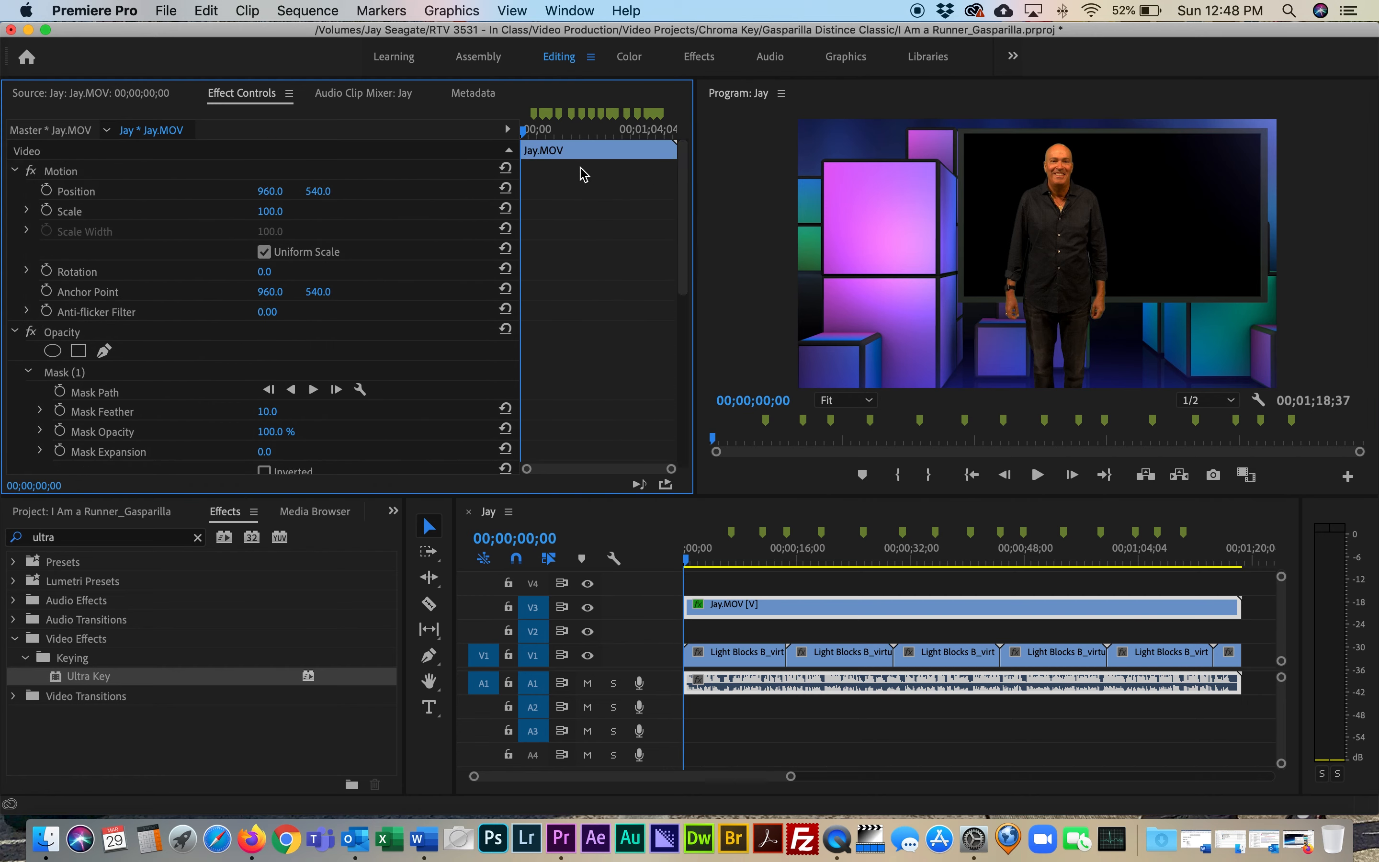
left_click_drag(269, 197, 41, 198)
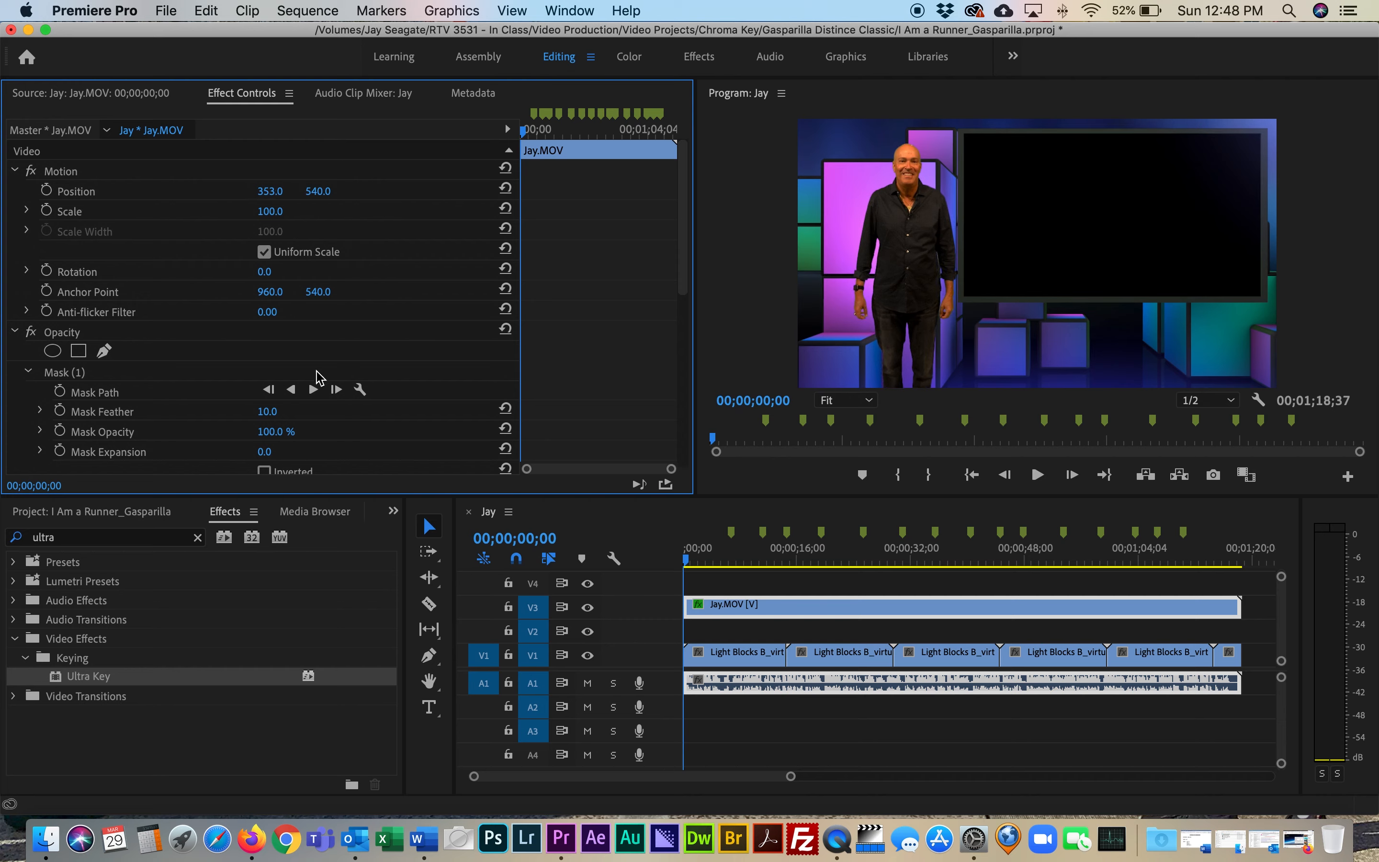
Show the Ultra Key output as Alpha Channel and try a Matte Generation Pedestal of 0
scroll(679, 265, "down", 5)
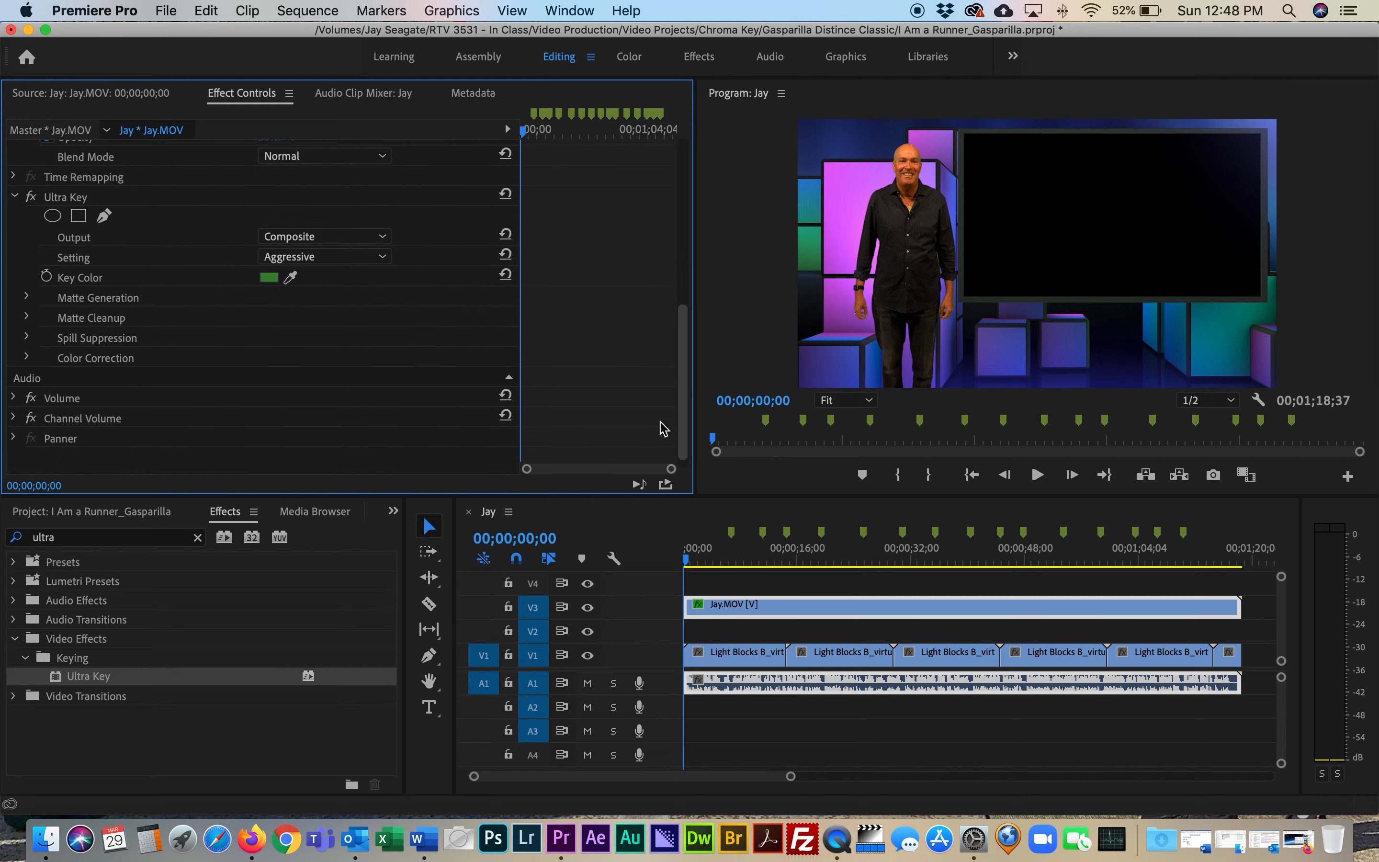
left_click(300, 238)
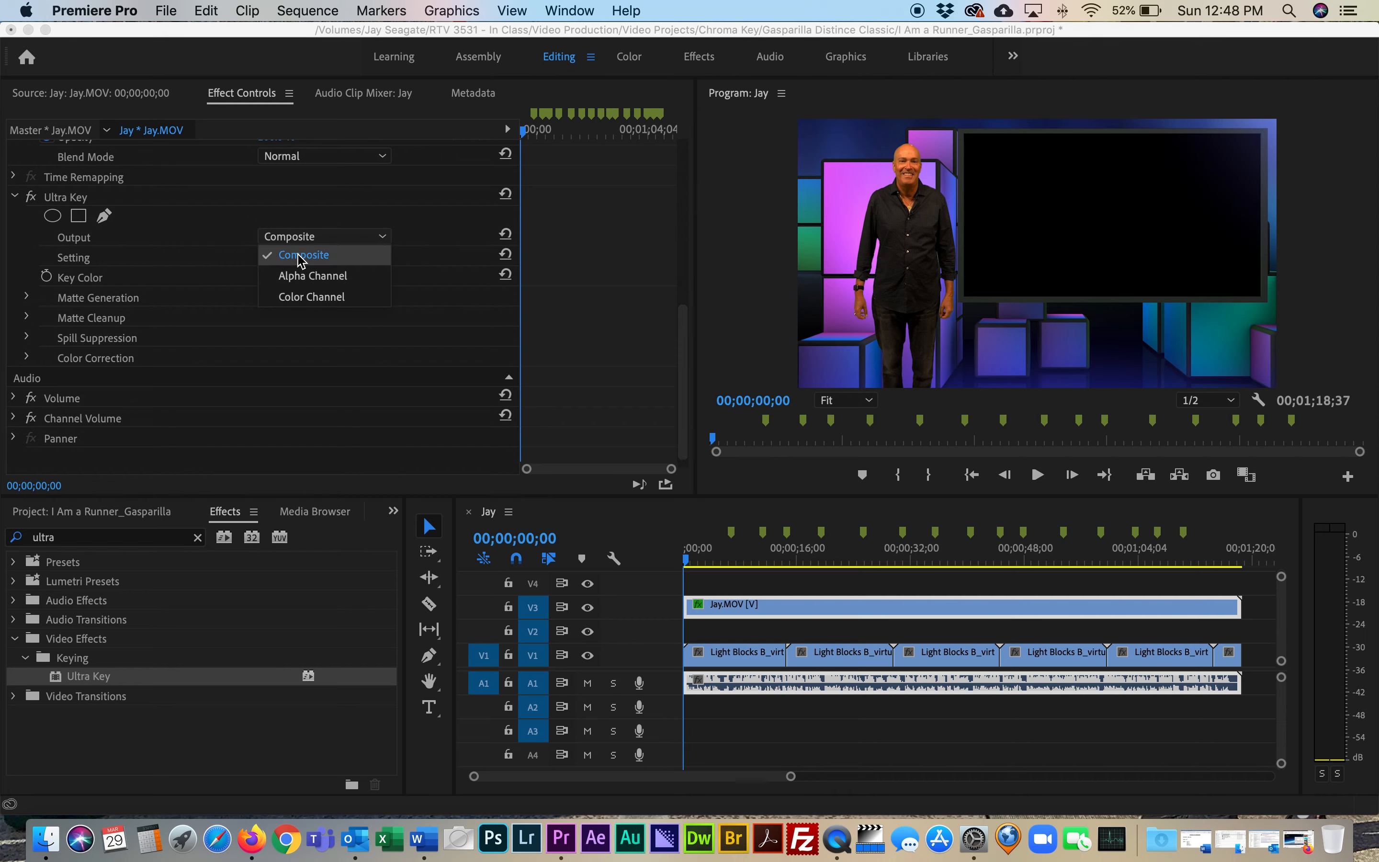
left_click(305, 275)
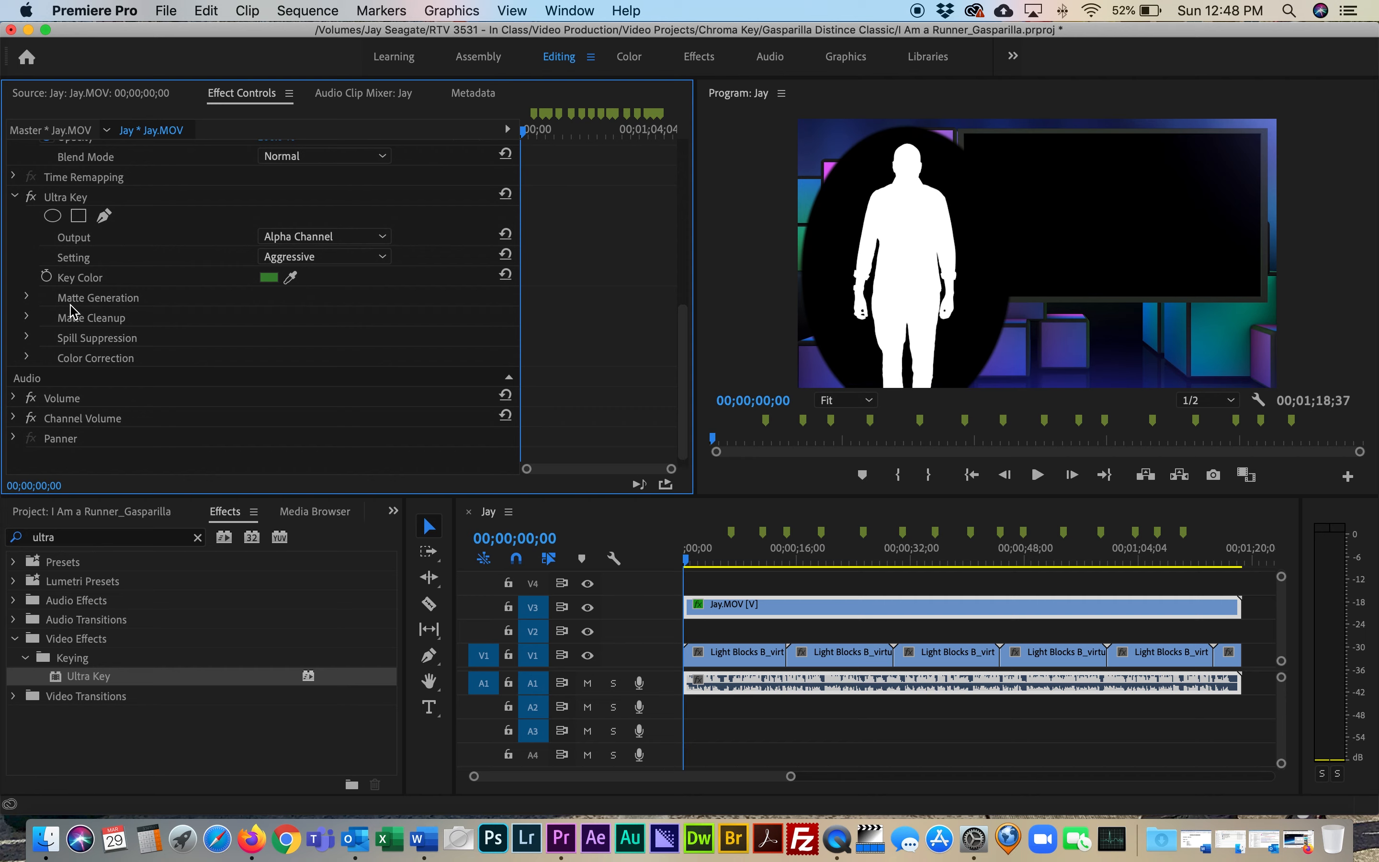
left_click(27, 297)
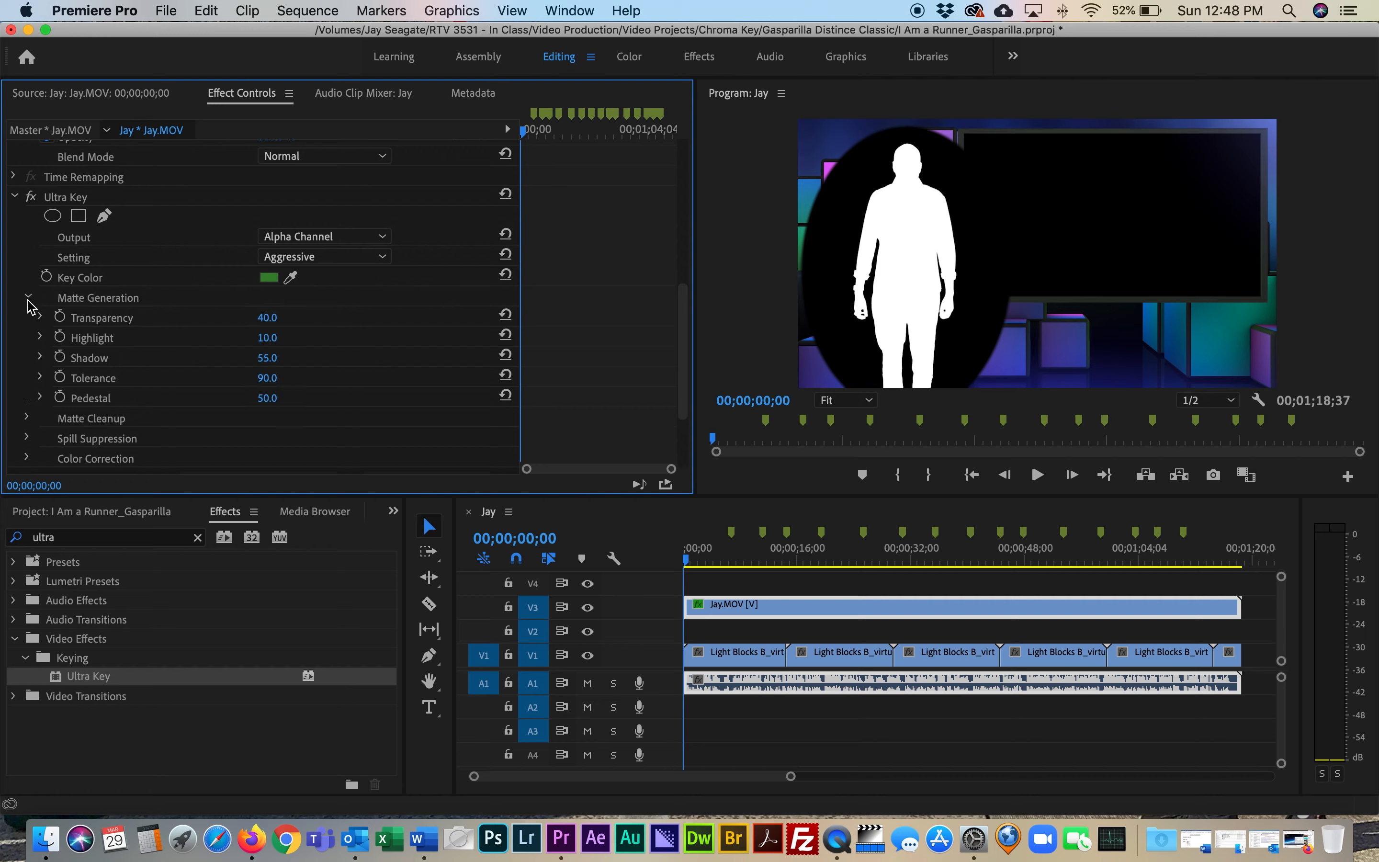
left_click(264, 398)
type("0")
key("Return")
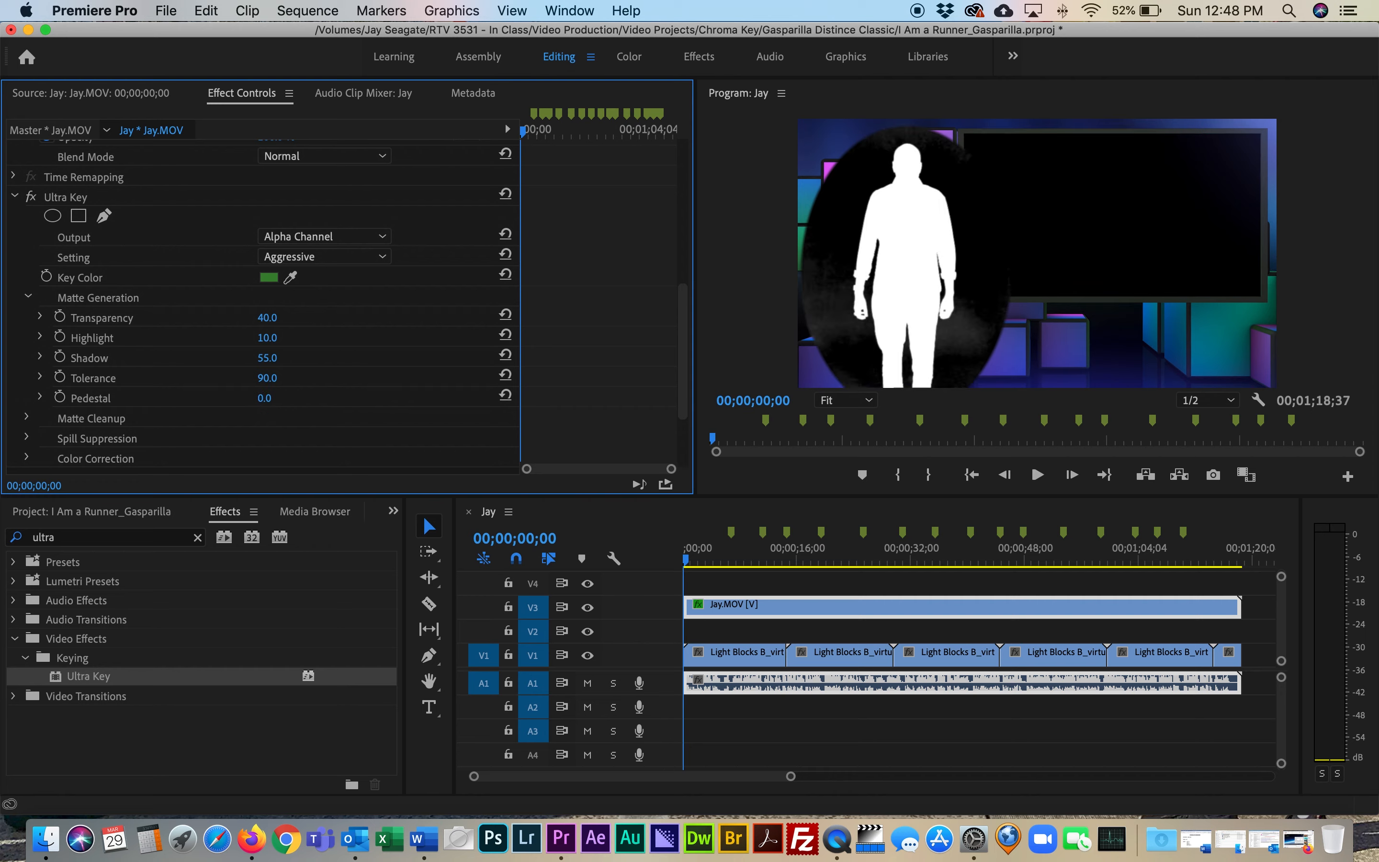
Set the Ultra Key's Matte Generation Pedestal to 100
mouse_move(264, 398)
left_mouse_down()
mouse_move(360, 398)
mouse_move(264, 398)
left_mouse_up()
left_click(266, 397)
type("100")
key("Return")
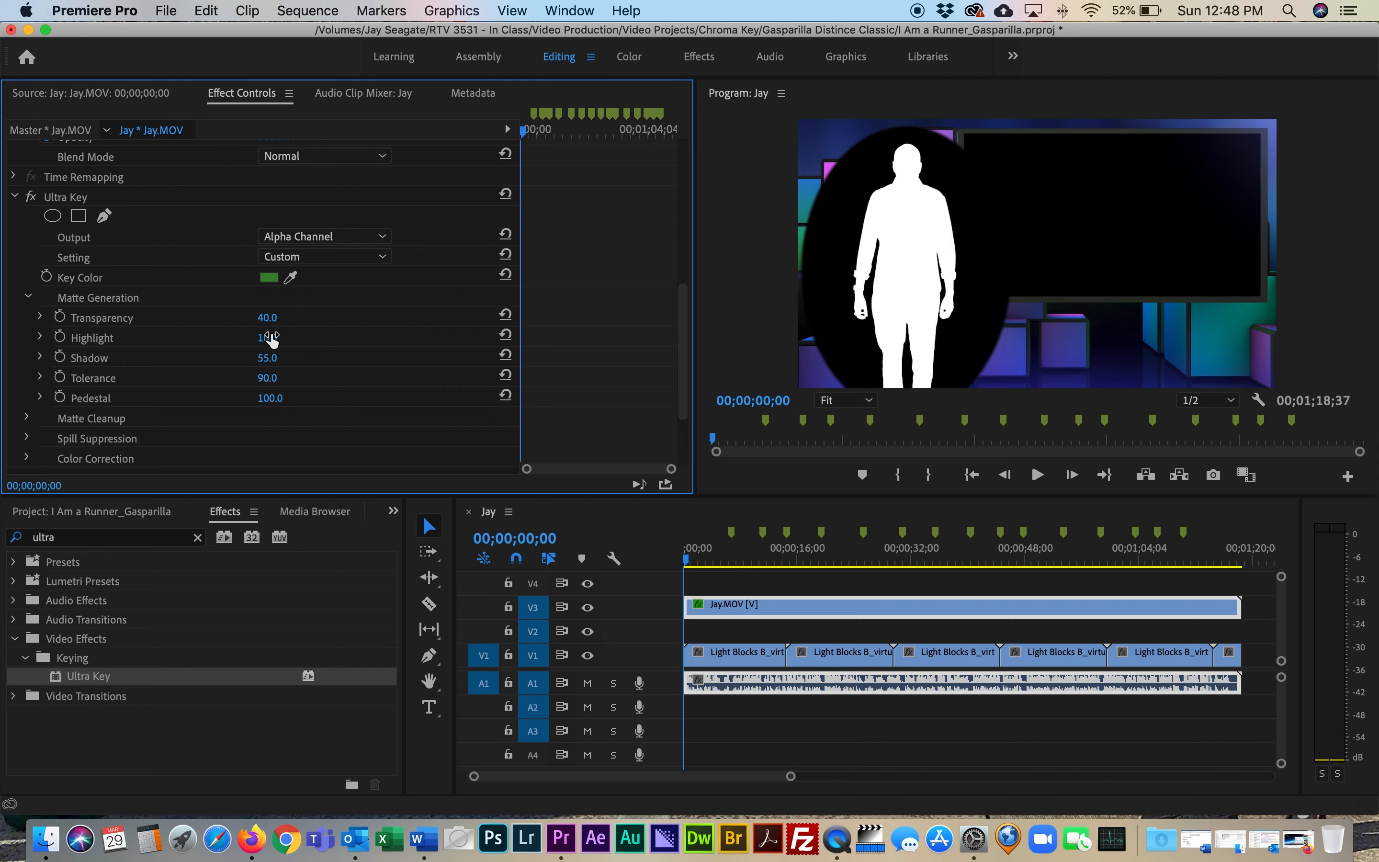
mouse_move(265, 319)
left_mouse_down()
mouse_move(323, 319)
mouse_move(228, 320)
mouse_move(285, 319)
left_mouse_up()
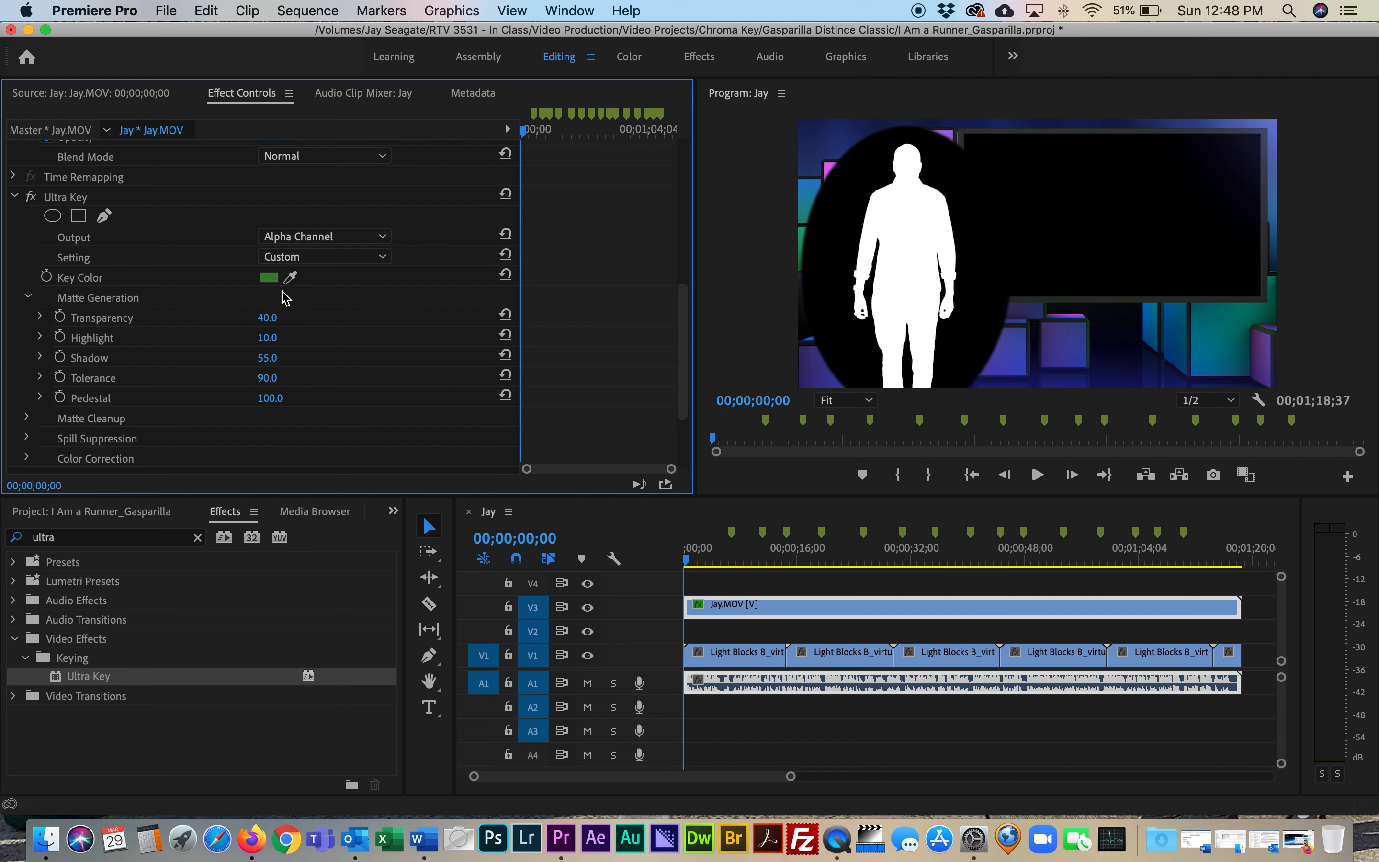
Return the Ultra Key output to Composite and play the keyed footage in the enlarged Program monitor to check the edges
left_click(287, 240)
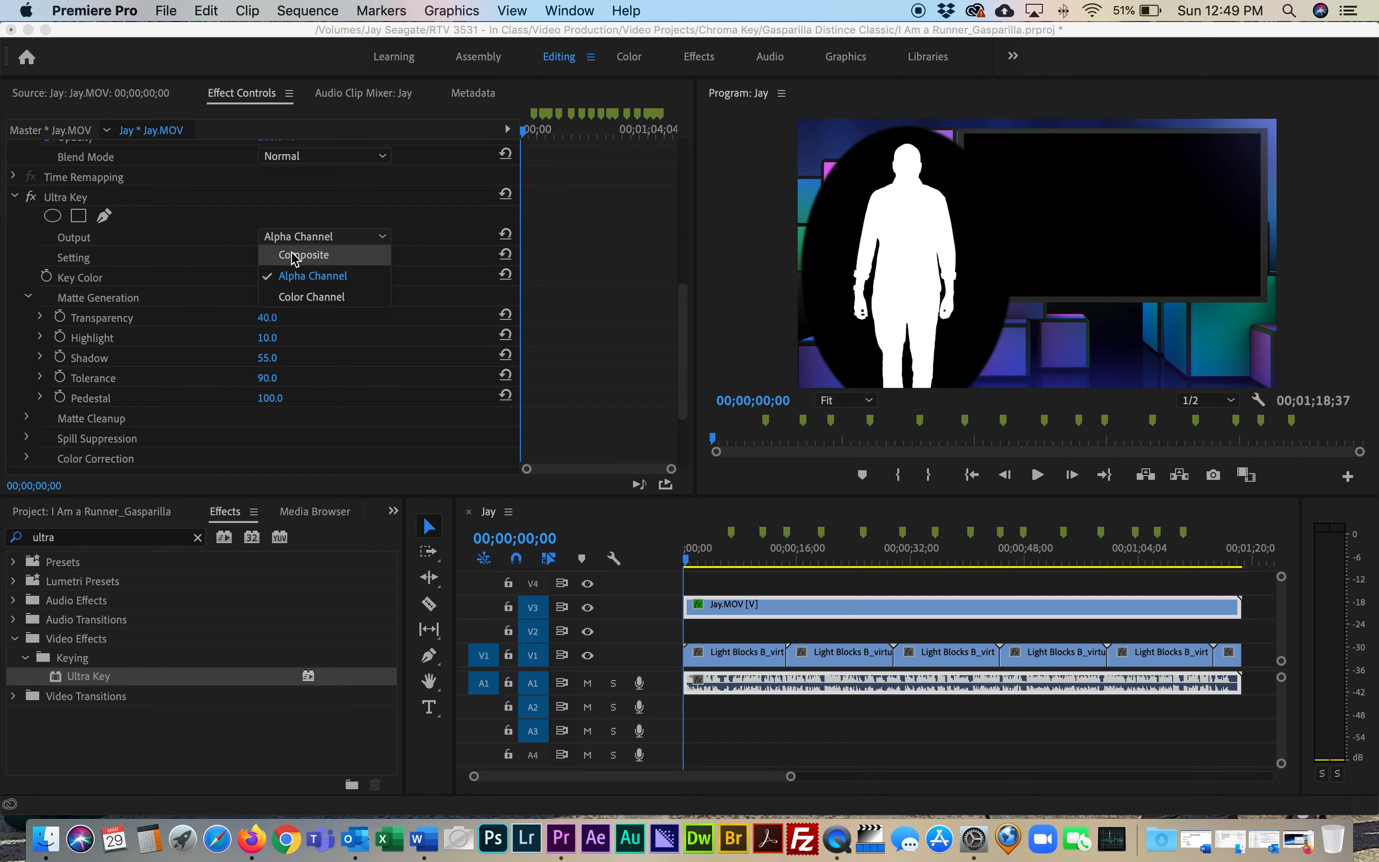
left_click(295, 258)
left_click(846, 257)
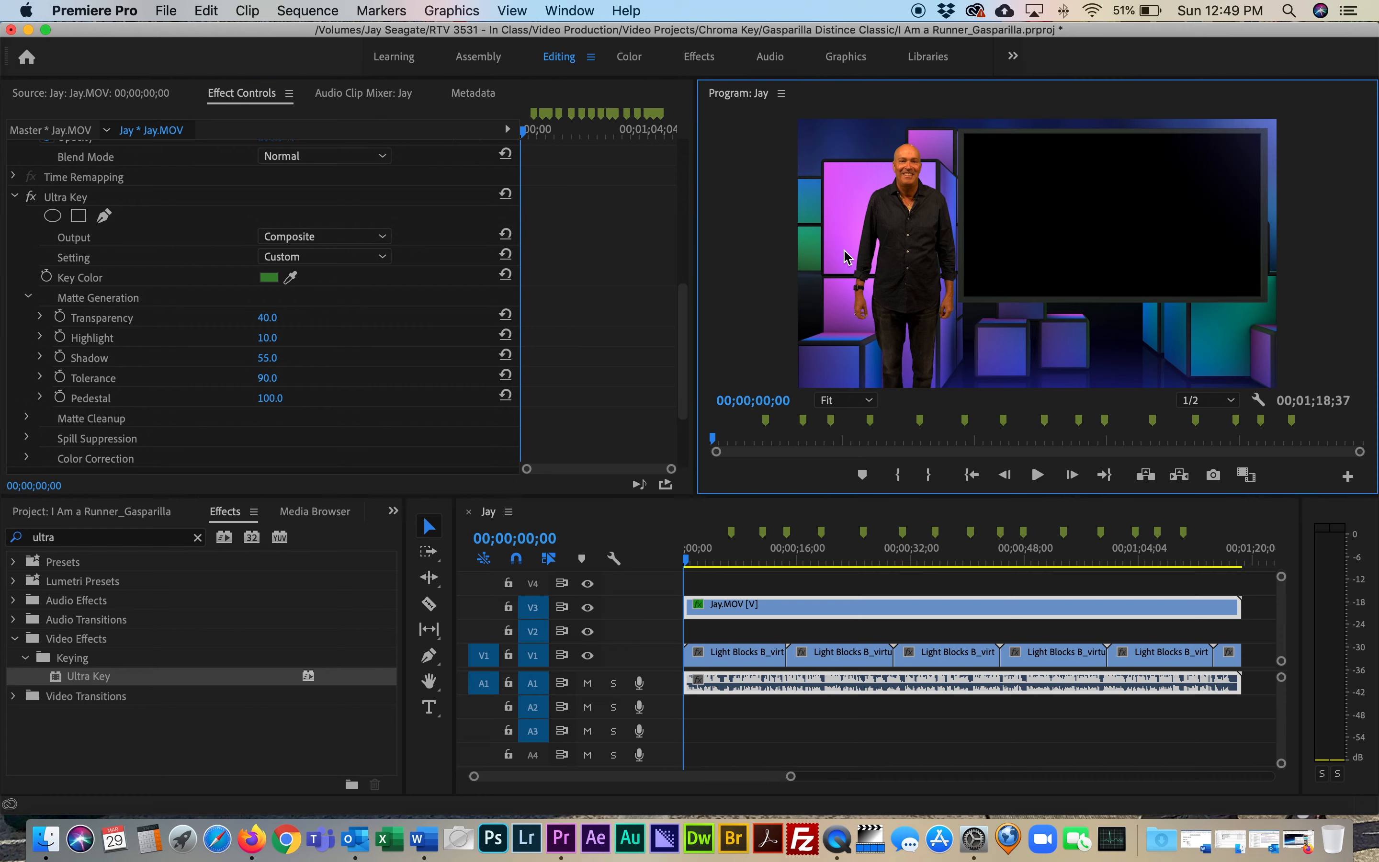
key("grave")
key("space")
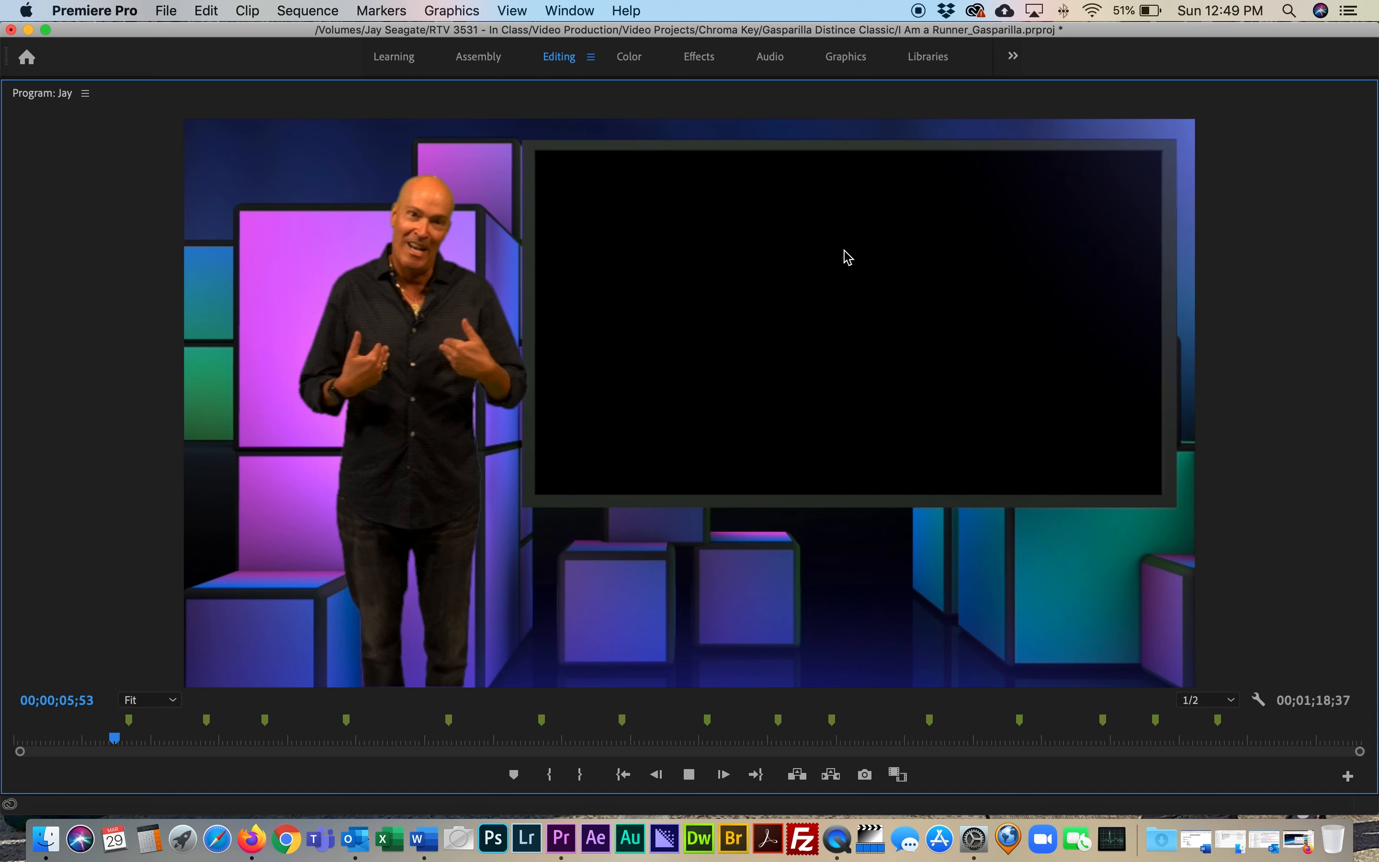
key("space")
key("grave")
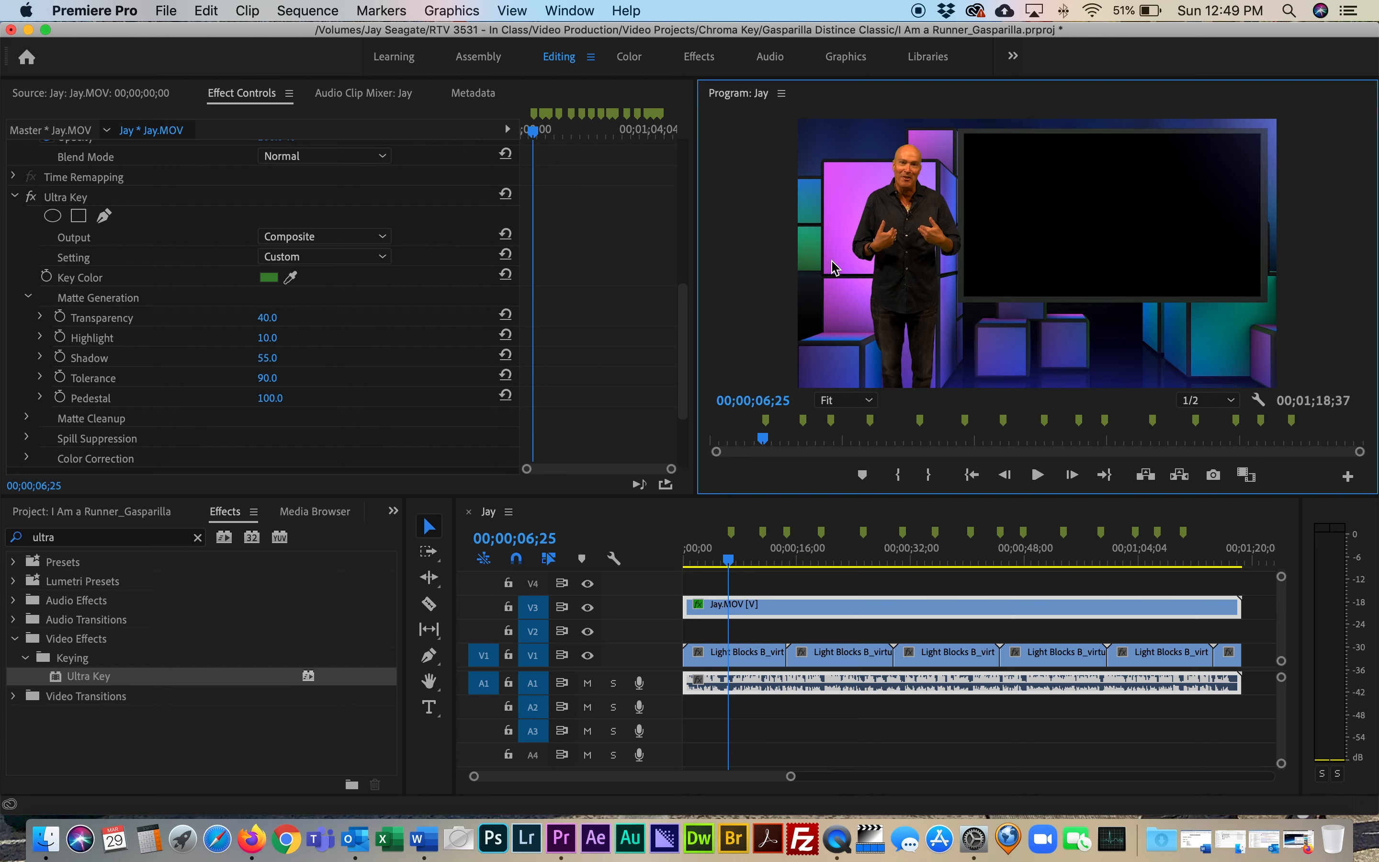
Enlarge the Jay.MOV clip to a Scale of 112 and lower it to a vertical Position of 594.0
left_click_drag(686, 361, 656, 193)
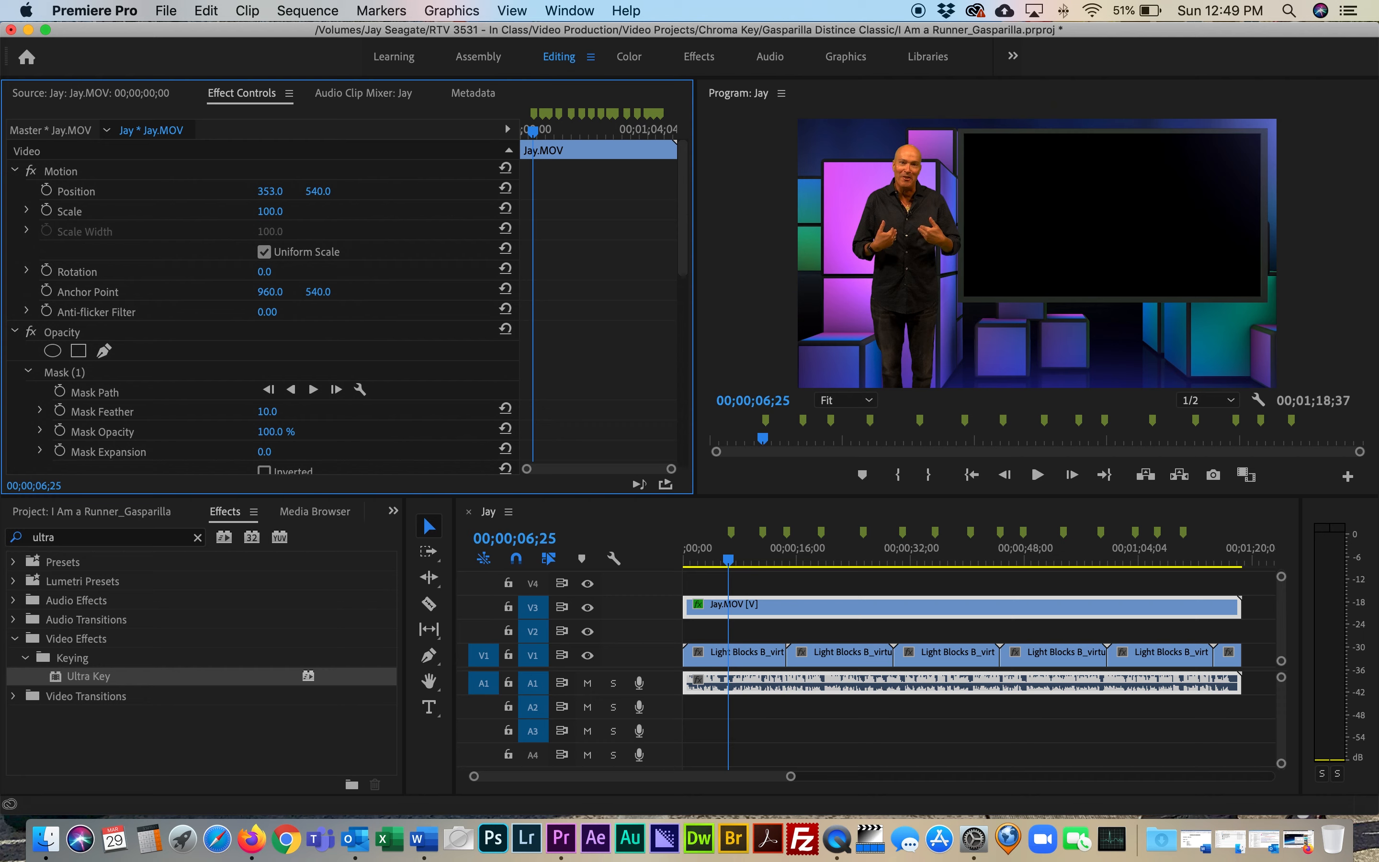
left_click(272, 211)
type("112")
key("Return")
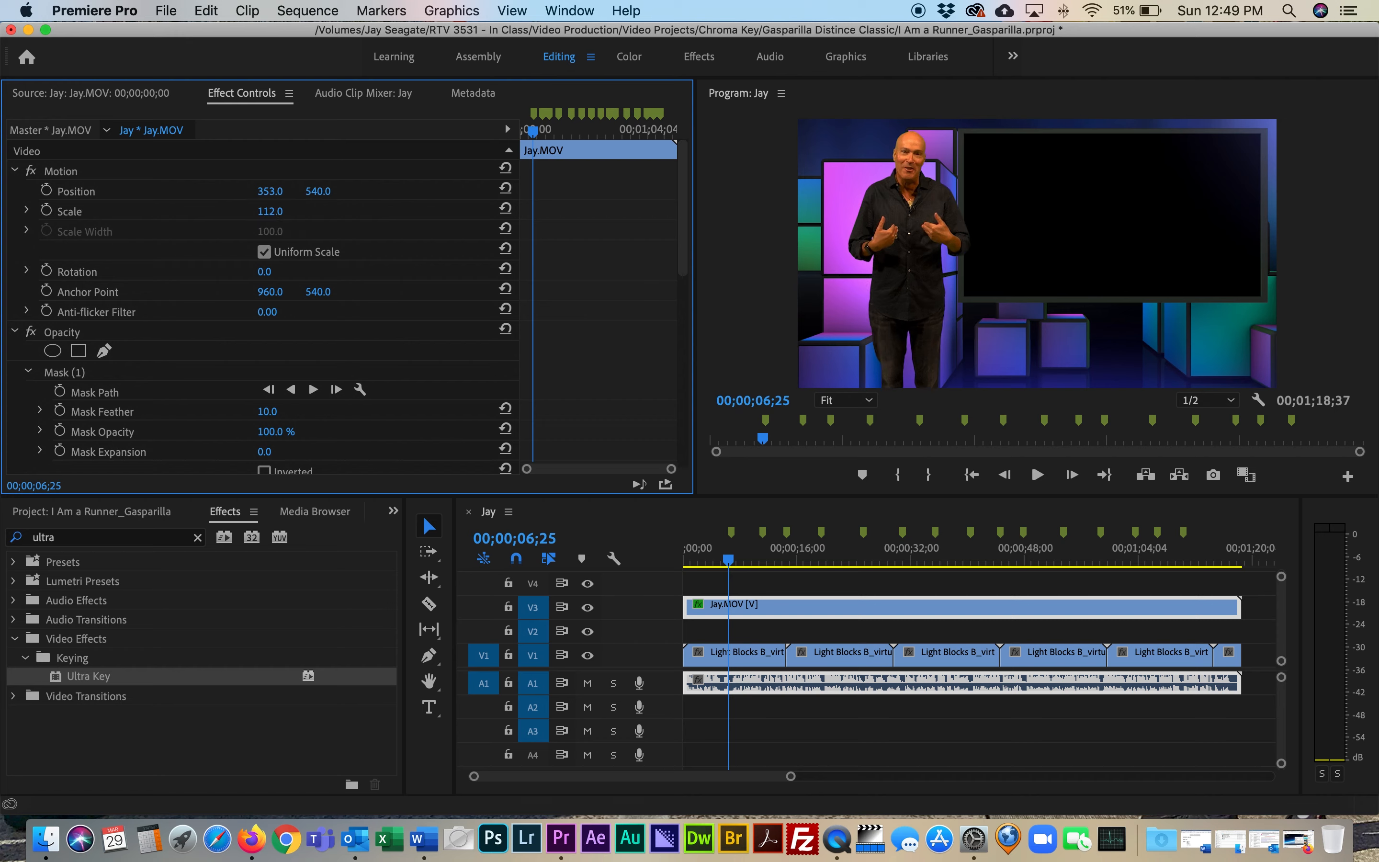
left_click(318, 191)
type("585")
key("Return")
left_click_drag(318, 191, 324, 191)
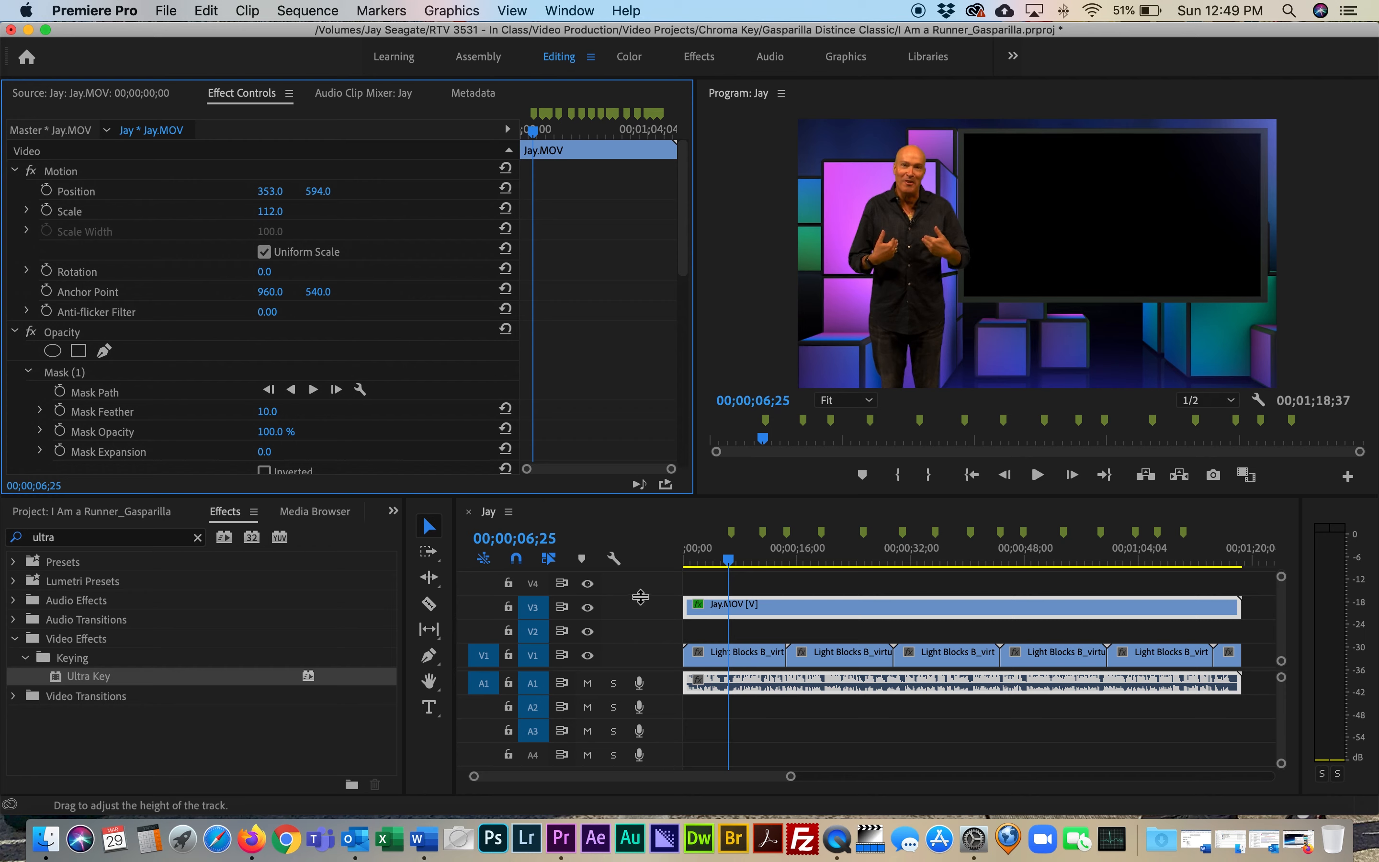
Return the playhead to the sequence start and expand the project's Photos bin, collapsing Virtual Sets
left_click_drag(726, 562, 666, 563)
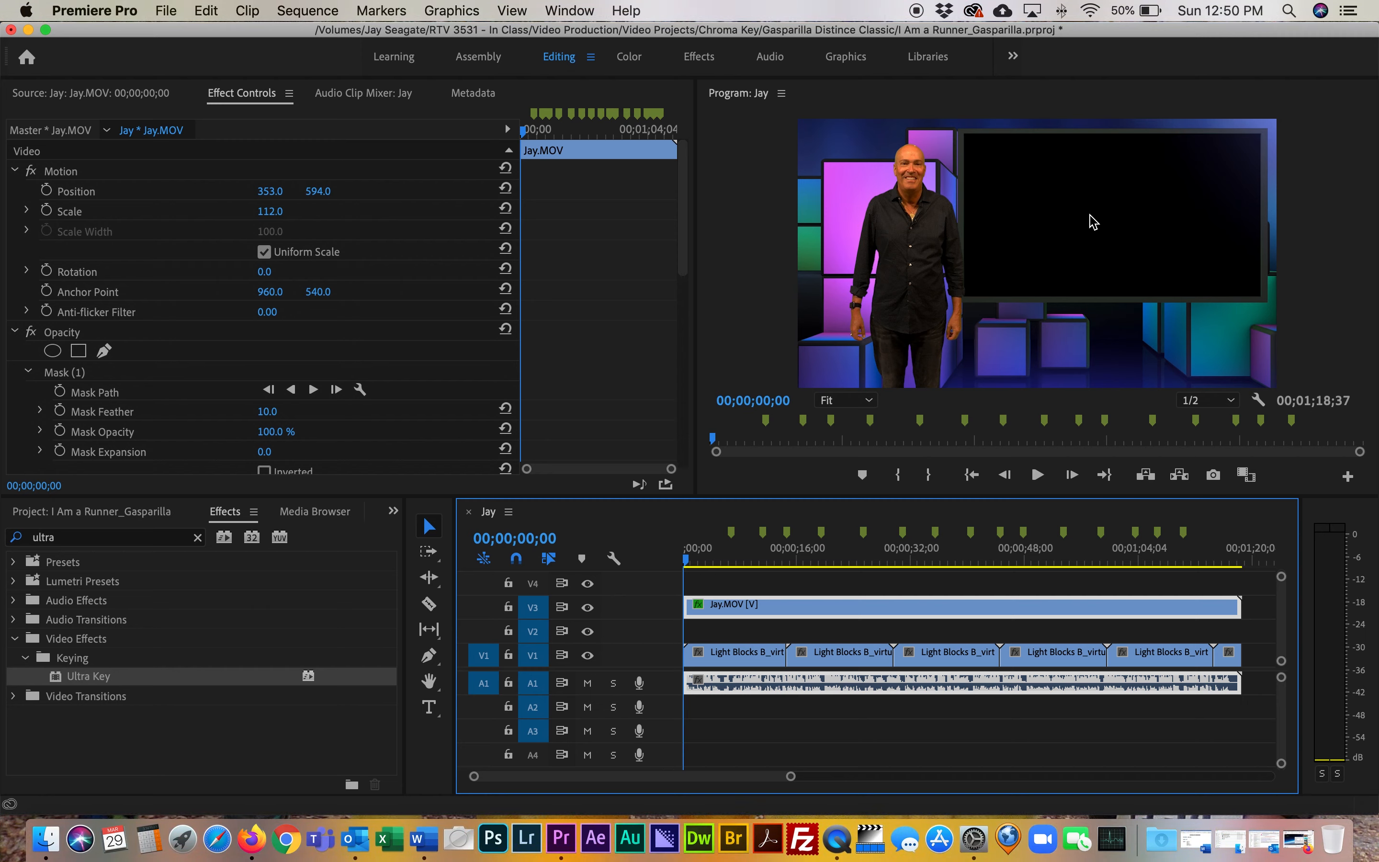
left_click(58, 515)
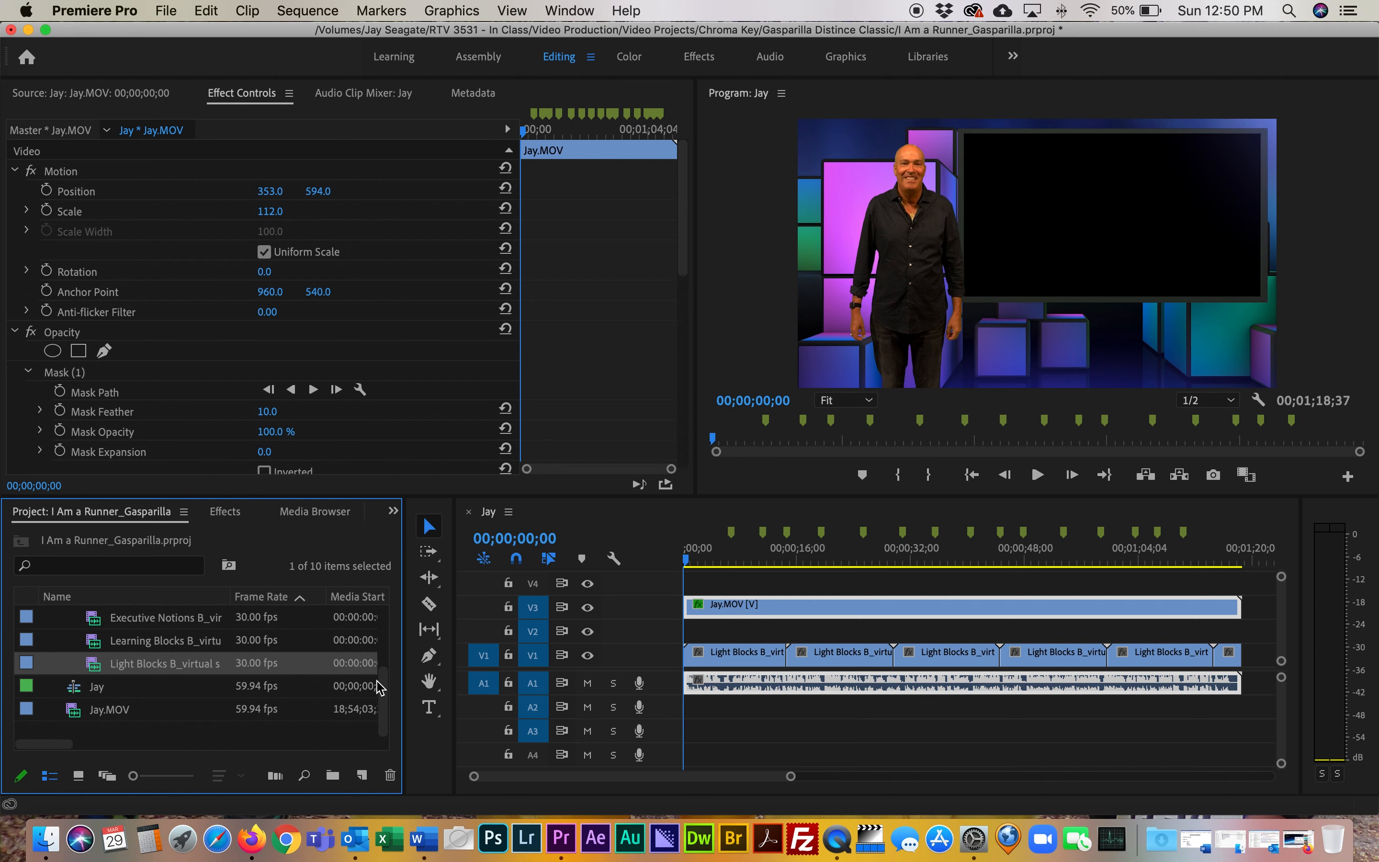
left_click_drag(387, 699, 385, 618)
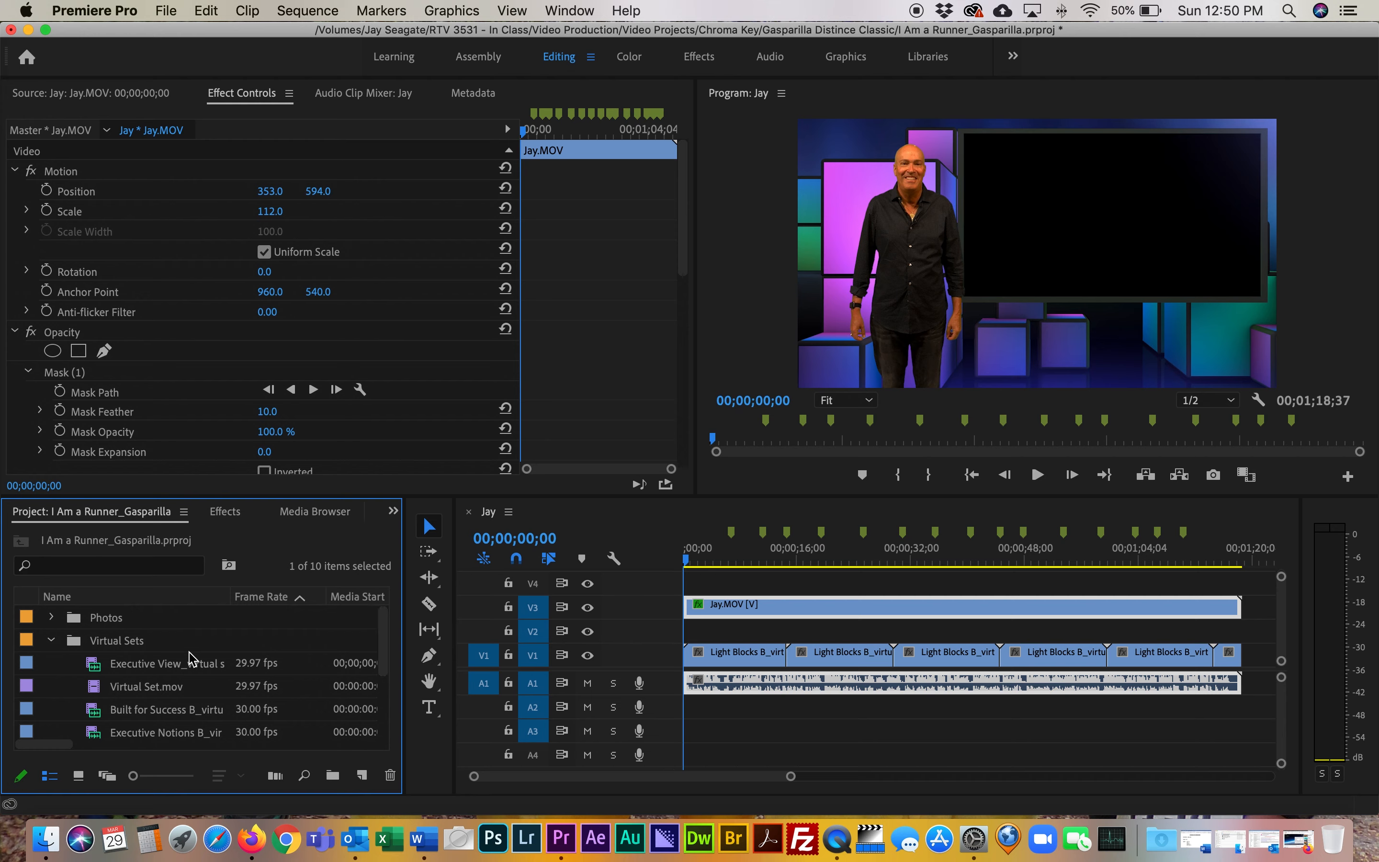
left_click(51, 640)
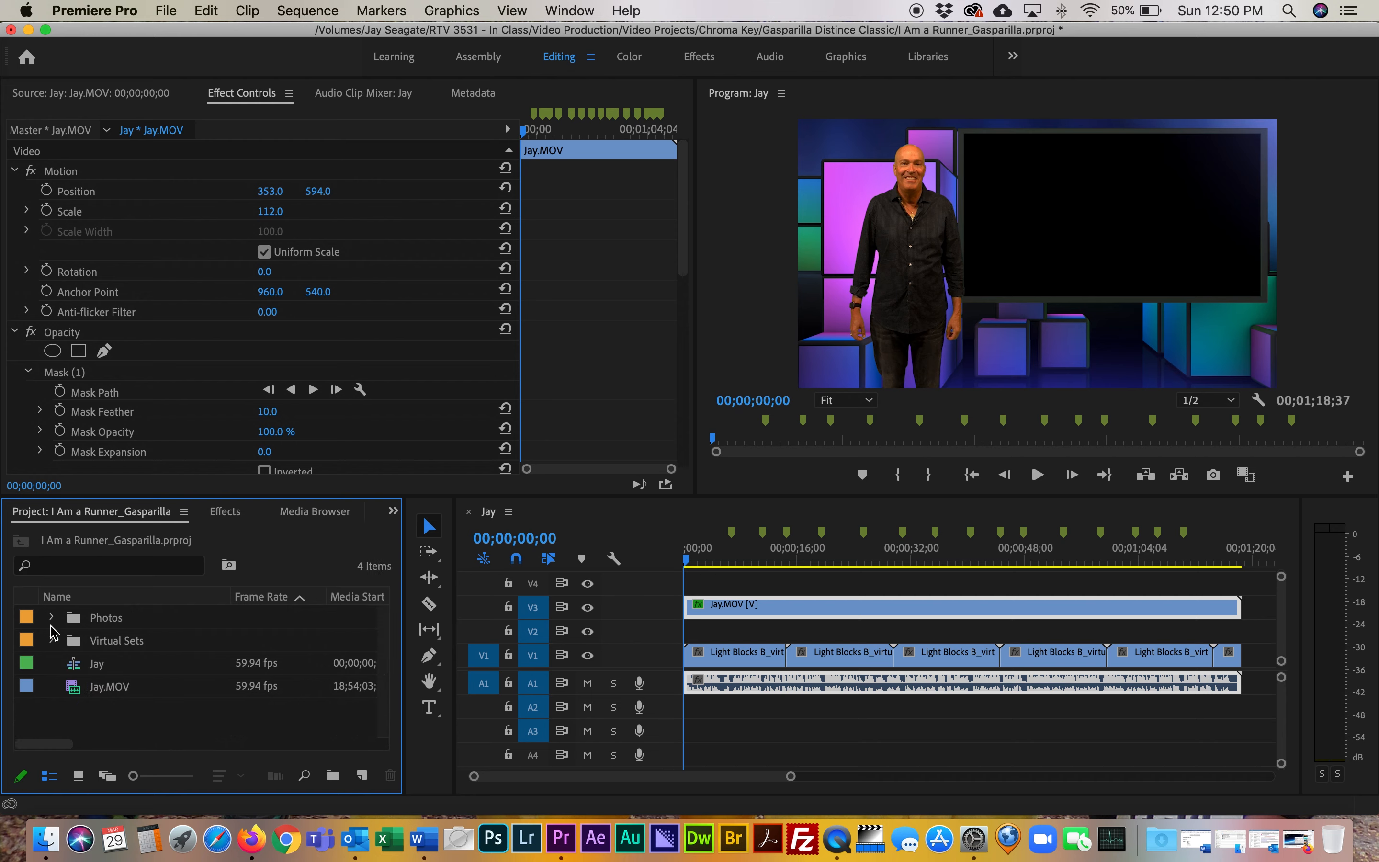
left_click(51, 618)
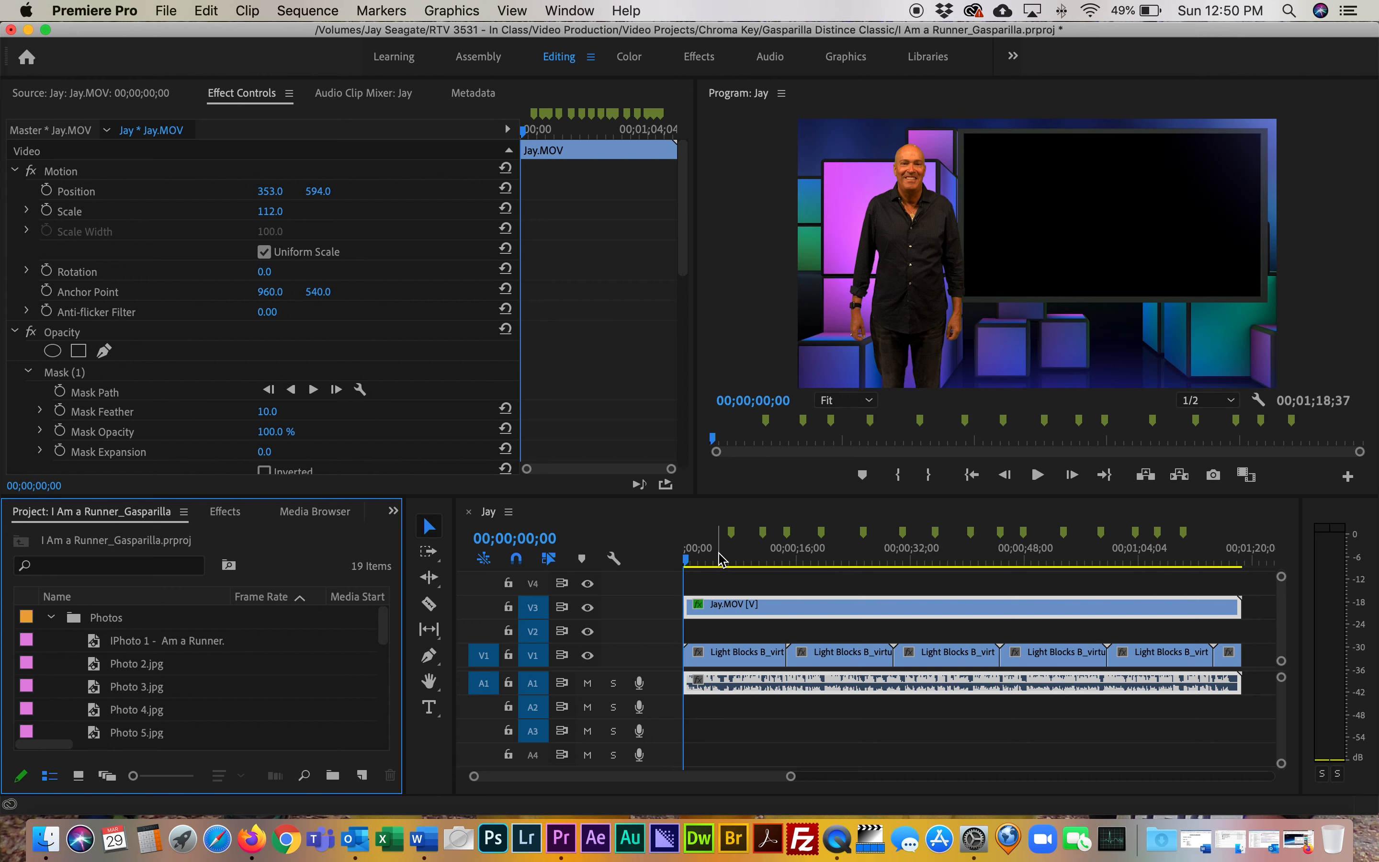
Try adding a marker at 00;00;02;25, undo it, and return the playhead to the sequence start
left_click(705, 532)
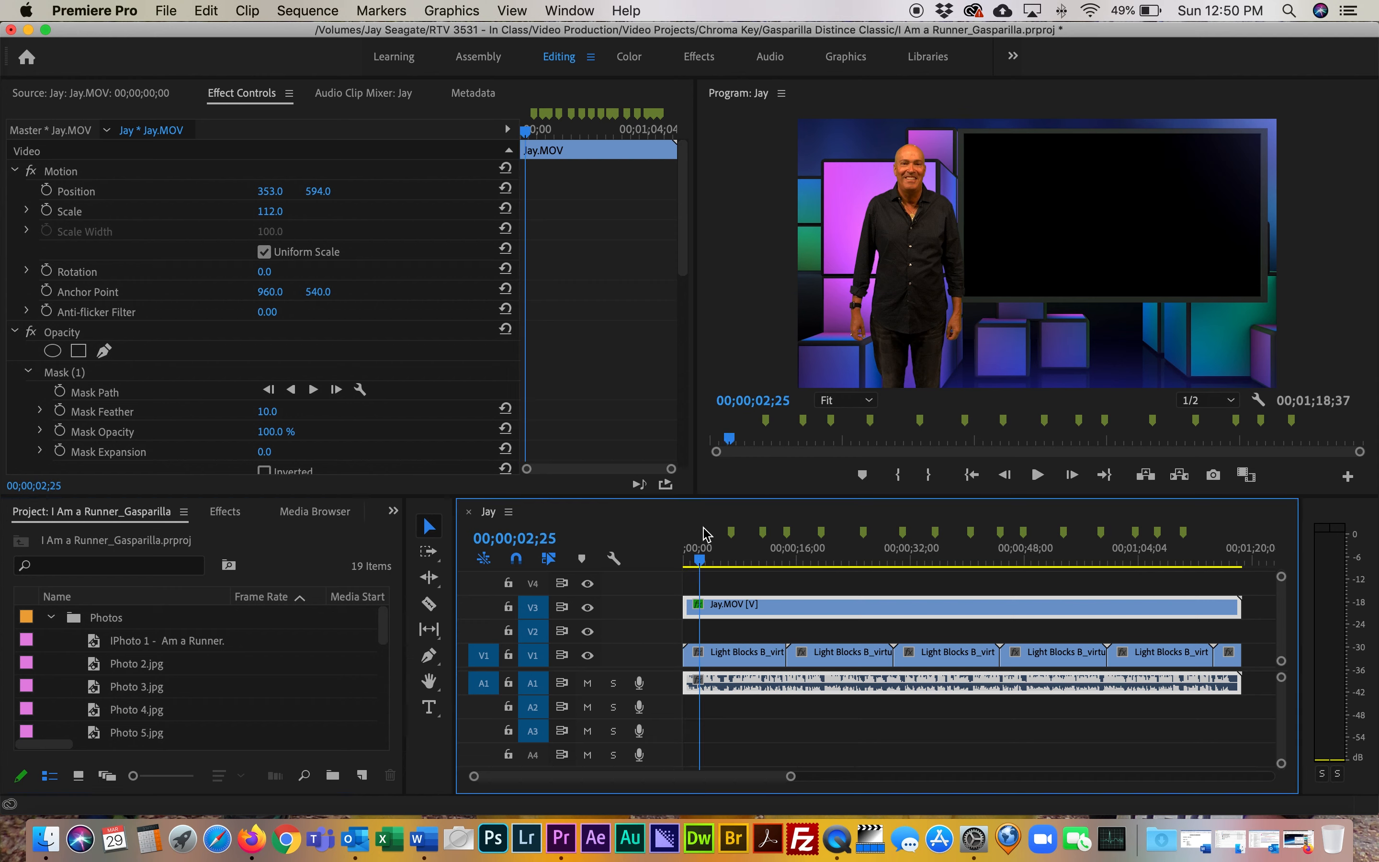
key("m")
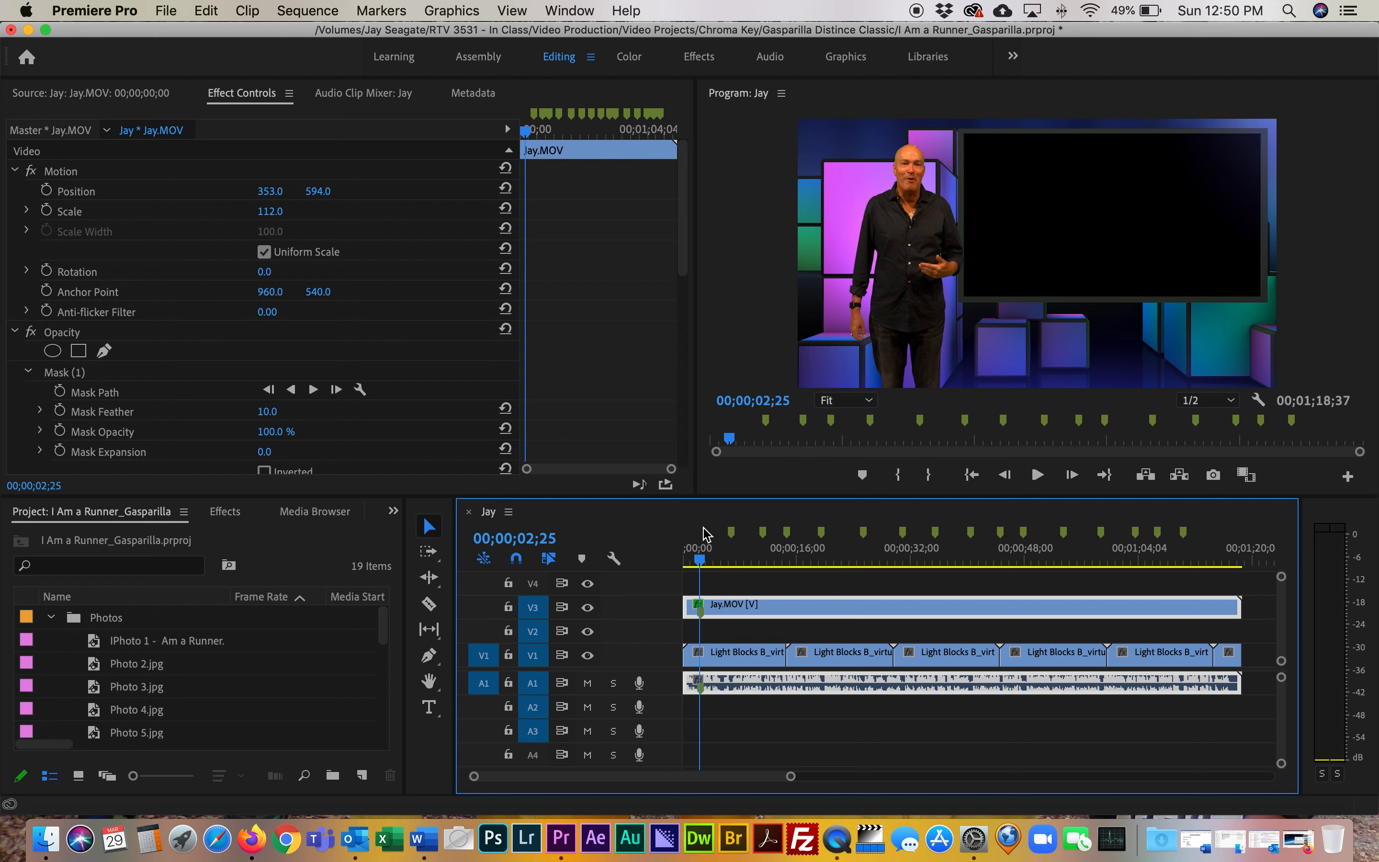
key("super+z")
left_click_drag(705, 567, 662, 566)
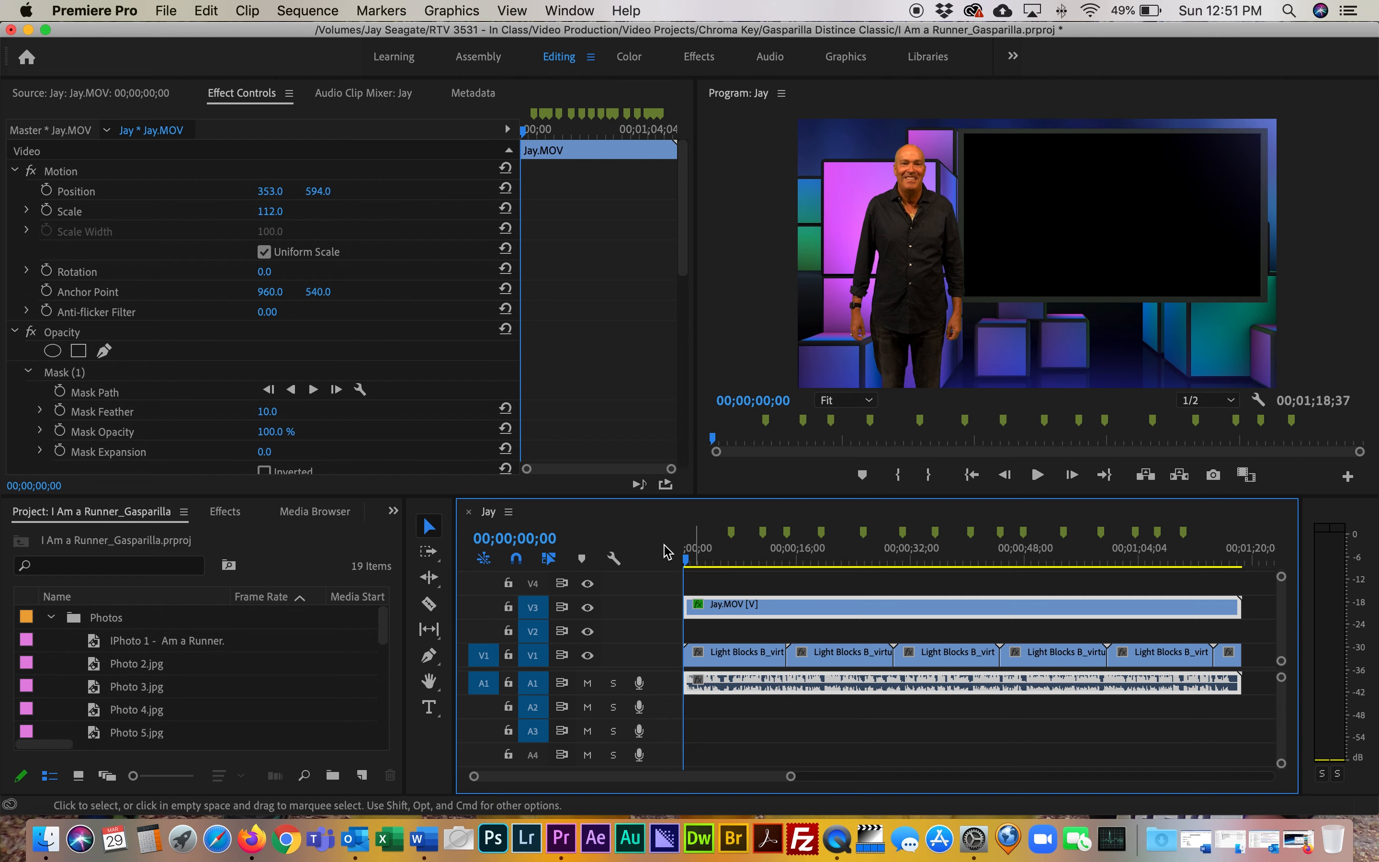
Place the IPhoto 1 - Am a Runner image on V2 at the sequence start, extended to the first marker, and open Photo 2.jpg as source
double_click(126, 641)
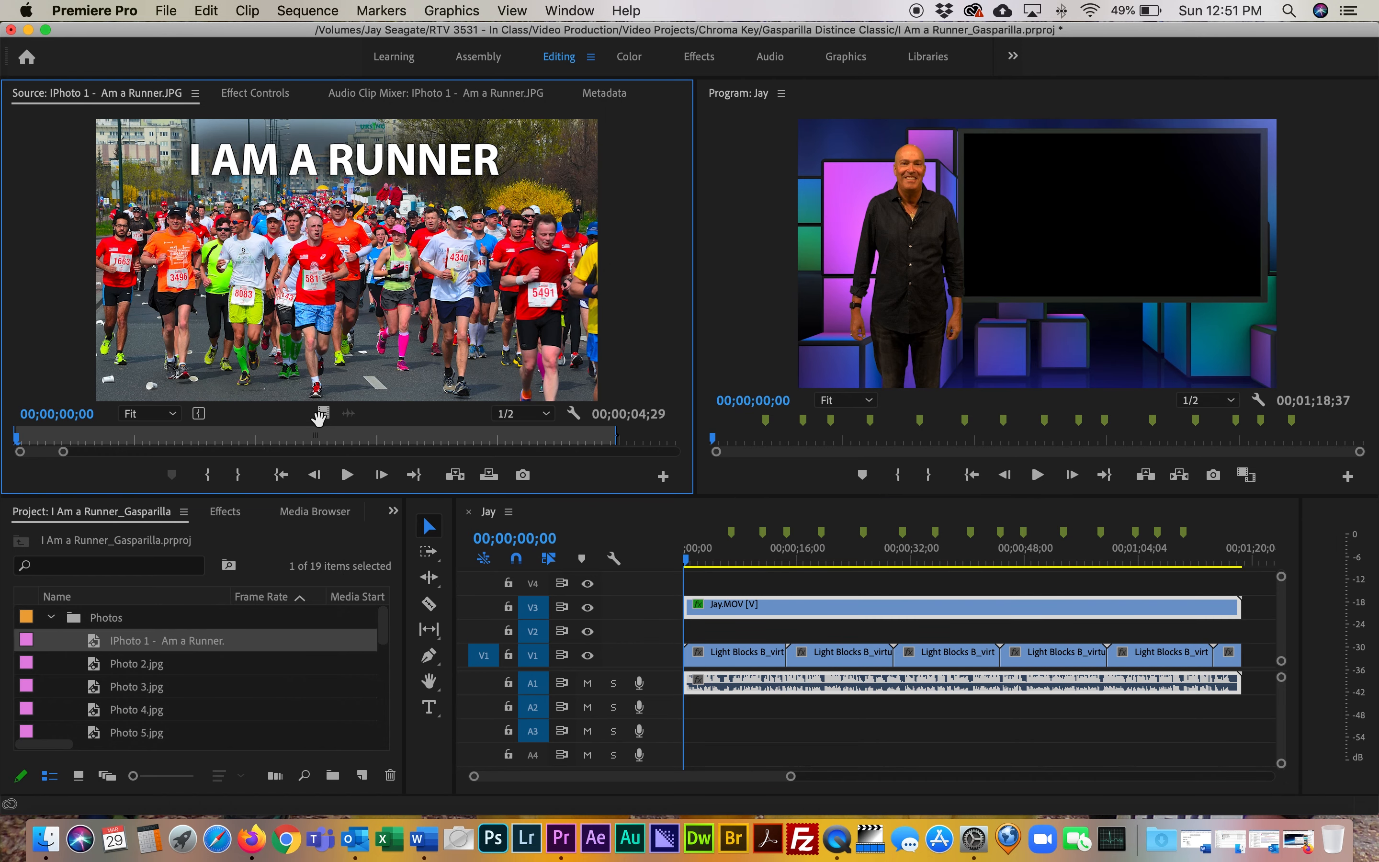
left_click_drag(321, 414, 675, 639)
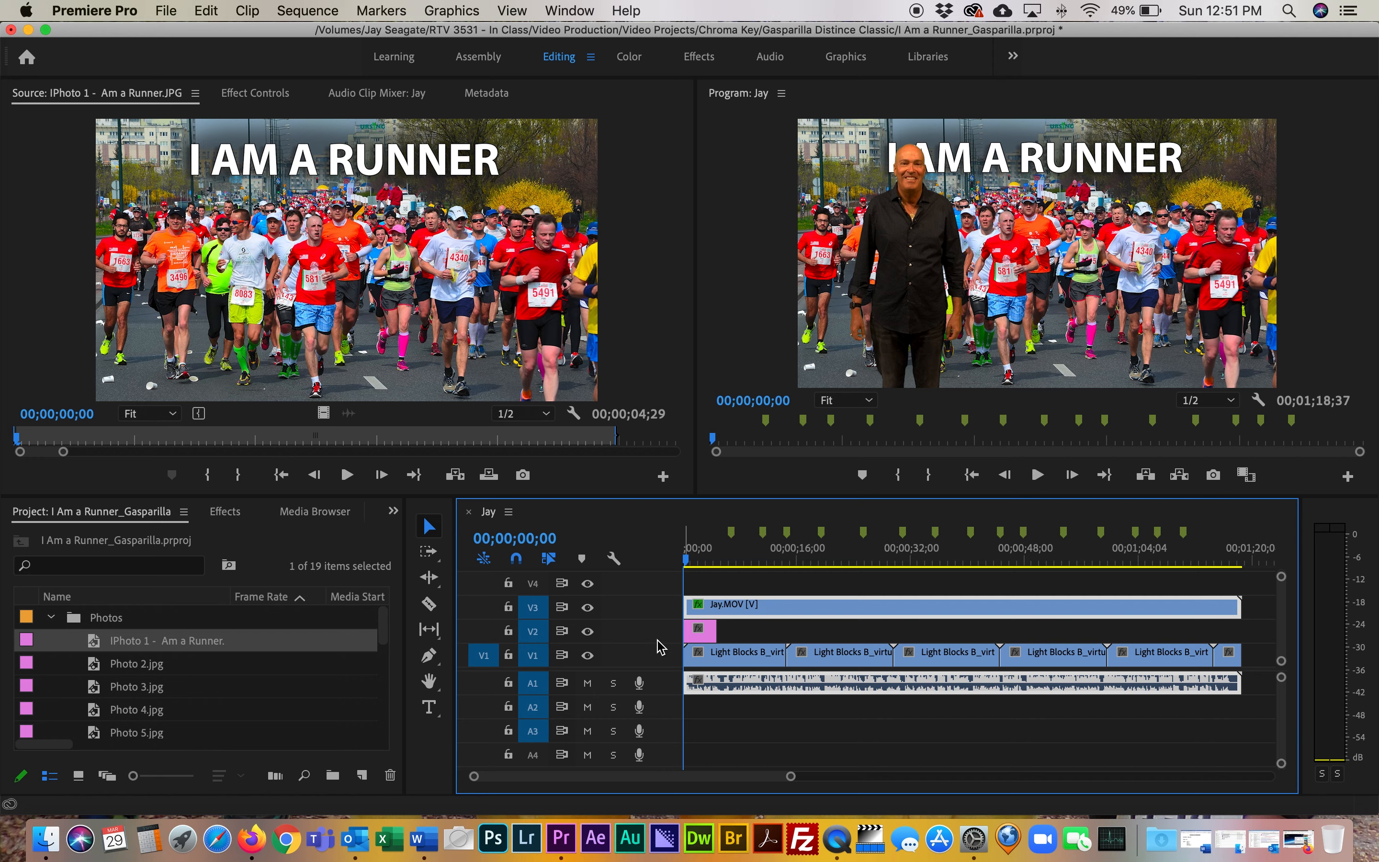
left_click_drag(711, 628, 723, 629)
double_click(129, 668)
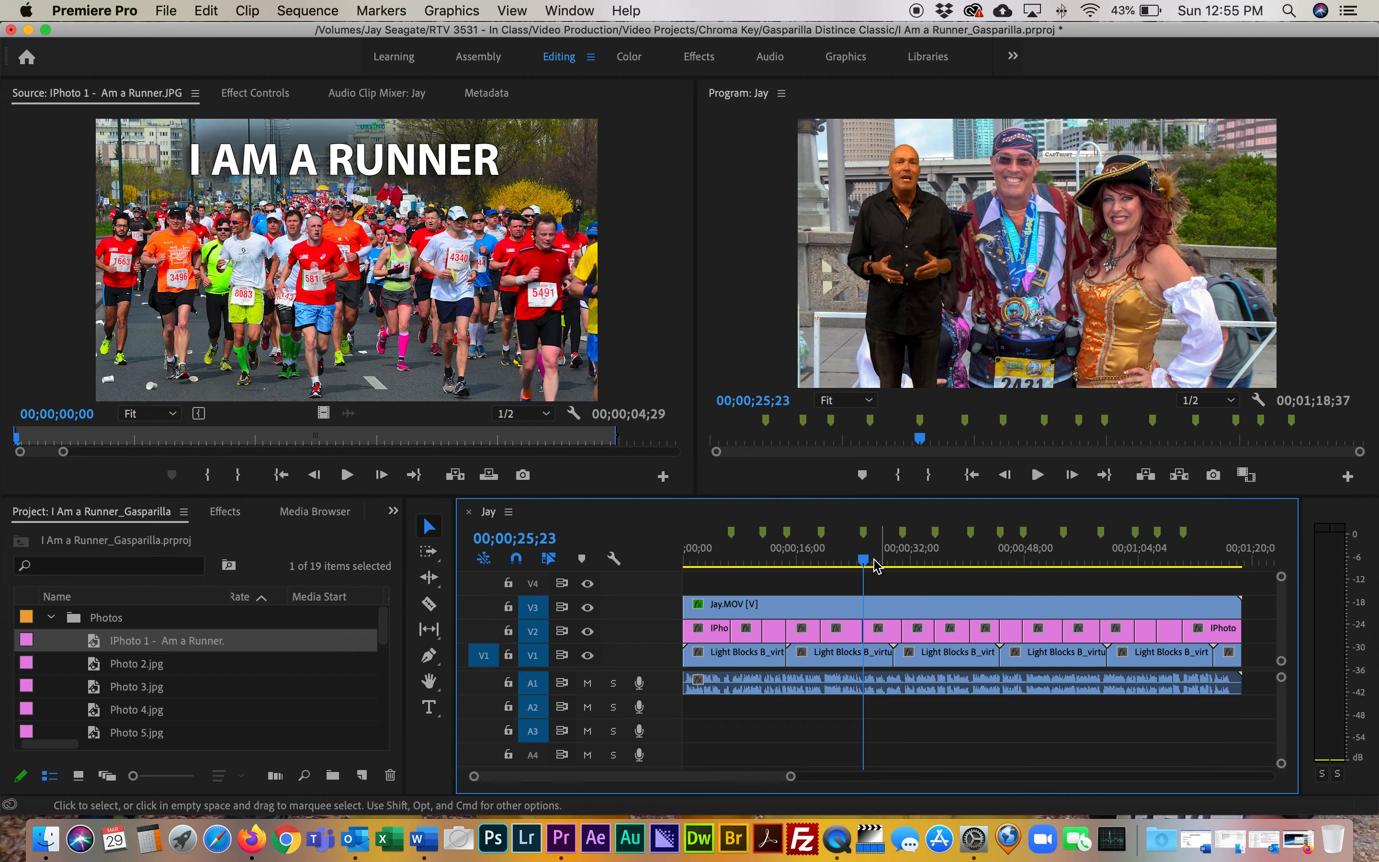
Go to the sequence start and turn V2's track output off and on to compare the photo with the set's screen
left_click_drag(864, 561, 631, 567)
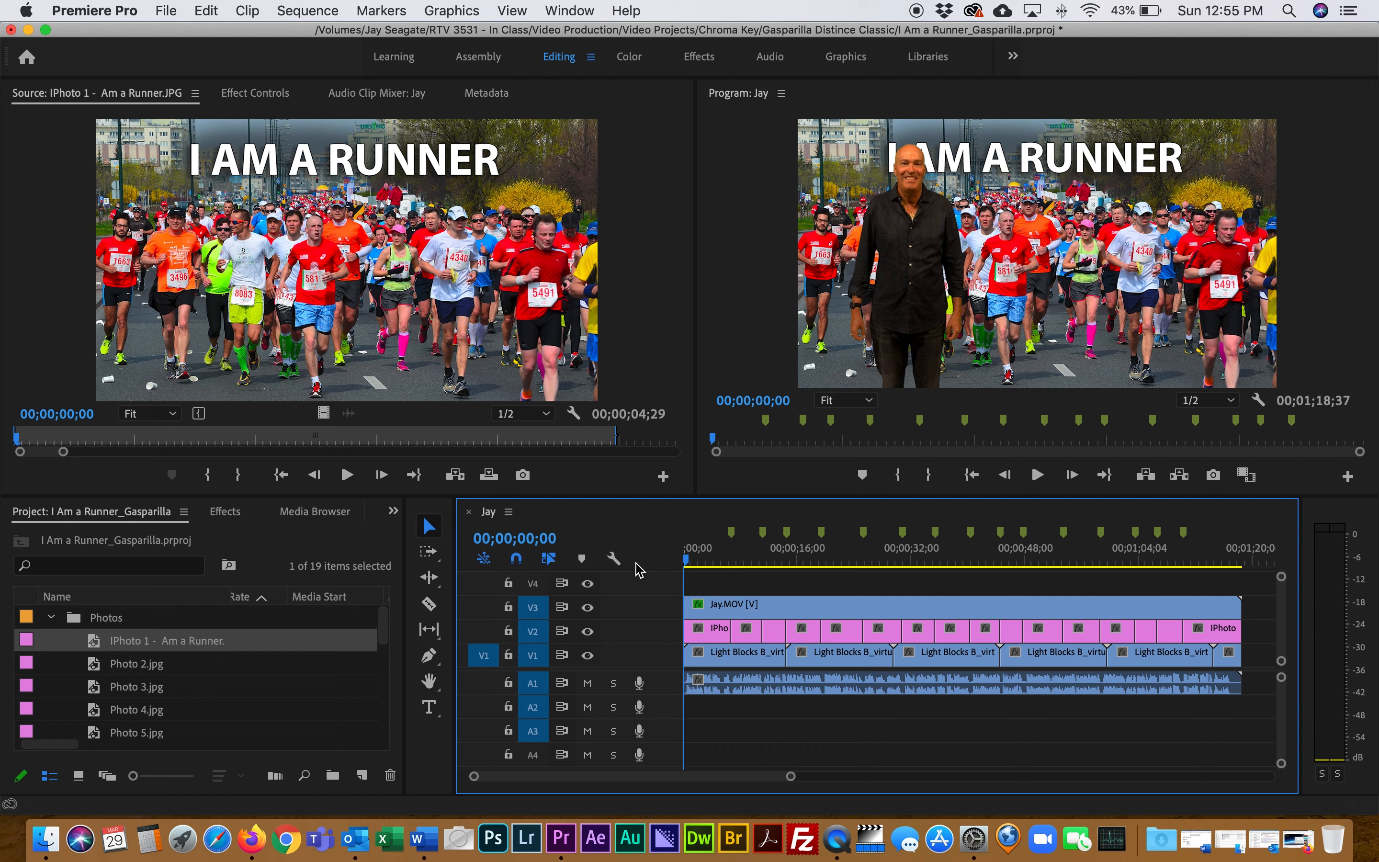
left_click(586, 634)
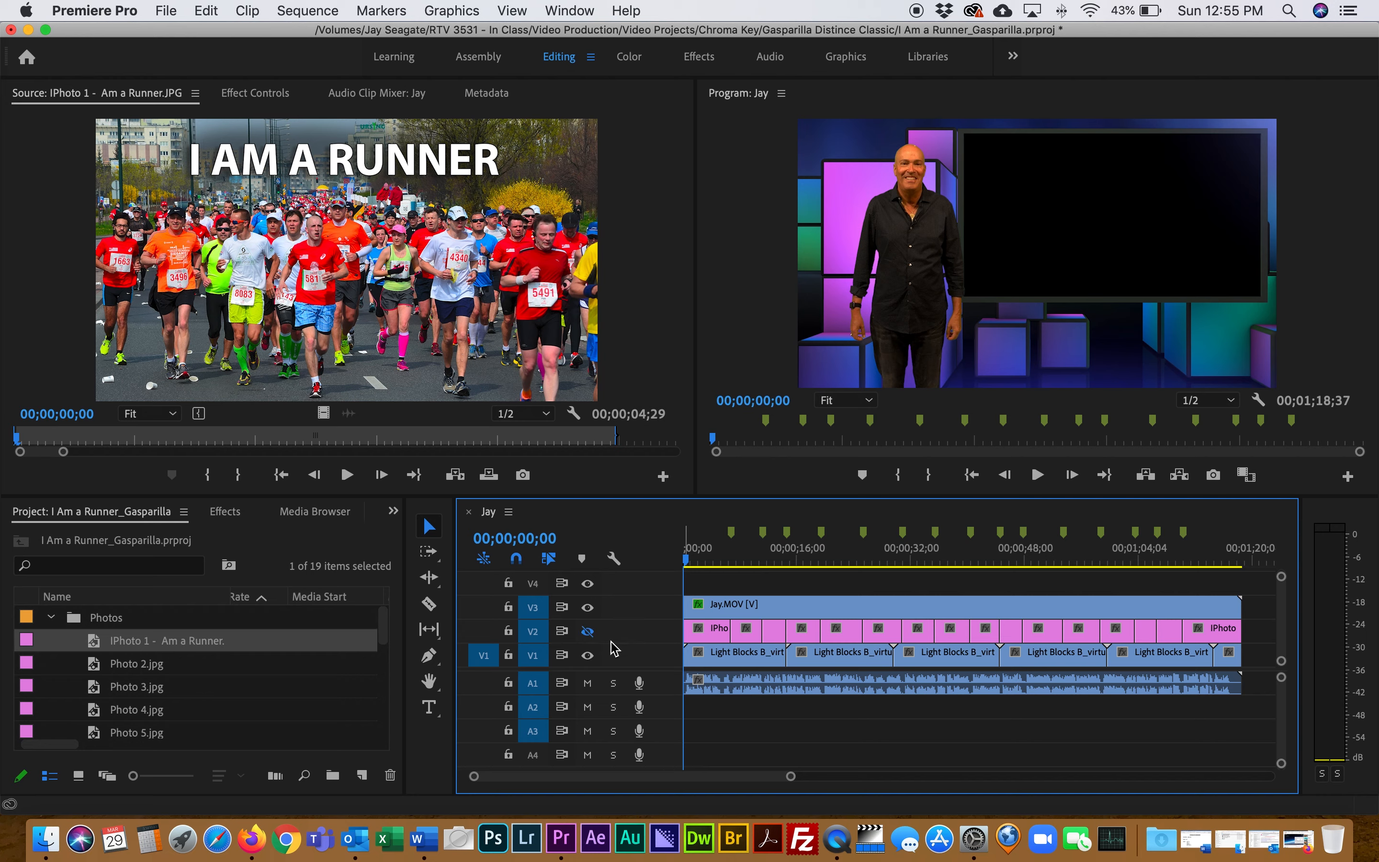
left_click(587, 631)
Shrink the first photo clip on V2 to a Scale of 55.0 and move it onto the set's screen at Position 1271.0, 400.0
double_click(695, 632)
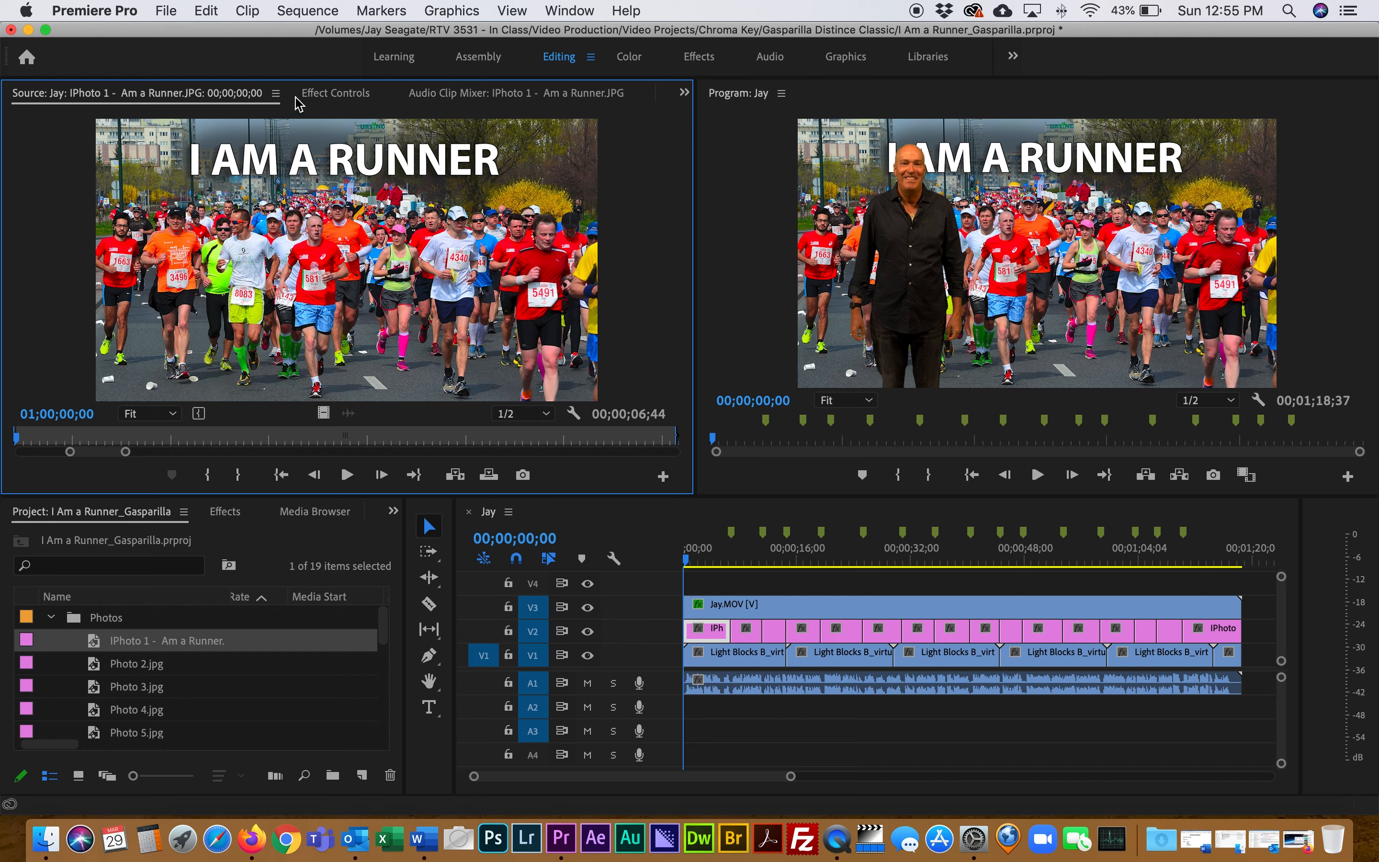
left_click(312, 93)
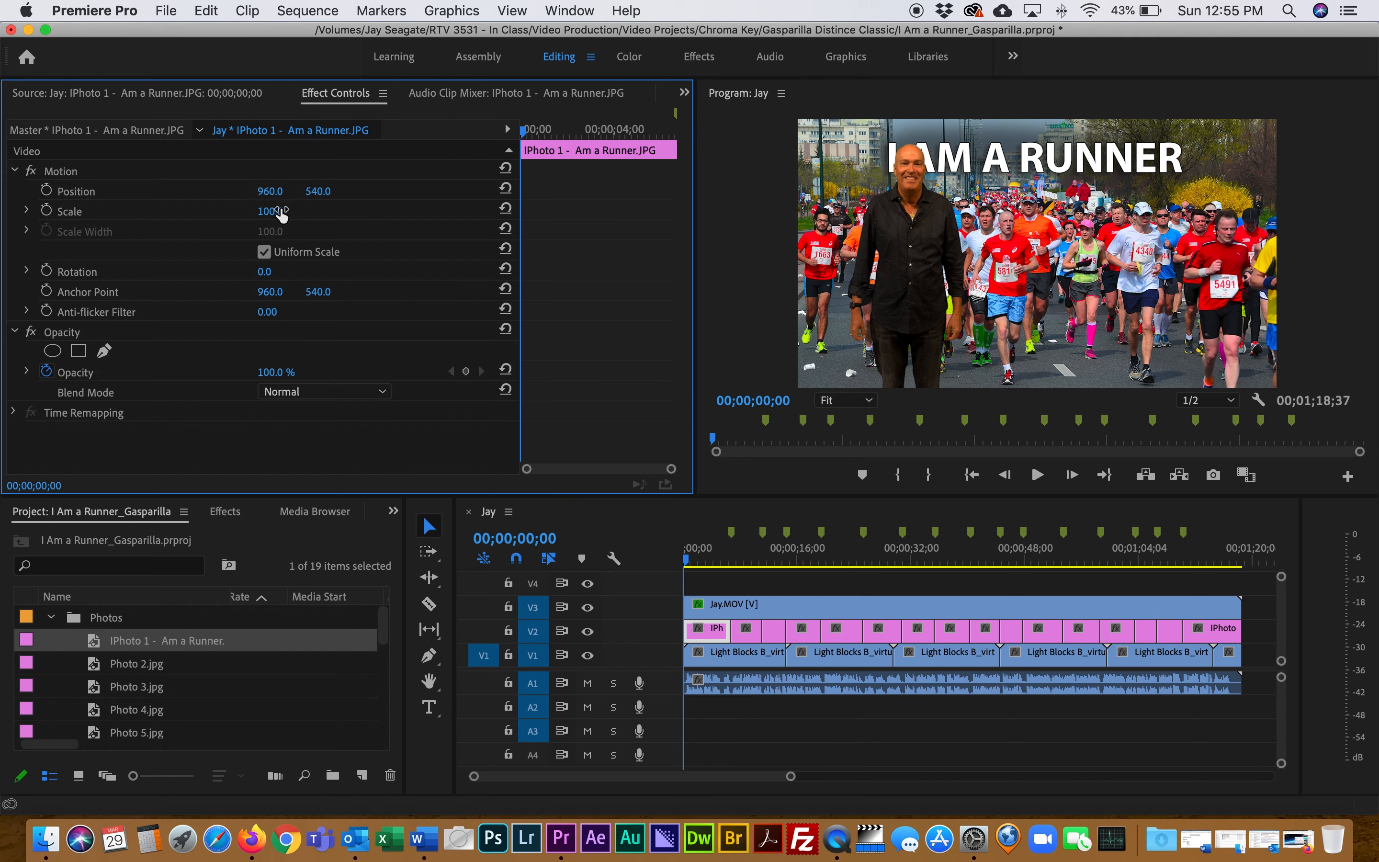
left_click_drag(273, 218, 359, 191)
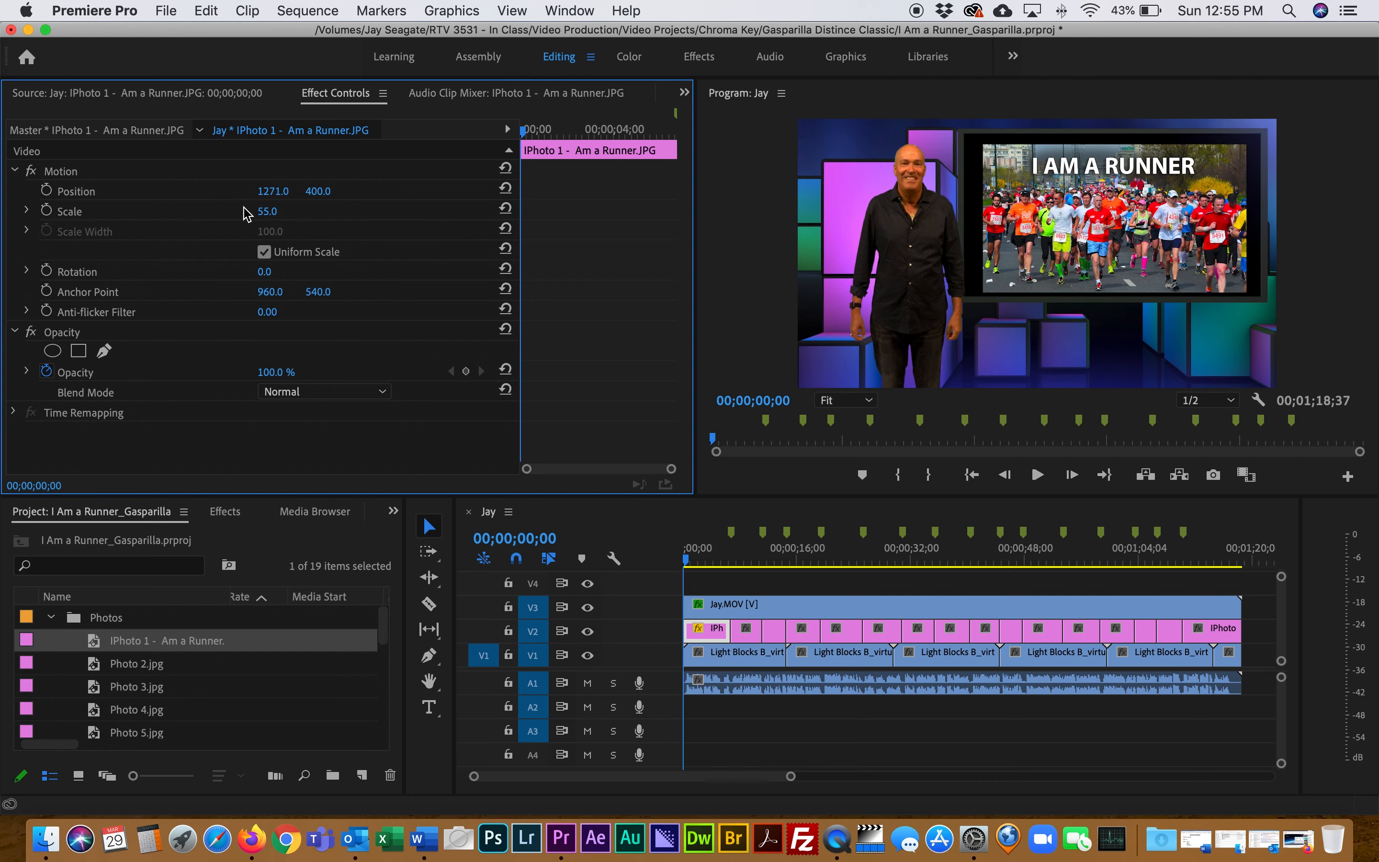
Enlarge the first photo to a Scale of 63.0 so that it fills the virtual set's screen
left_click_drag(264, 213, 270, 212)
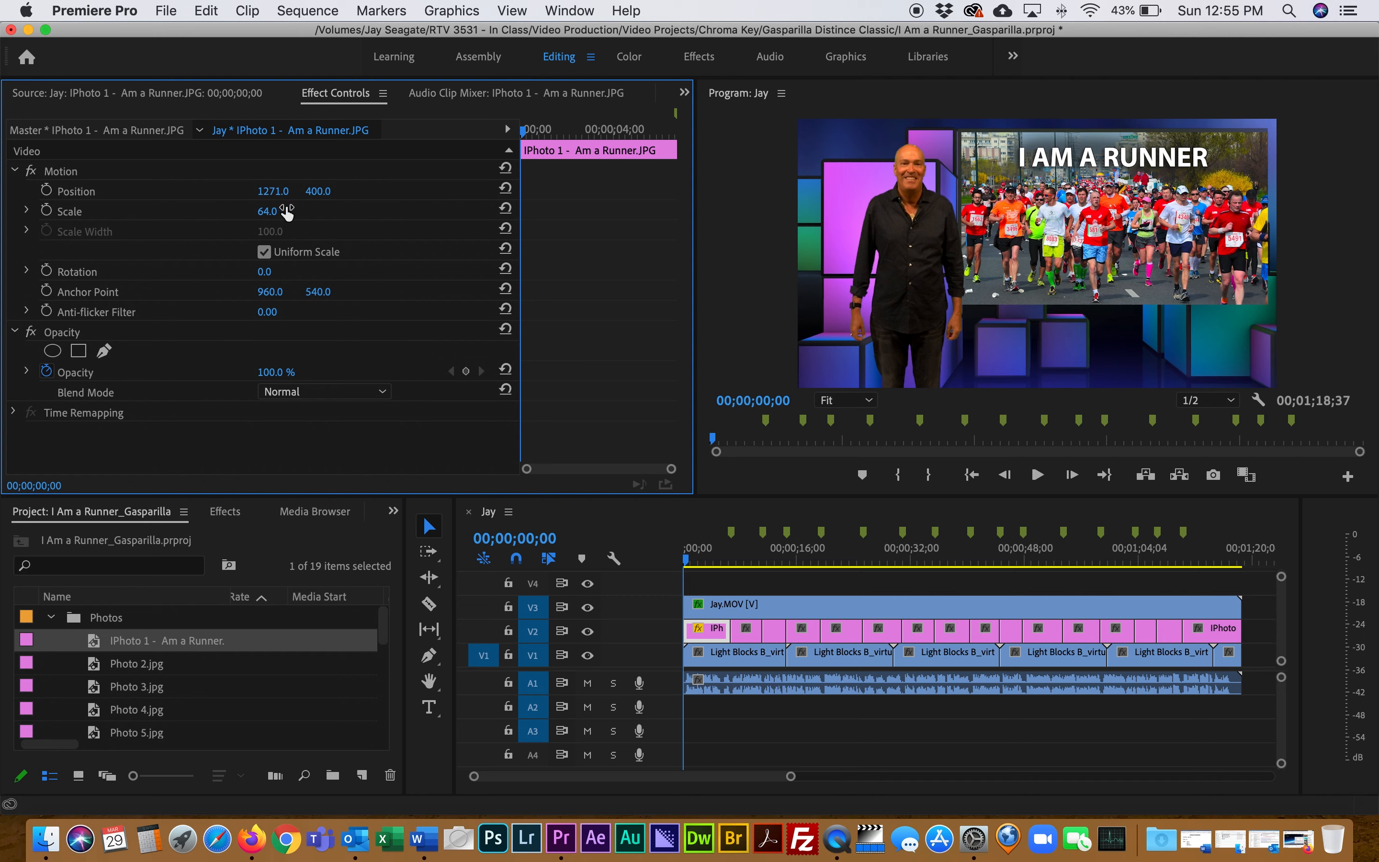
left_click(266, 213)
type("63")
key("Return")
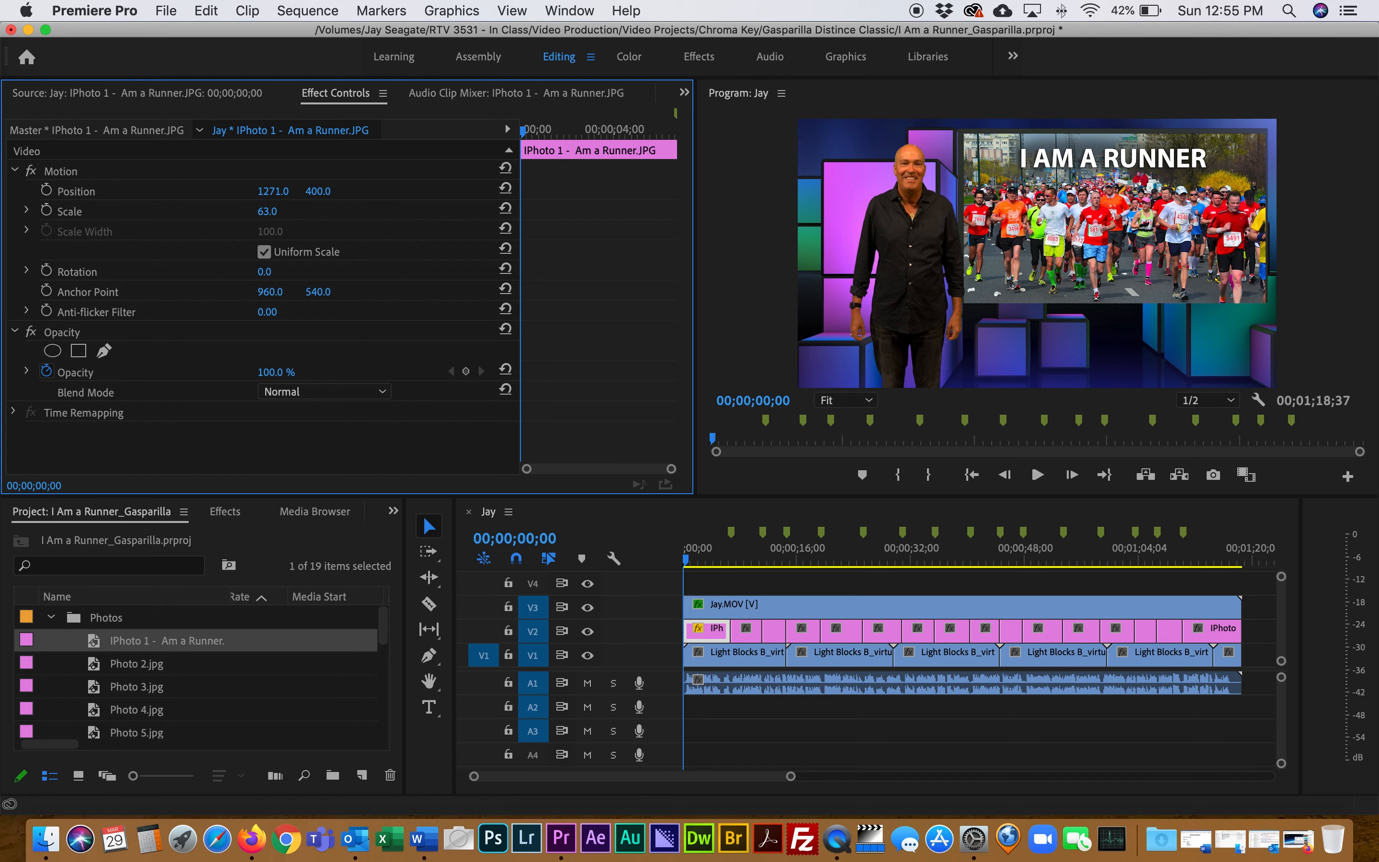
Set the first photo's Position to 1268.0, 391.0 and inspect its fit in the enlarged Program monitor
left_click(279, 189)
type("1268")
key("Return")
left_click(325, 191)
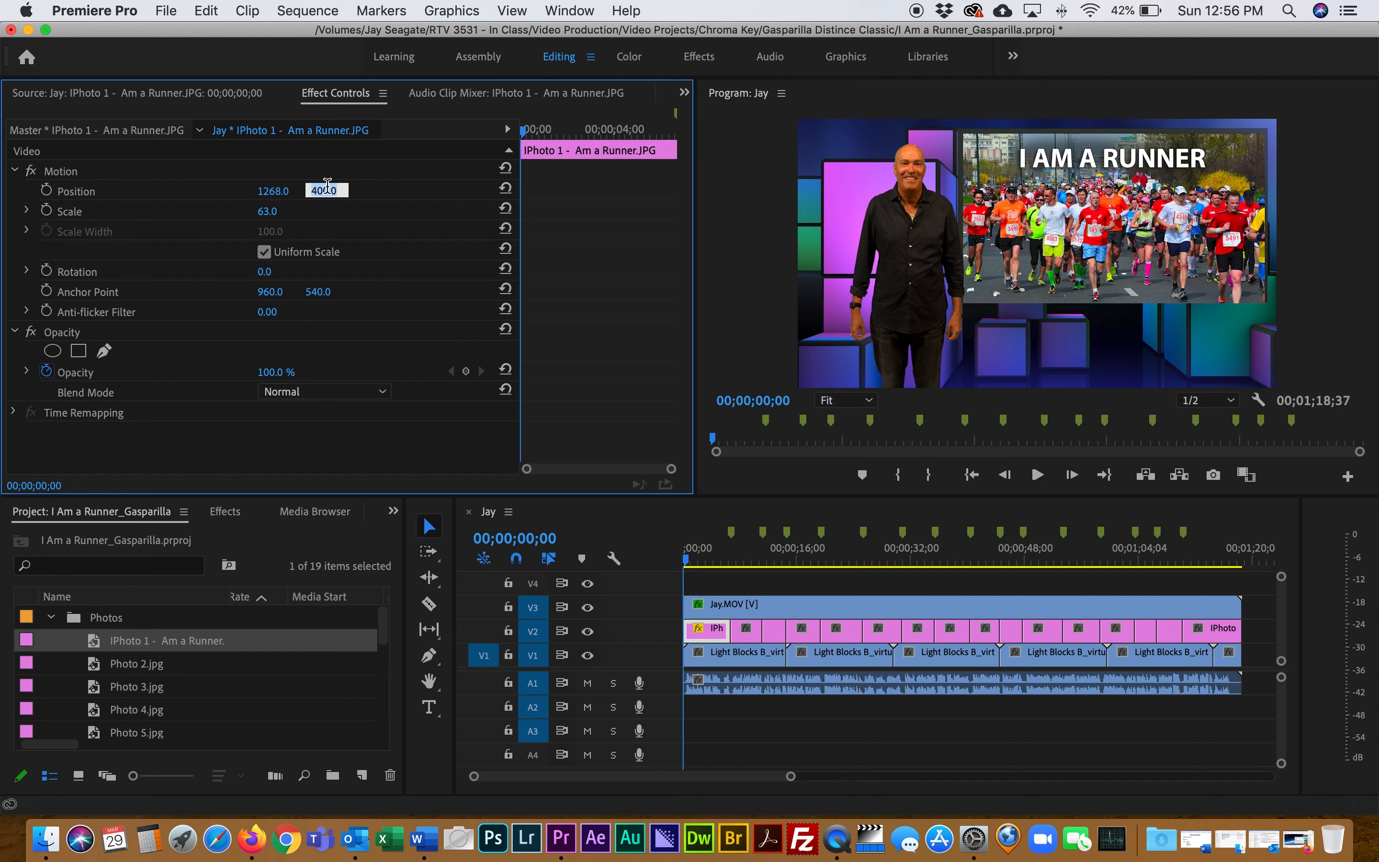
type("391")
key("Return")
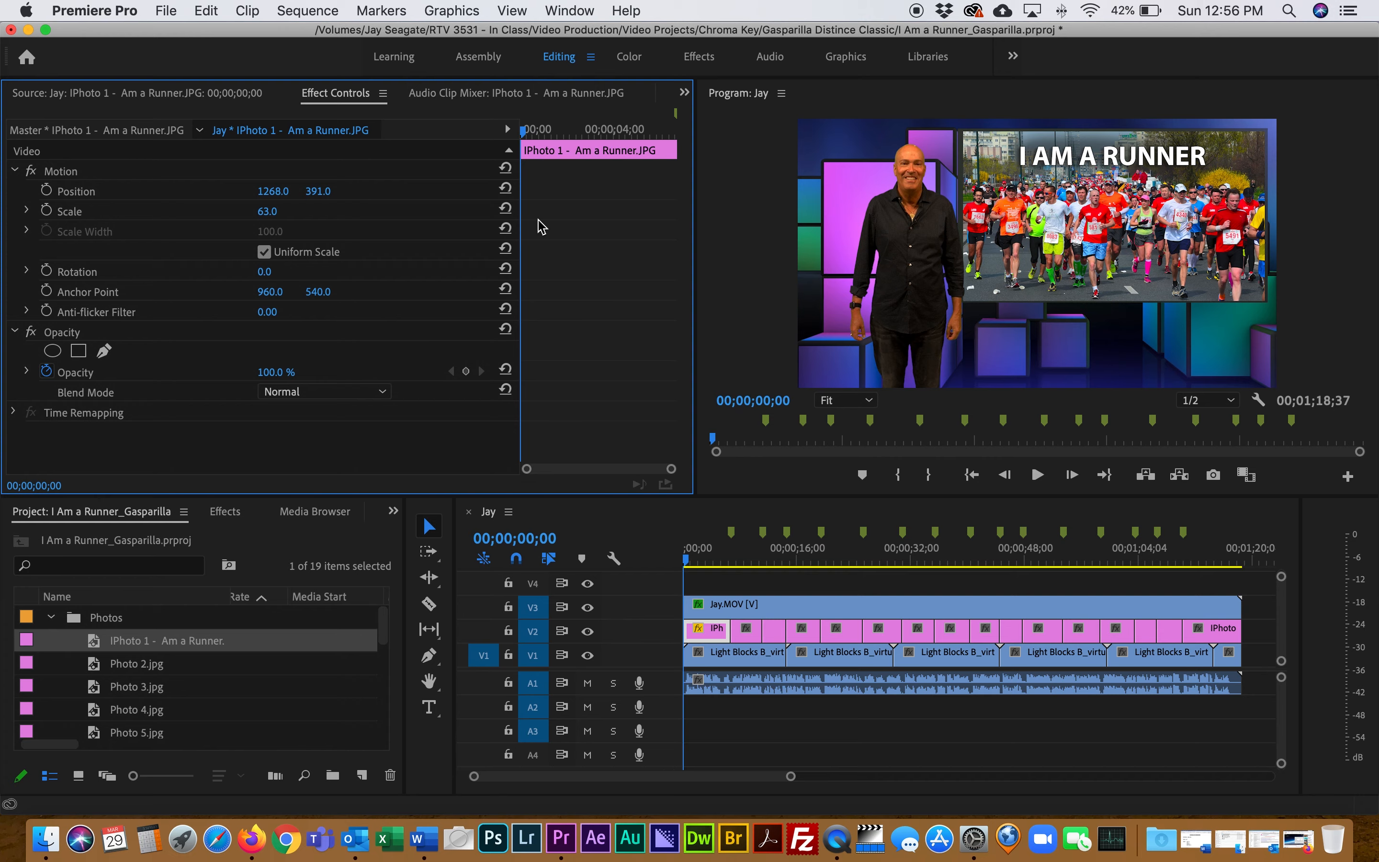
left_click(746, 228)
key("grave")
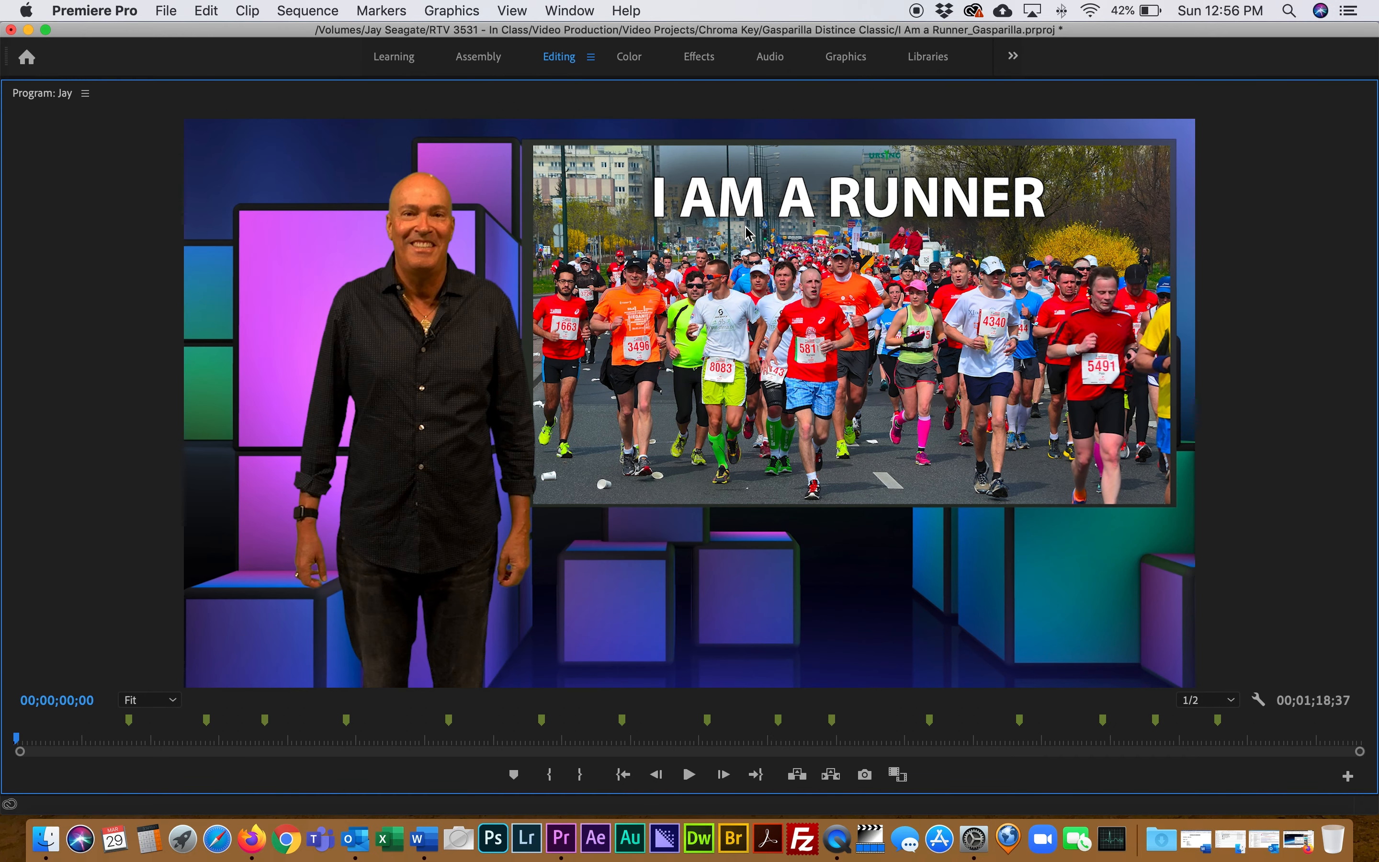
Find the Crop video effect and apply it to the first photo clip on V2
key("grave")
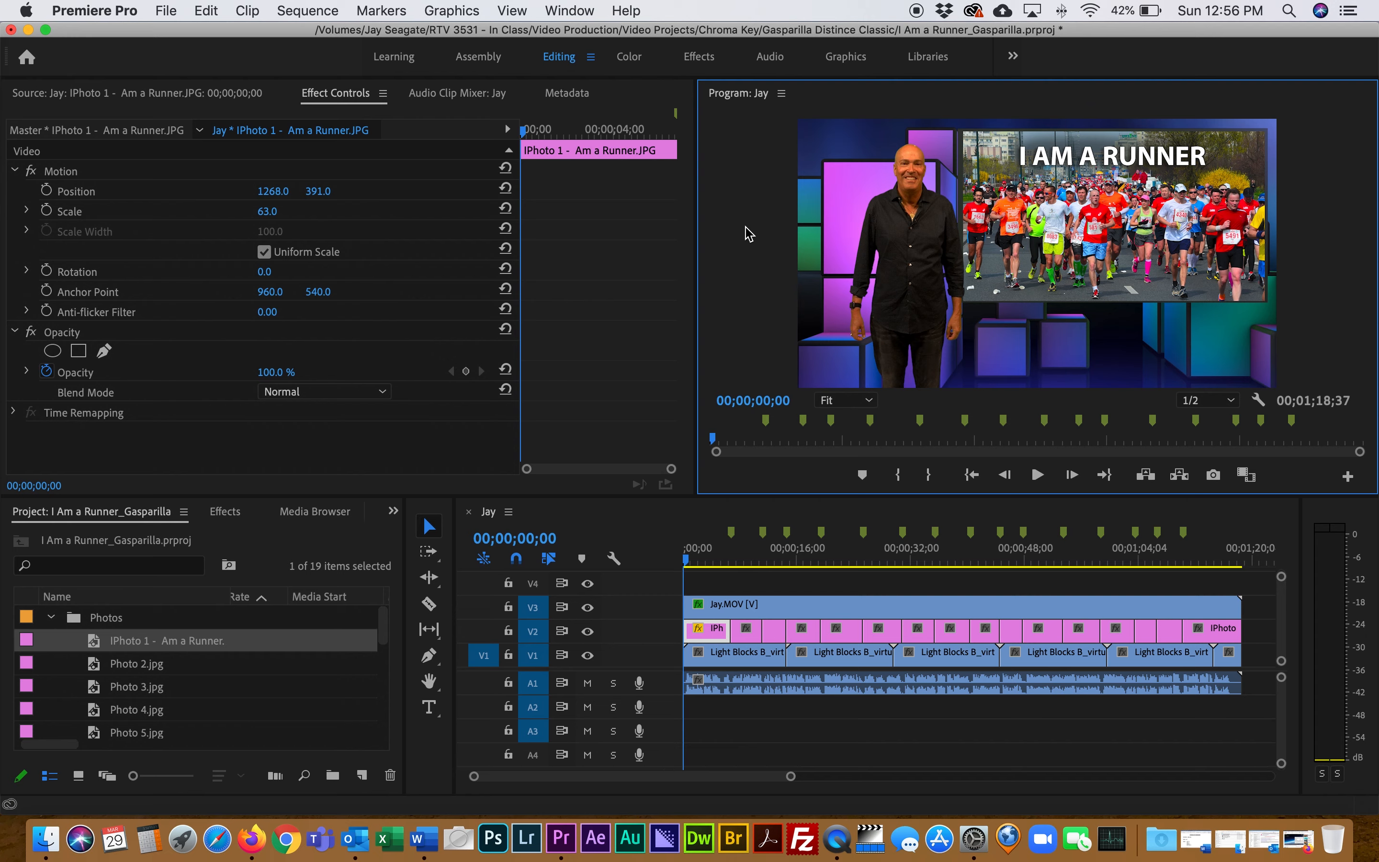
left_click(219, 518)
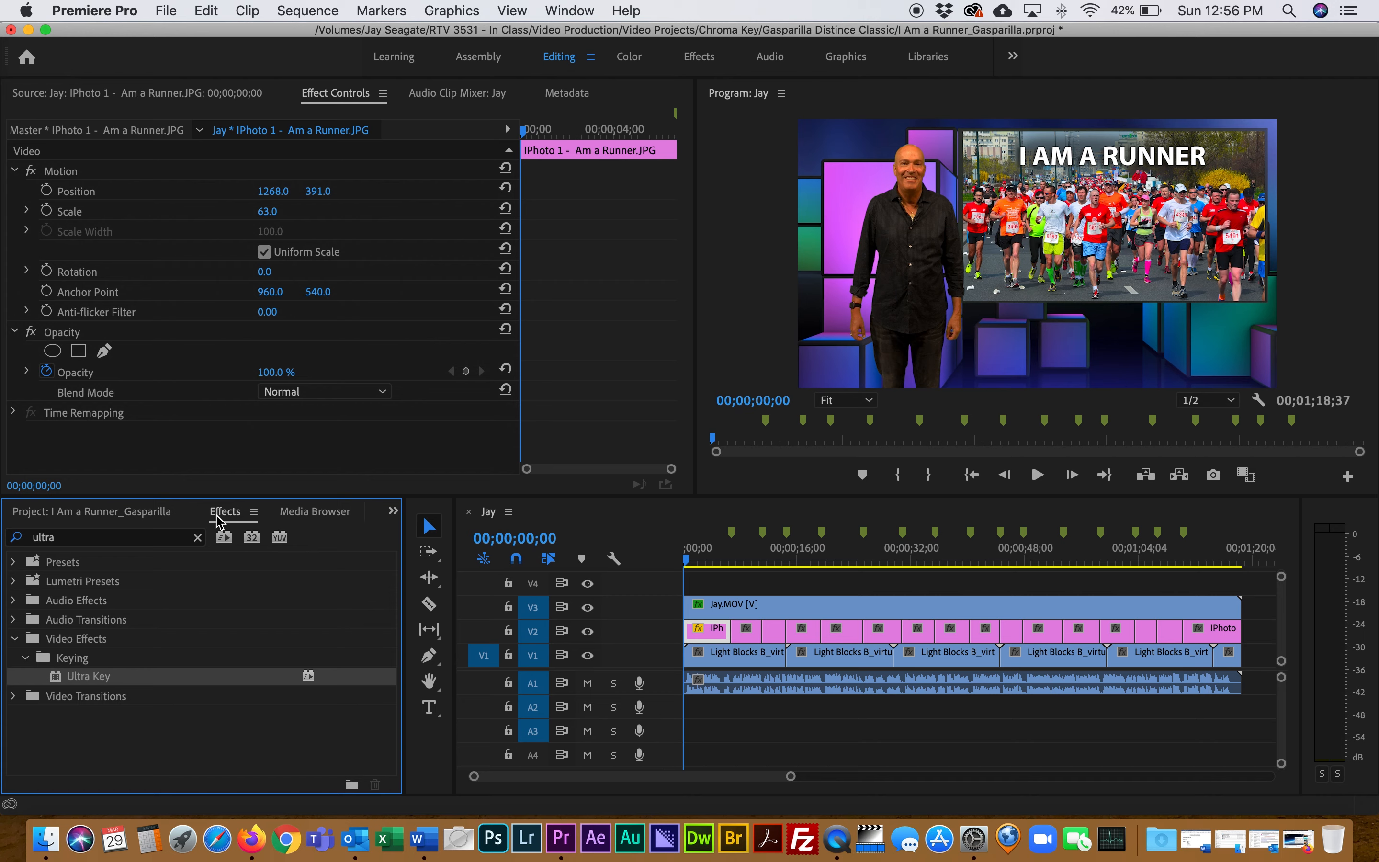
left_click(197, 538)
left_click(117, 538)
type("crop")
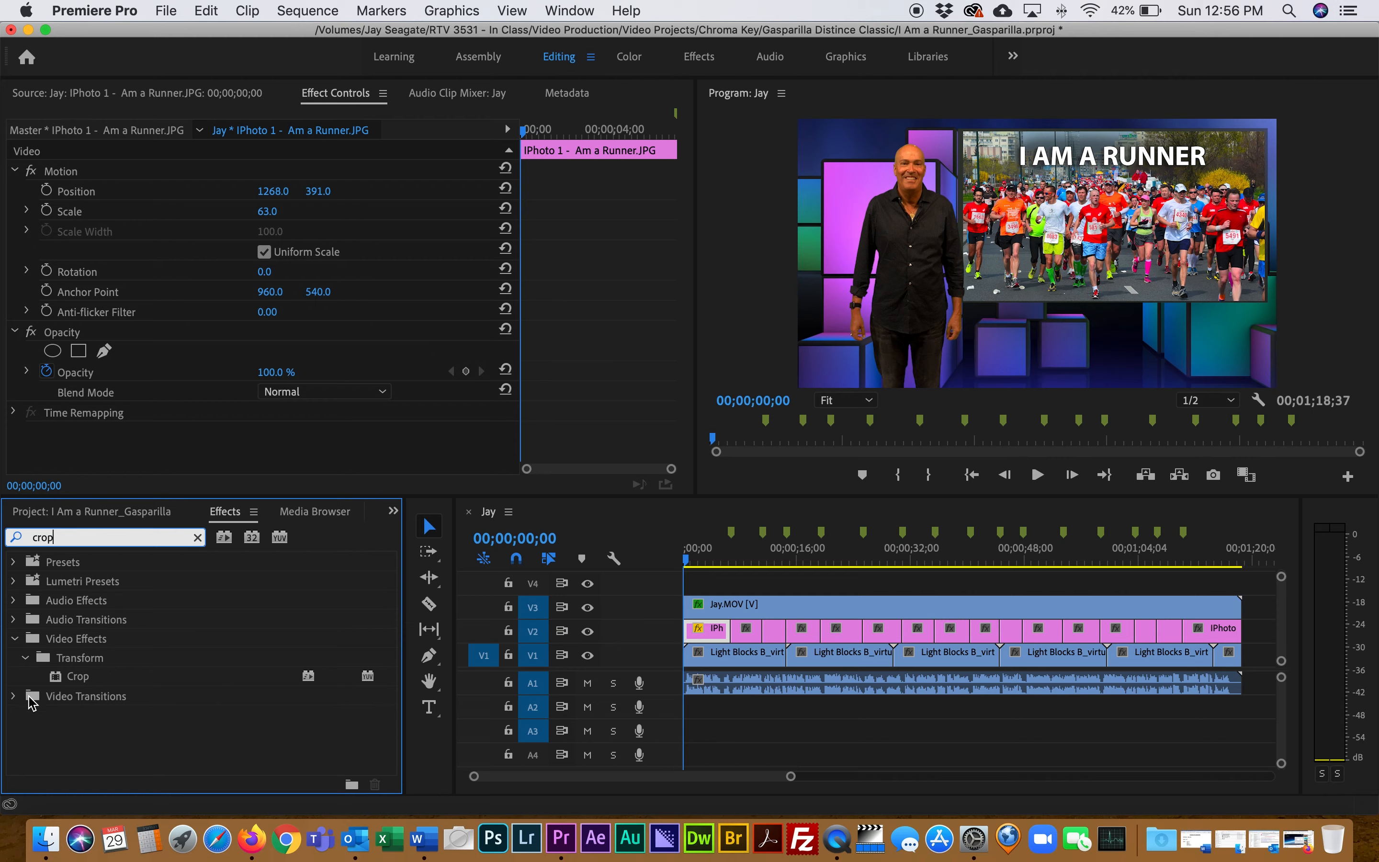
left_click_drag(56, 680, 701, 632)
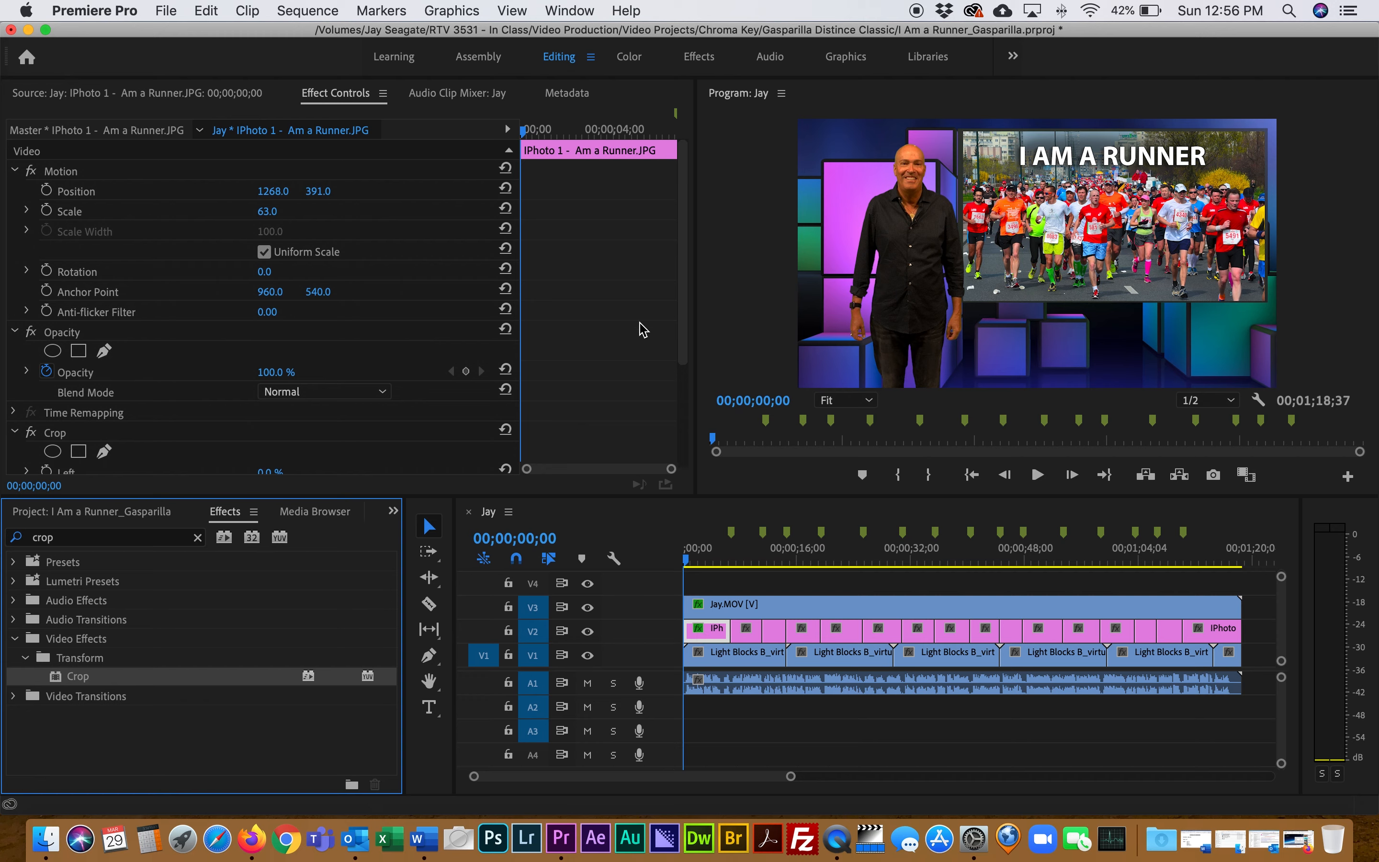
Try cropping the first photo's left edge and reset the Left crop value to 0
left_click_drag(682, 317, 682, 365)
mouse_move(281, 393)
left_mouse_down()
mouse_move(319, 393)
mouse_move(281, 393)
left_mouse_up()
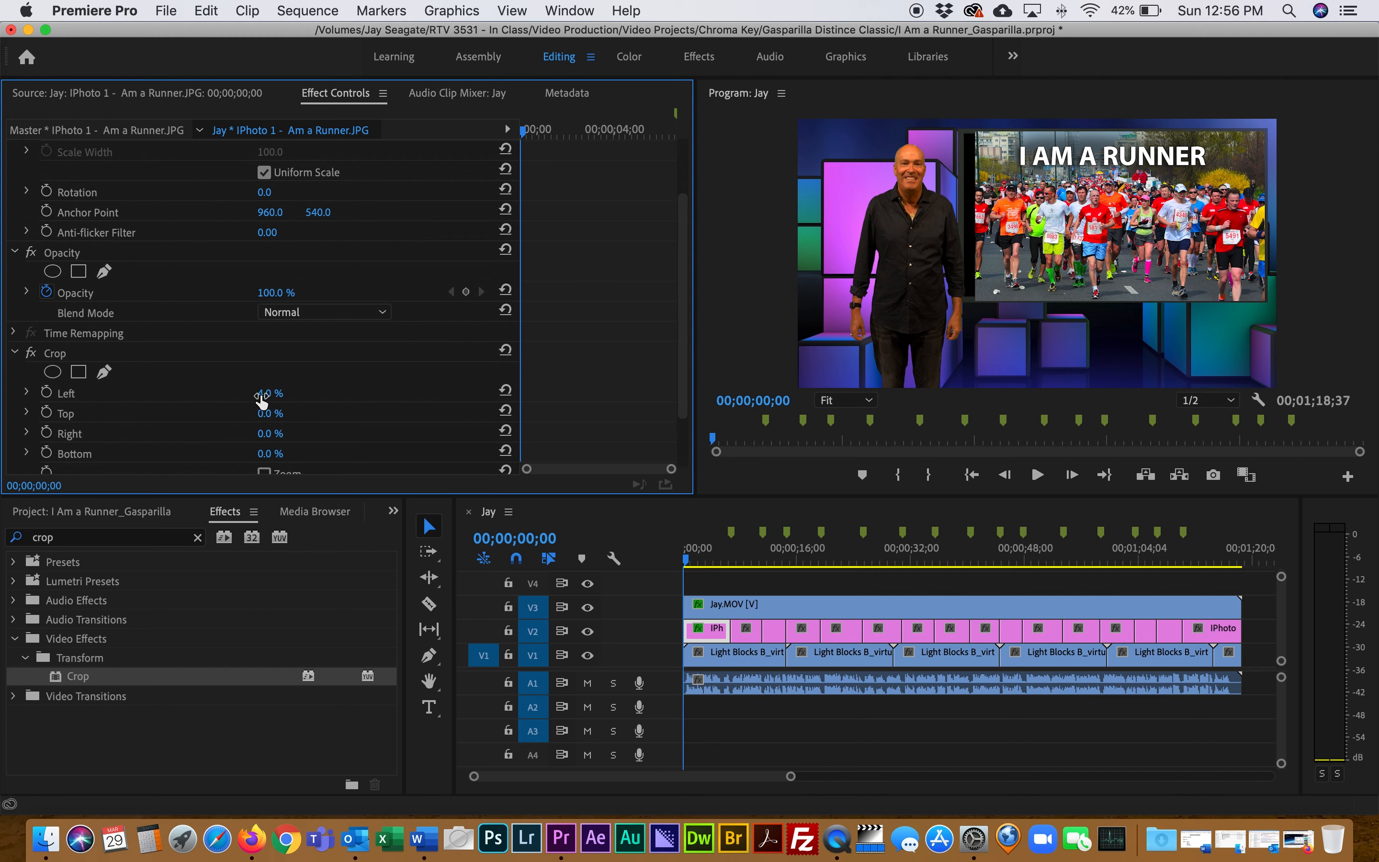
left_click(263, 394)
type("0")
left_click(270, 434)
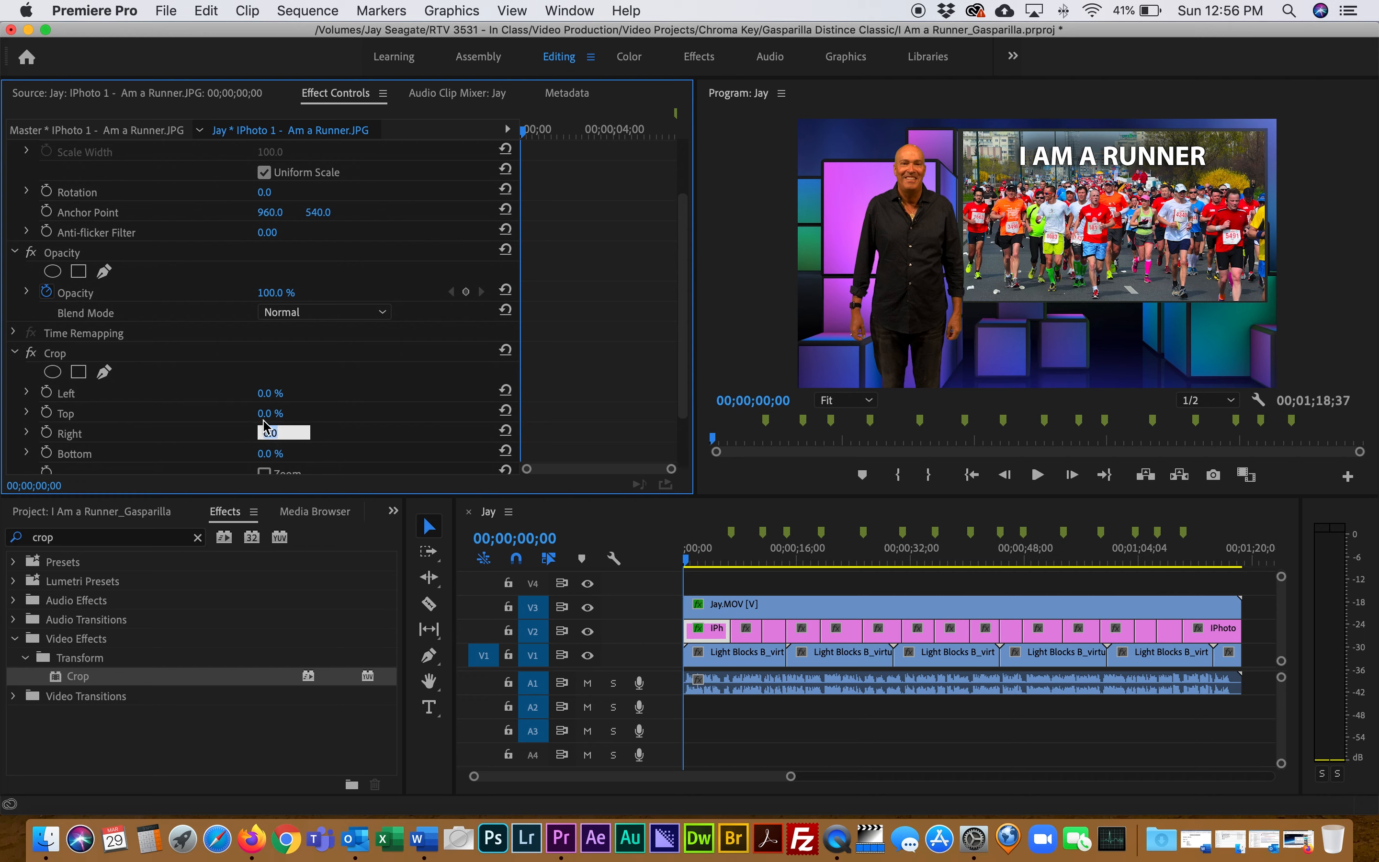
key("Return")
Set the first photo's Crop to Top 1%, Right 1% and Bottom 2%, and check the fit in the enlarged Program monitor
left_click(284, 411)
type("1")
key("Return")
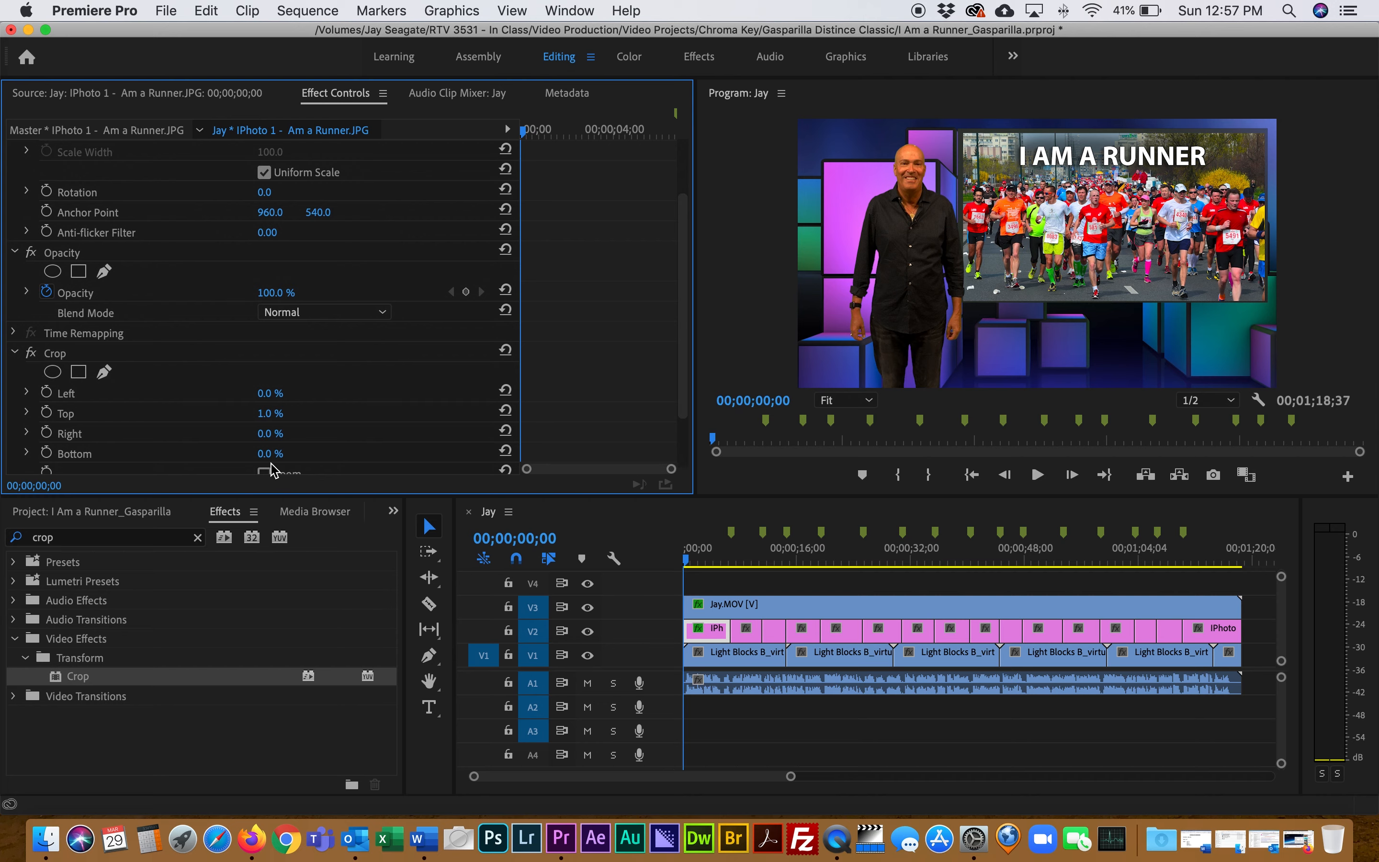
left_click(284, 432)
type("1")
left_click(275, 452)
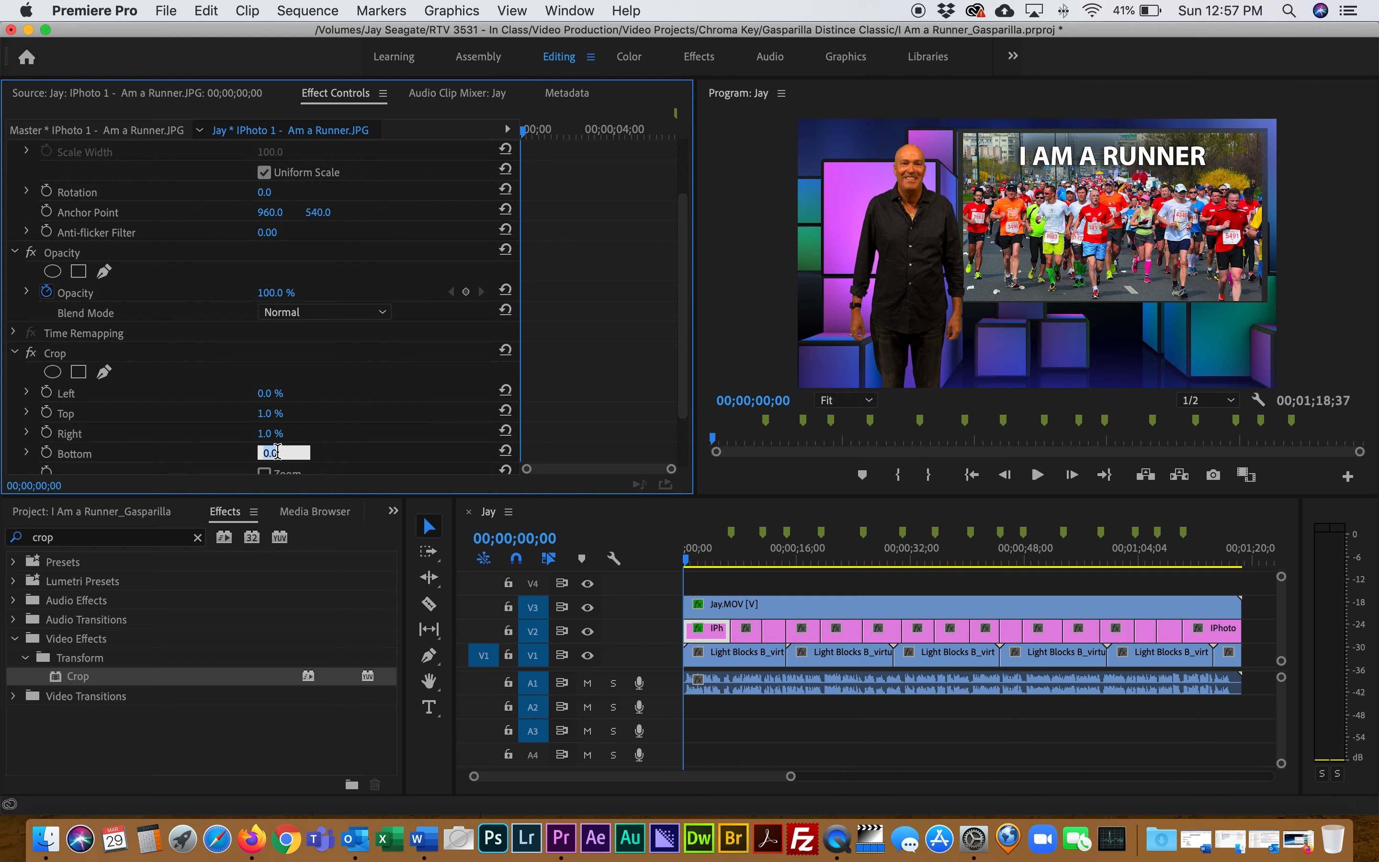
type("2")
left_click(383, 457)
left_click(992, 223)
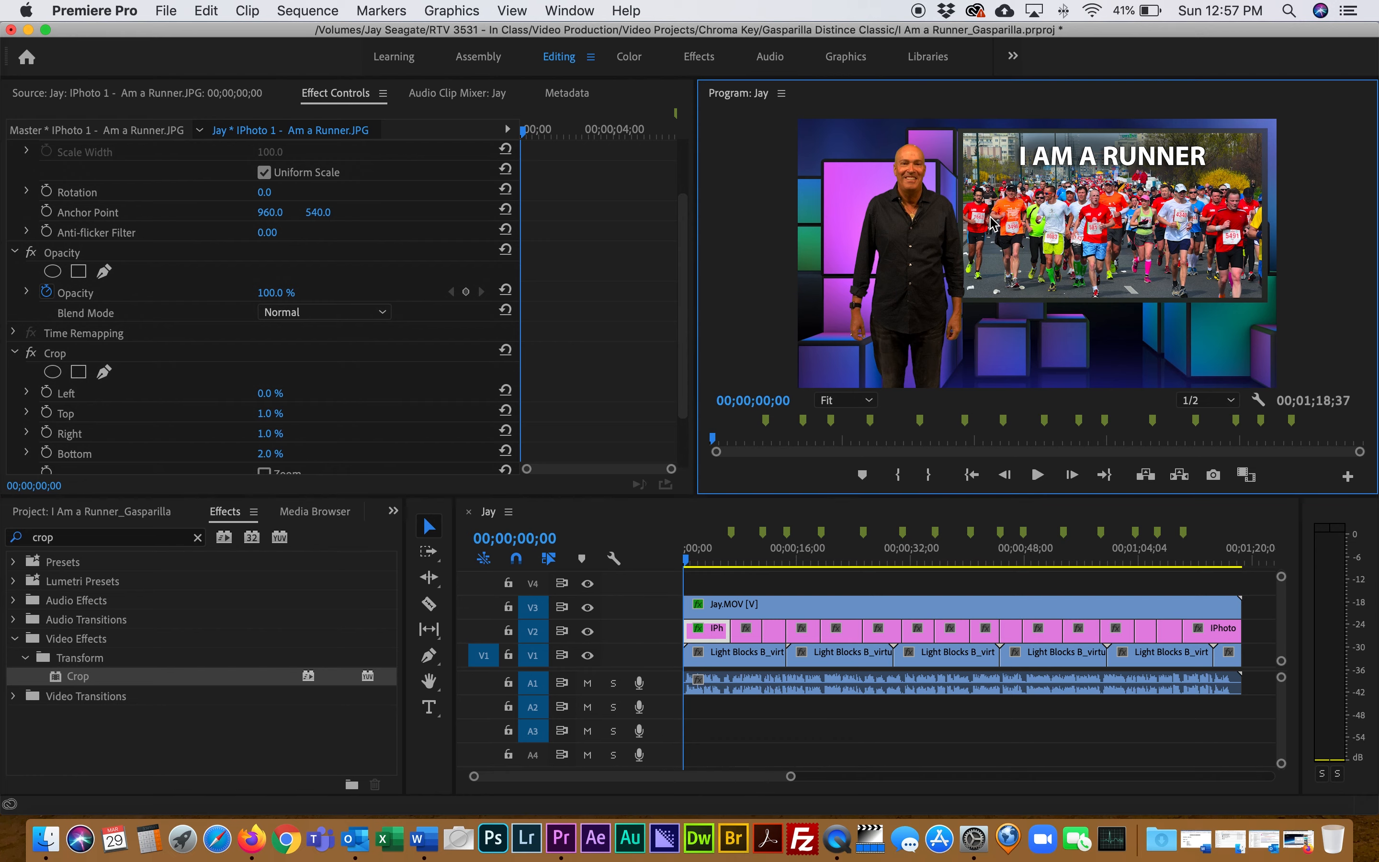
key("grave")
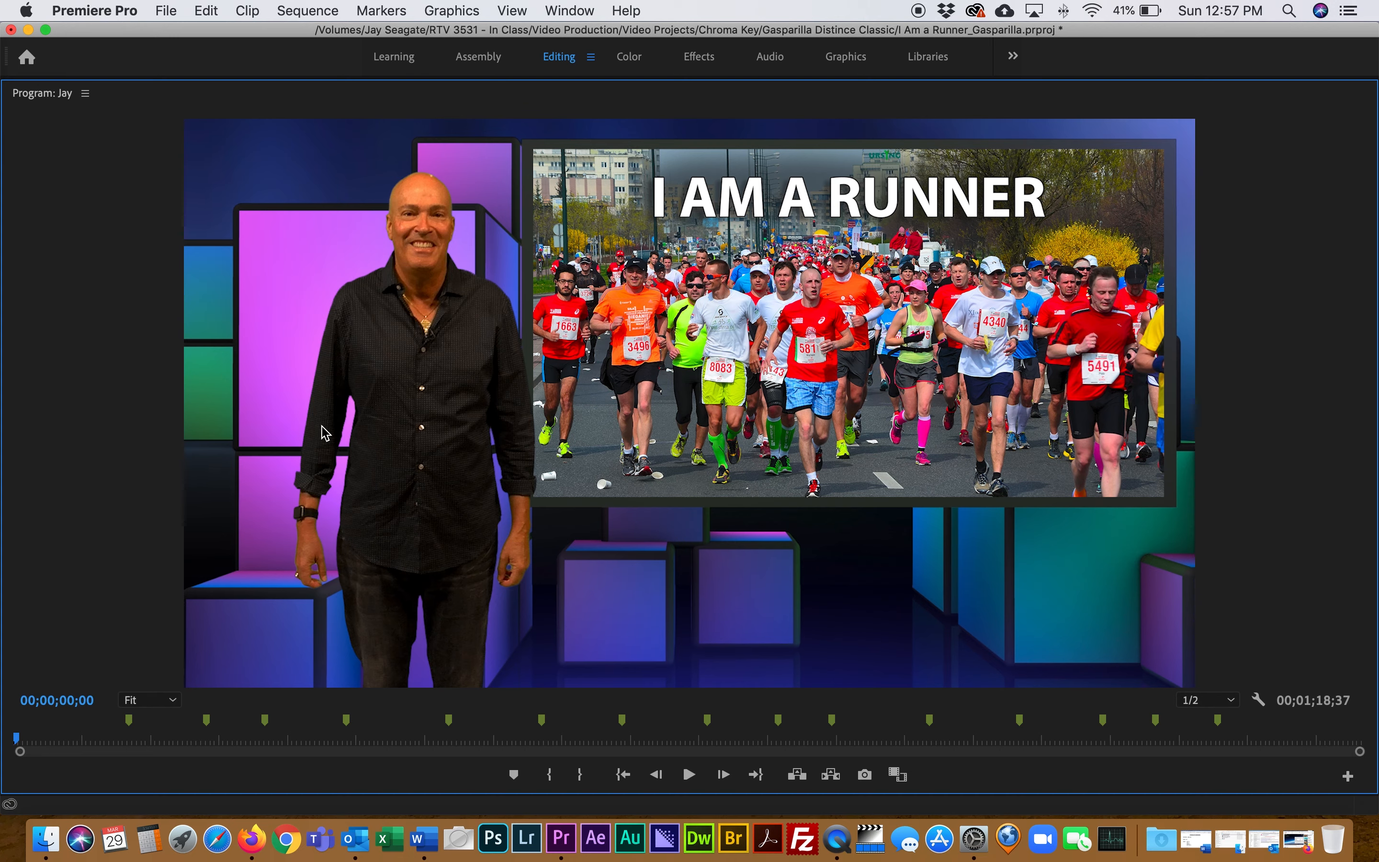
key("grave")
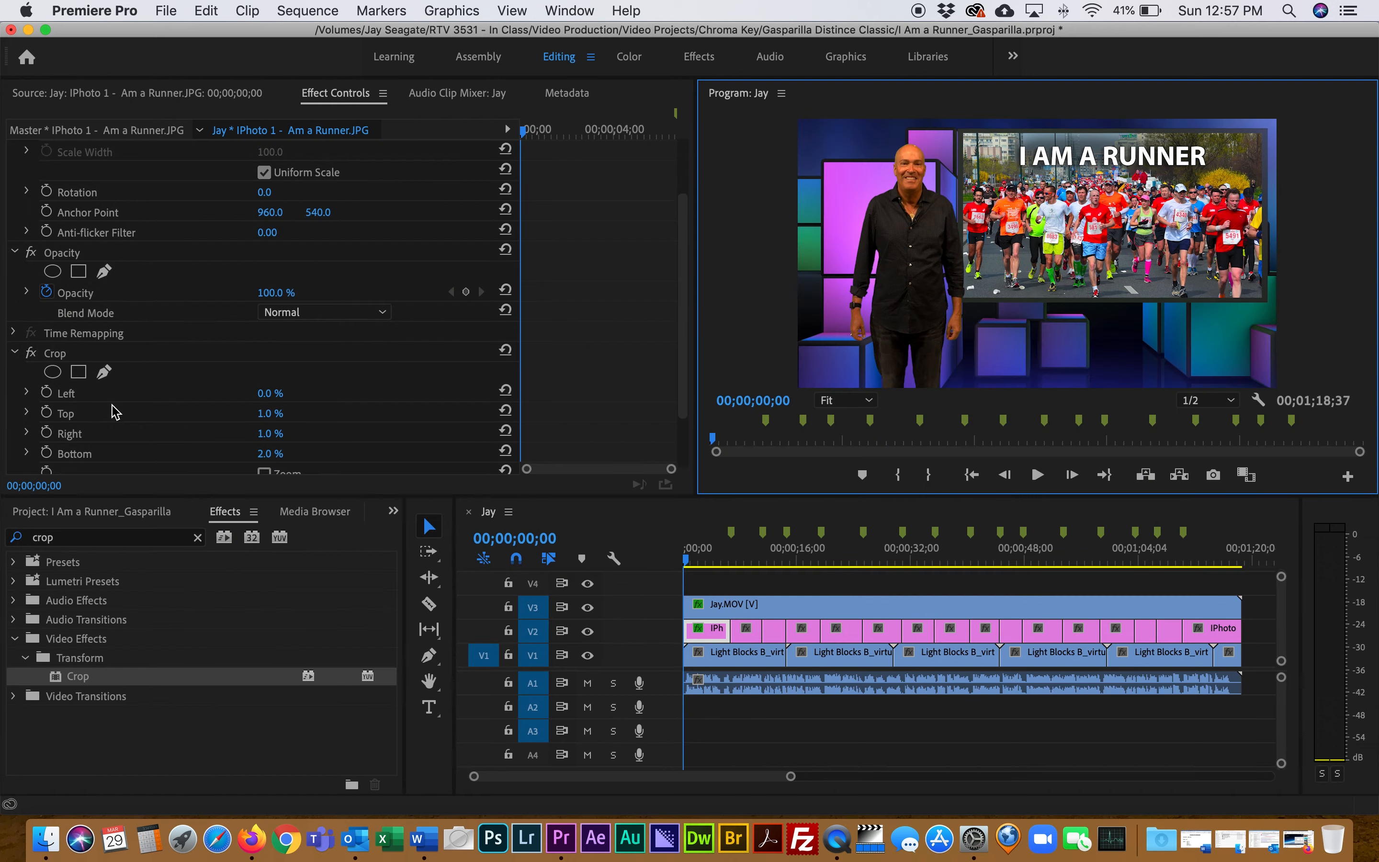
Copy the first photo clip and select all the other photo clips on V2
right_click(714, 633)
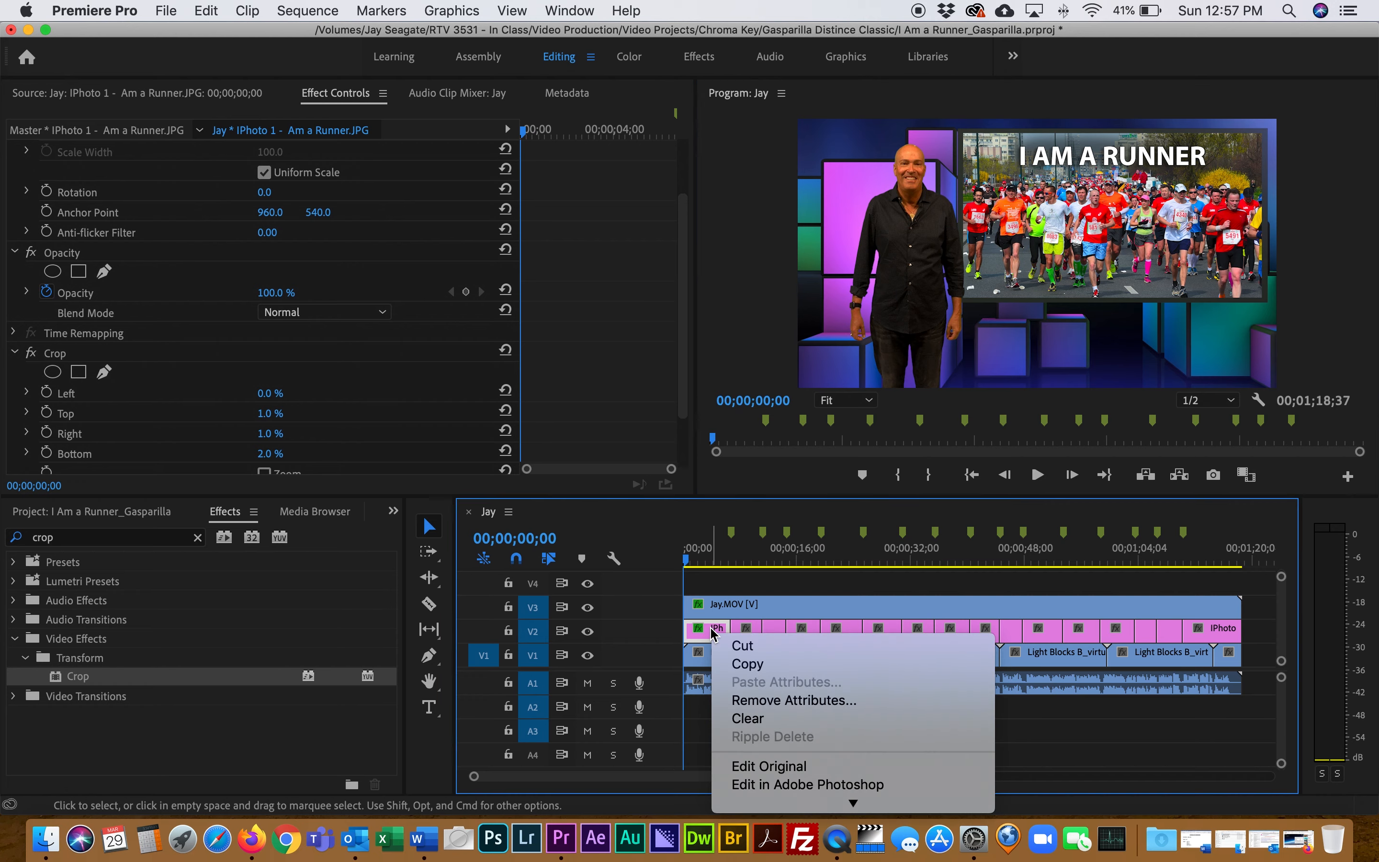
left_click(746, 662)
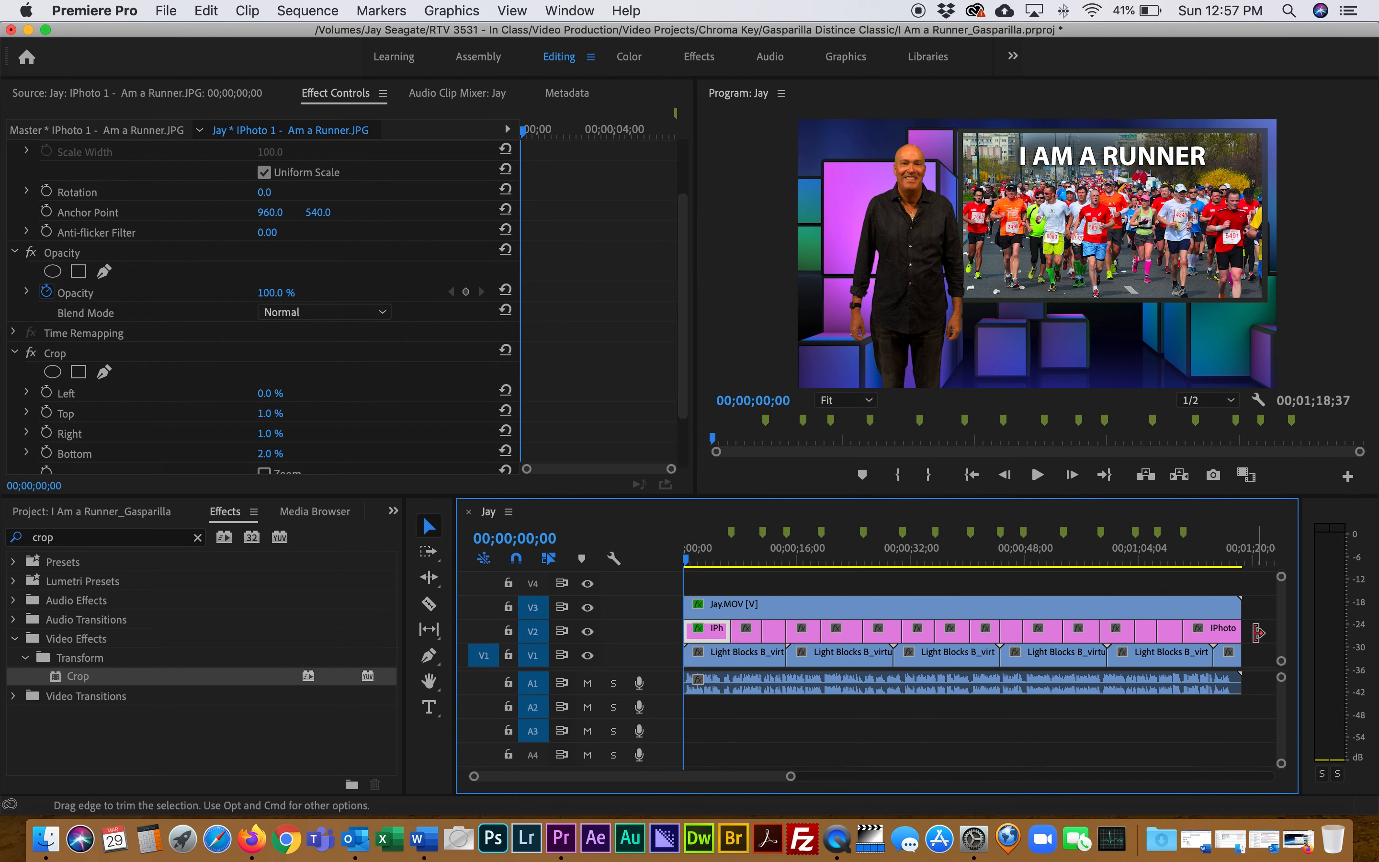
left_click_drag(1242, 629, 1207, 634)
key("super+z")
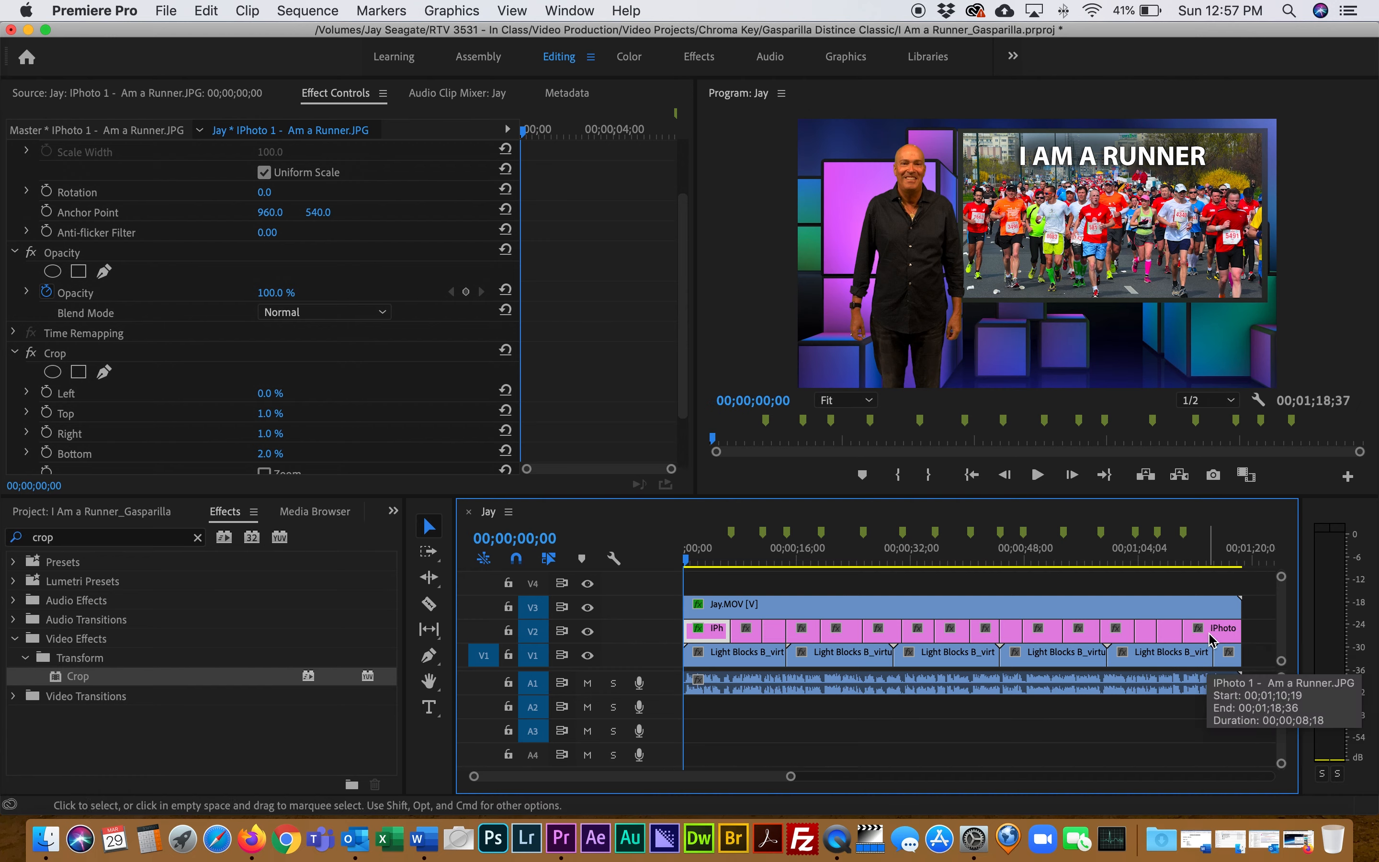
left_click_drag(1262, 632, 1253, 632)
left_click_drag(1147, 643, 749, 638)
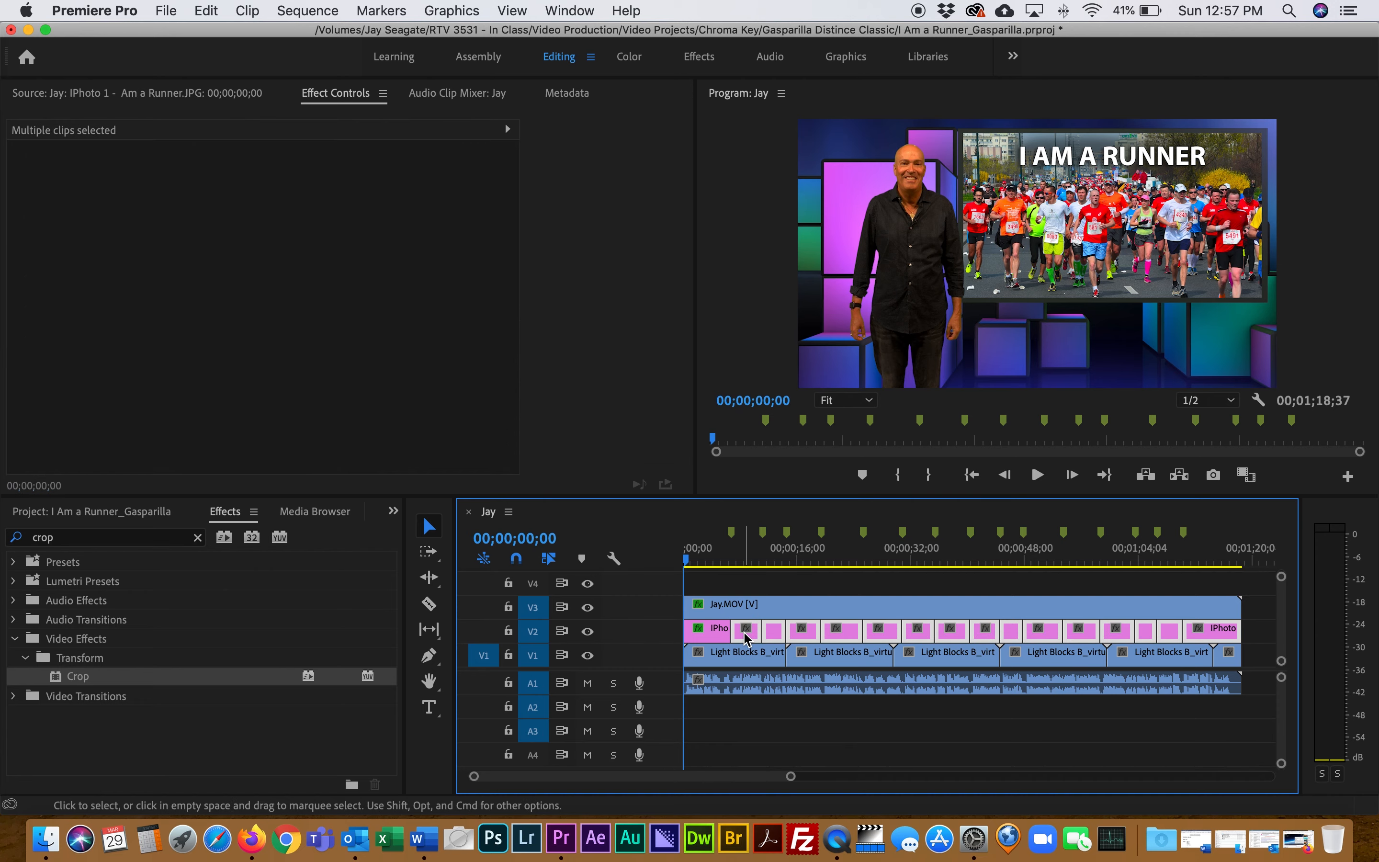
Paste the copied Motion, Opacity, Time Remapping and Crop attributes onto the selected photo clips, with Scale Attribute Times enabled
right_click(748, 638)
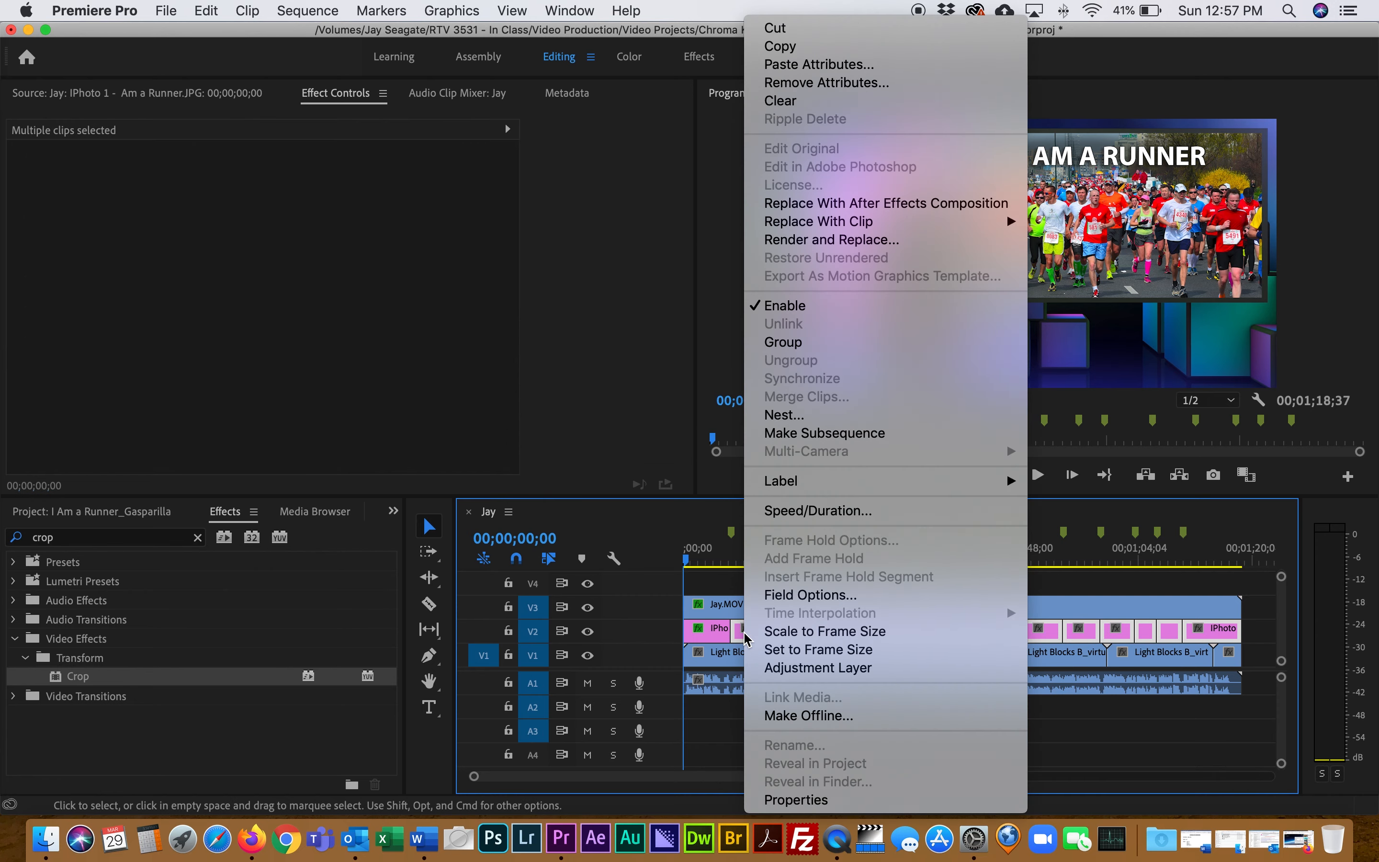
left_click(906, 64)
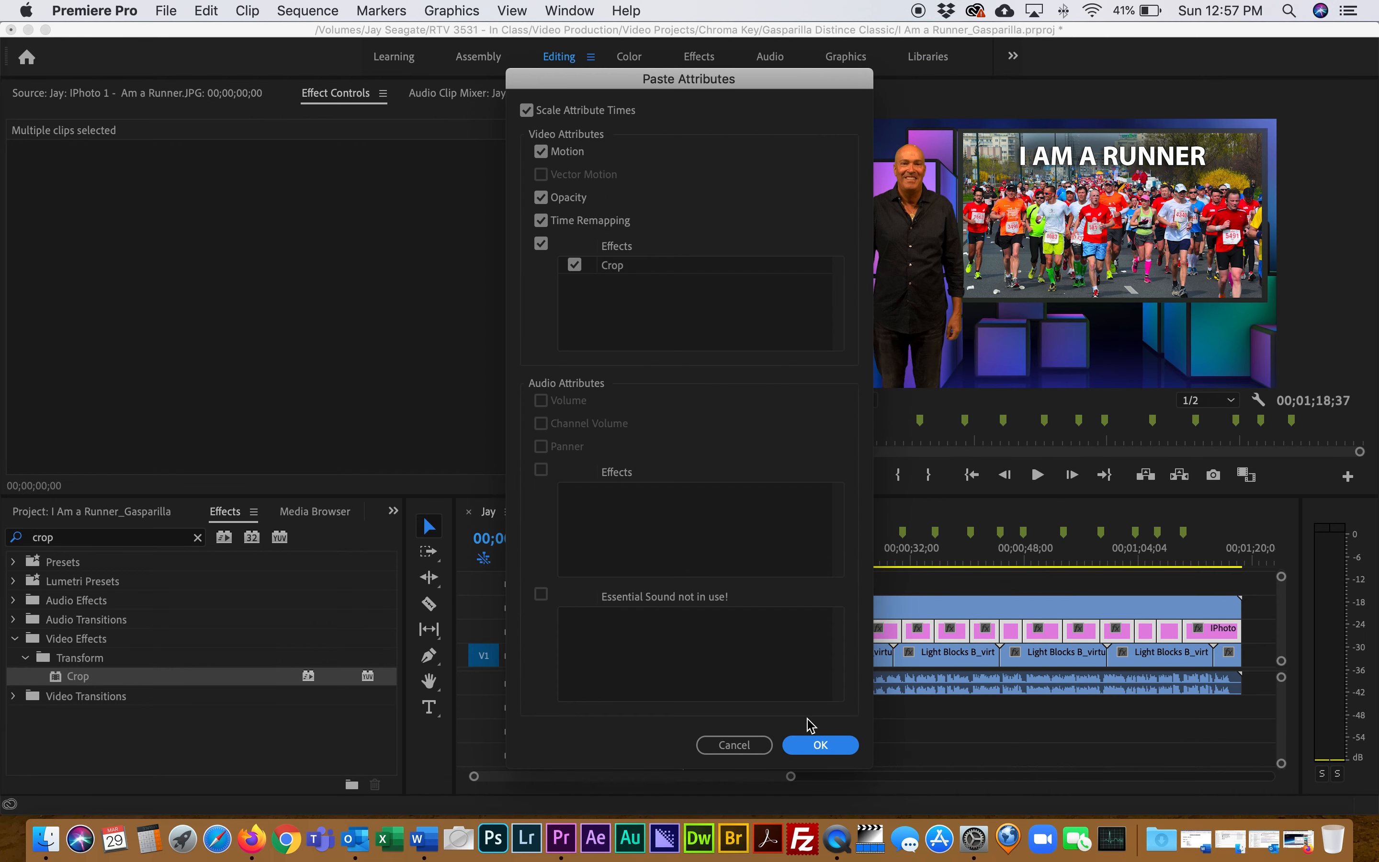
left_click(813, 745)
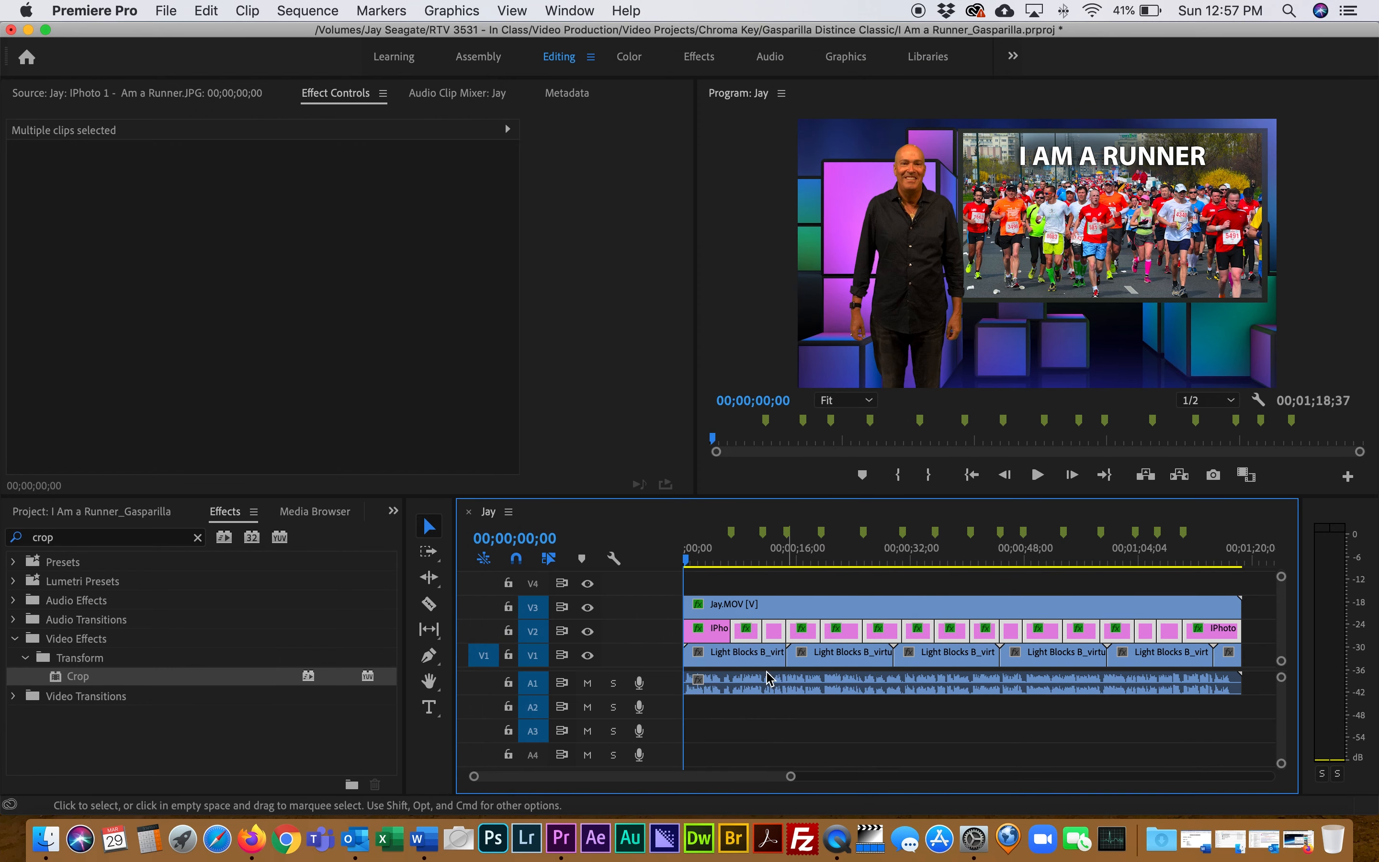
left_click_drag(687, 558, 677, 562)
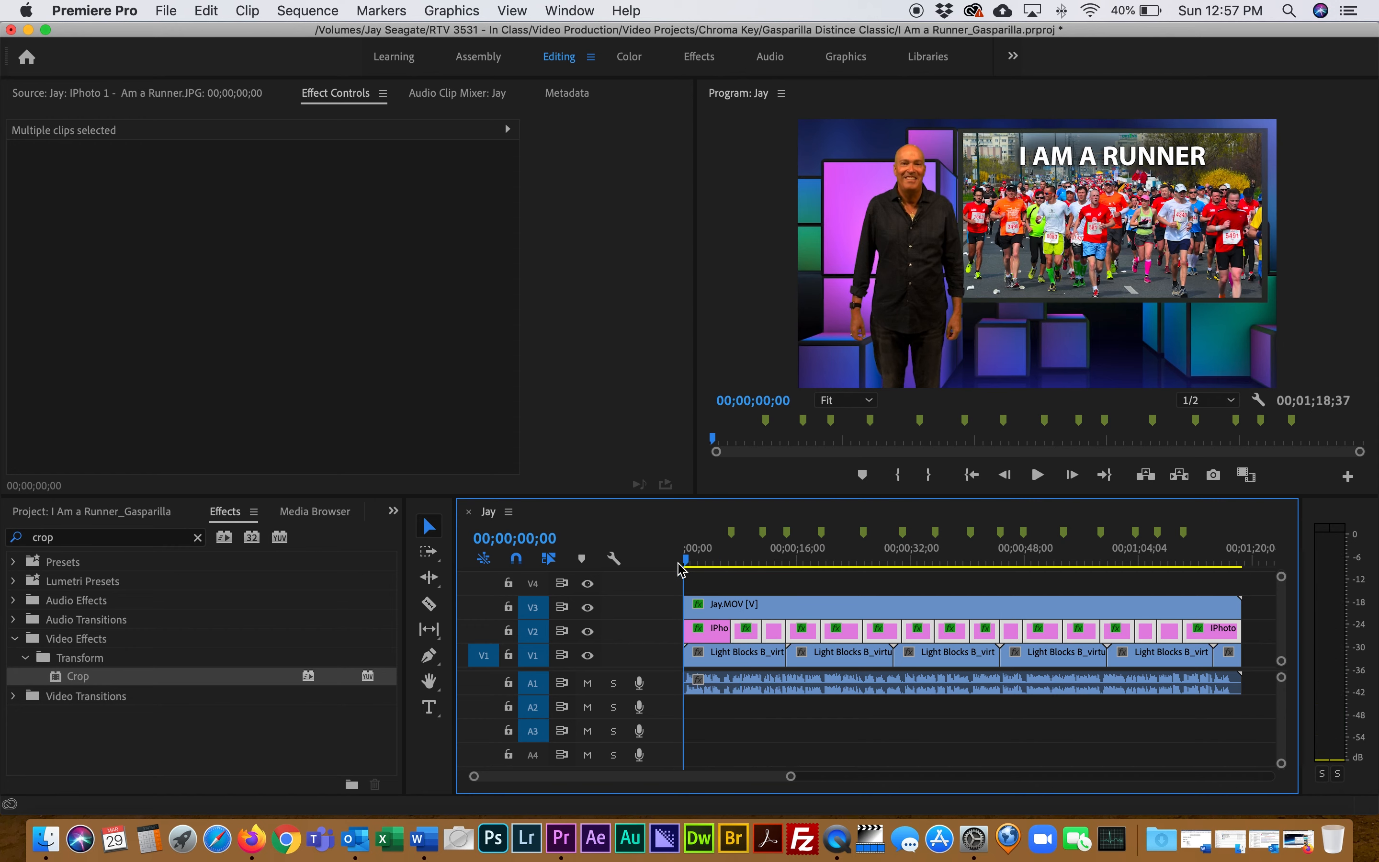